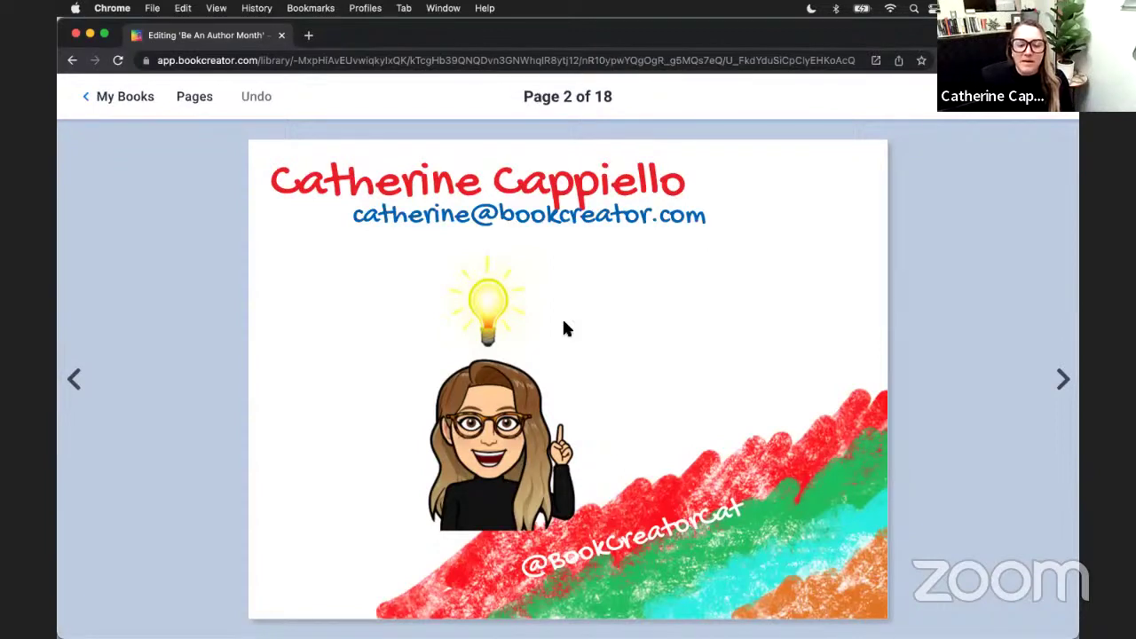
# Insert an underscore before the last word of the social media handle on page 2
pyautogui.doubleClick(665, 528)
pyautogui.click(453, 332)
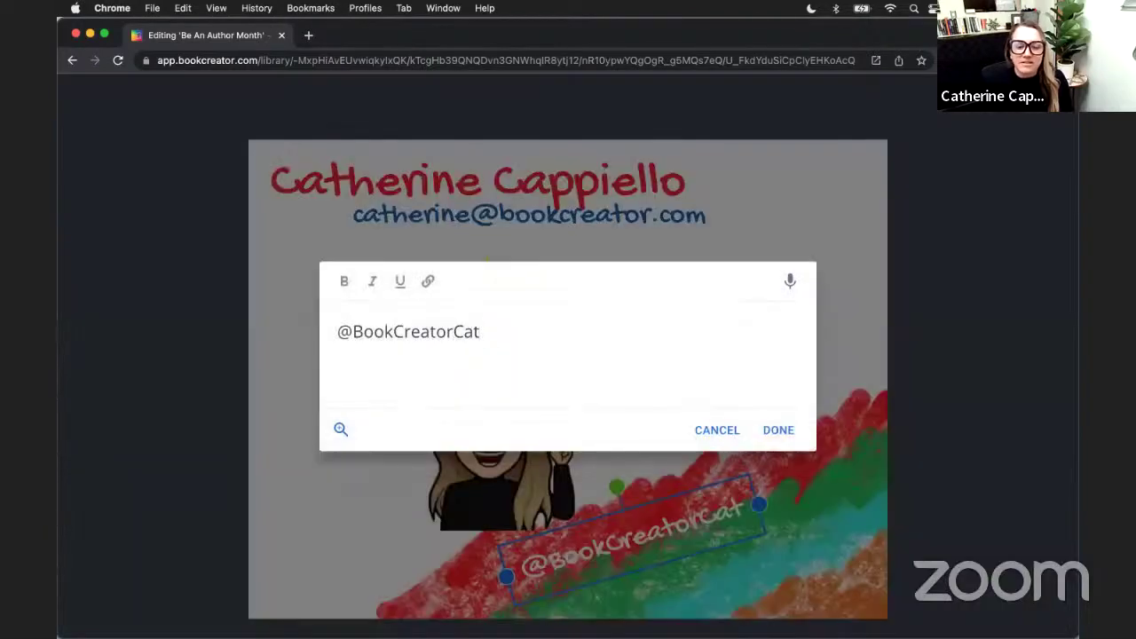
pyautogui.write('_')
pyautogui.click(781, 431)
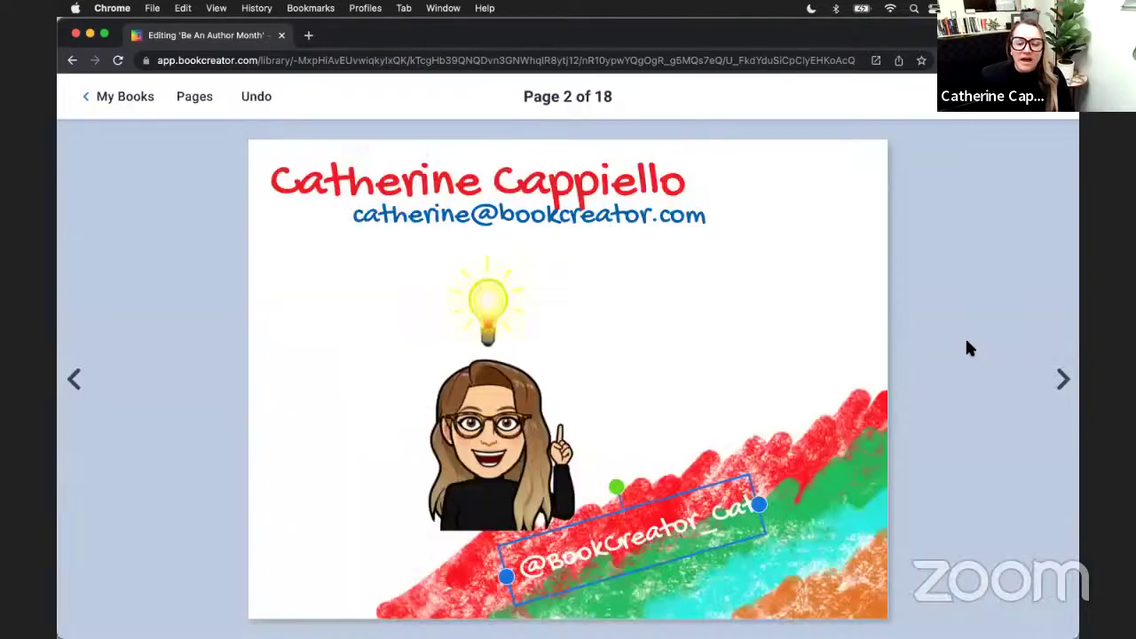
pyautogui.click(966, 342)
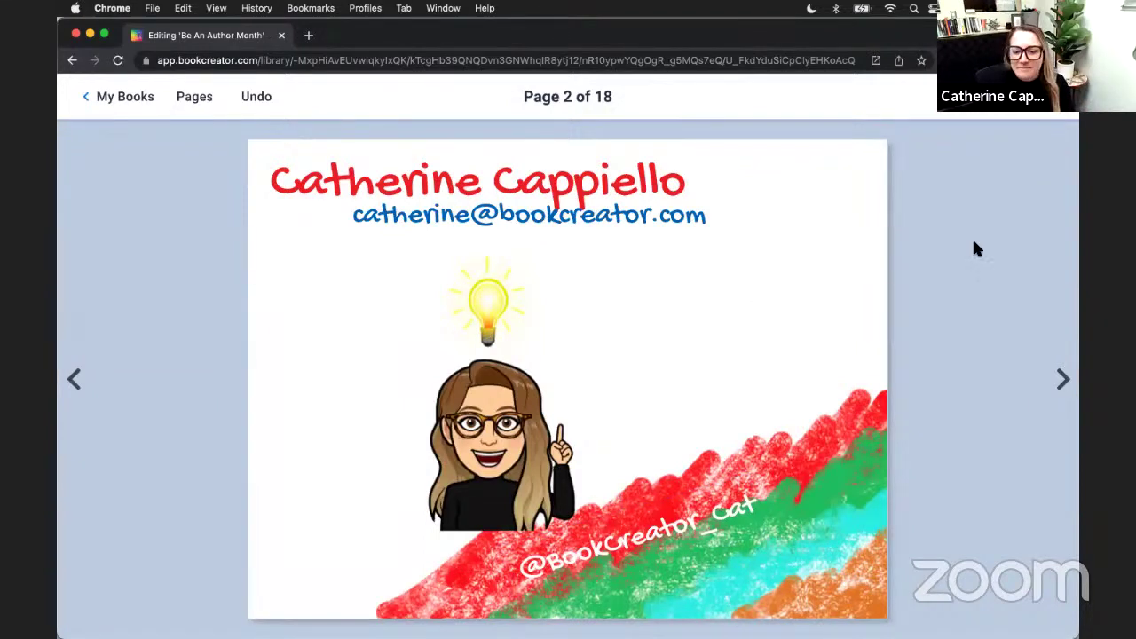
# Page forward through the presenter and surprise pages to the Signing Up page, page 5
pyautogui.click(1061, 380)
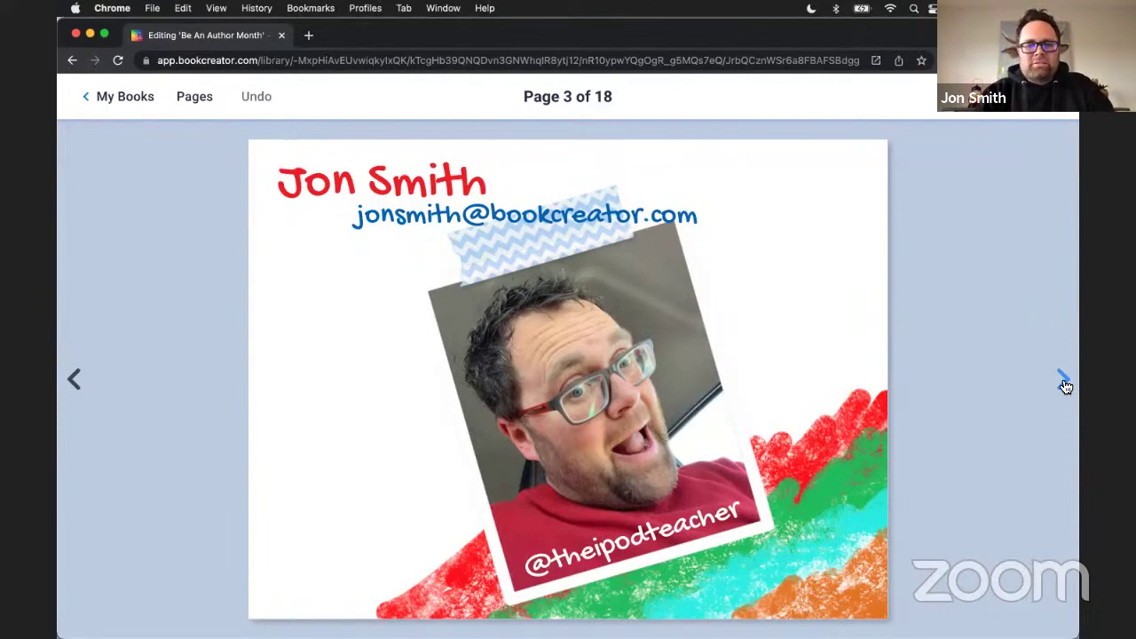
pyautogui.click(1066, 384)
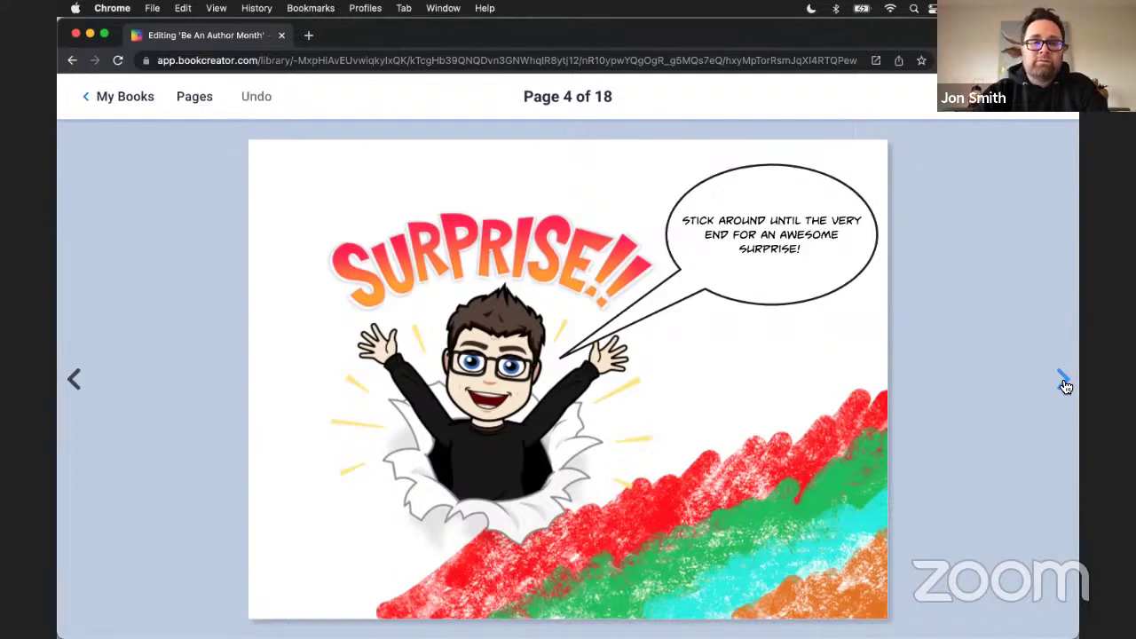
pyautogui.click(1064, 380)
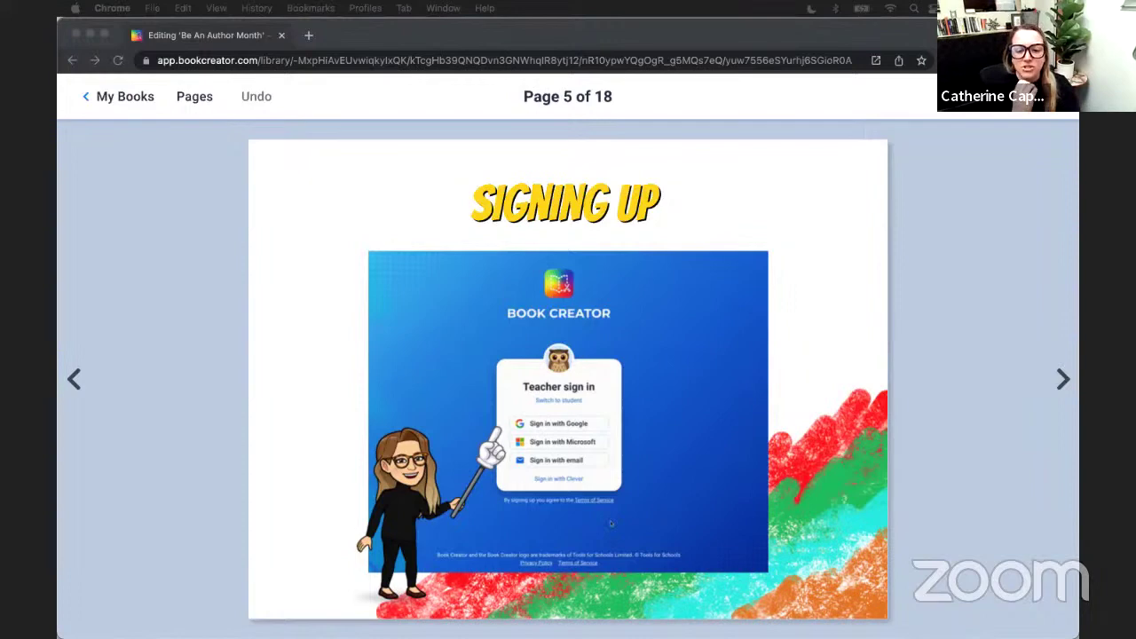
# Switch to Safari, change the Book Creator sign-in page from student to teacher, and return to the book in Chrome
pyautogui.hotkey('ctrl', 'Left')
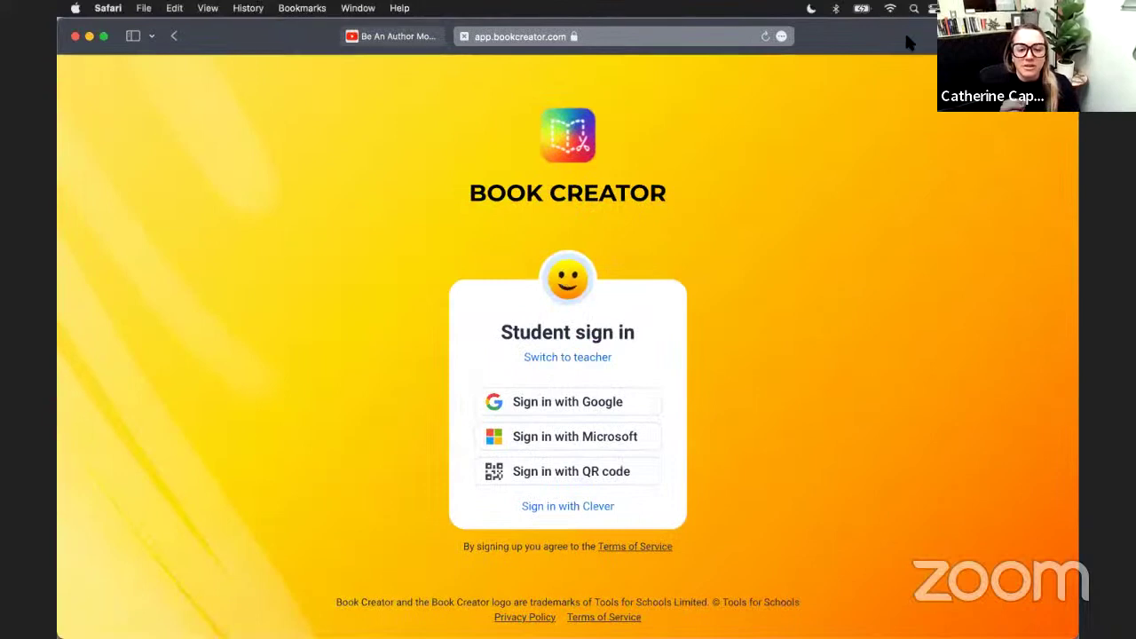
pyautogui.click(561, 358)
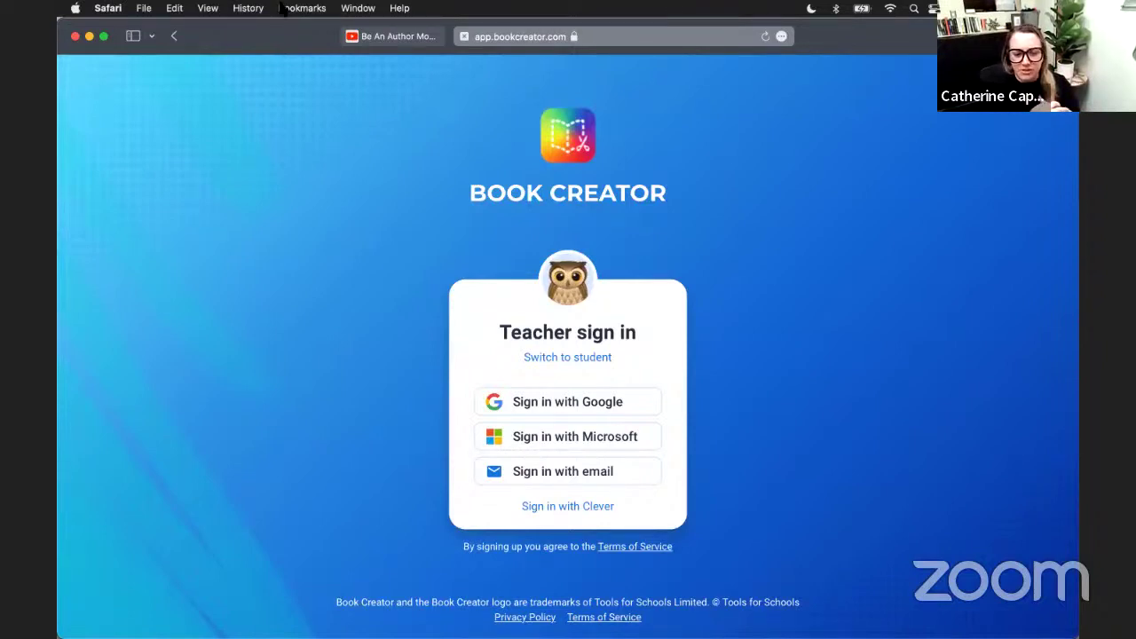
pyautogui.press('super+Tab')
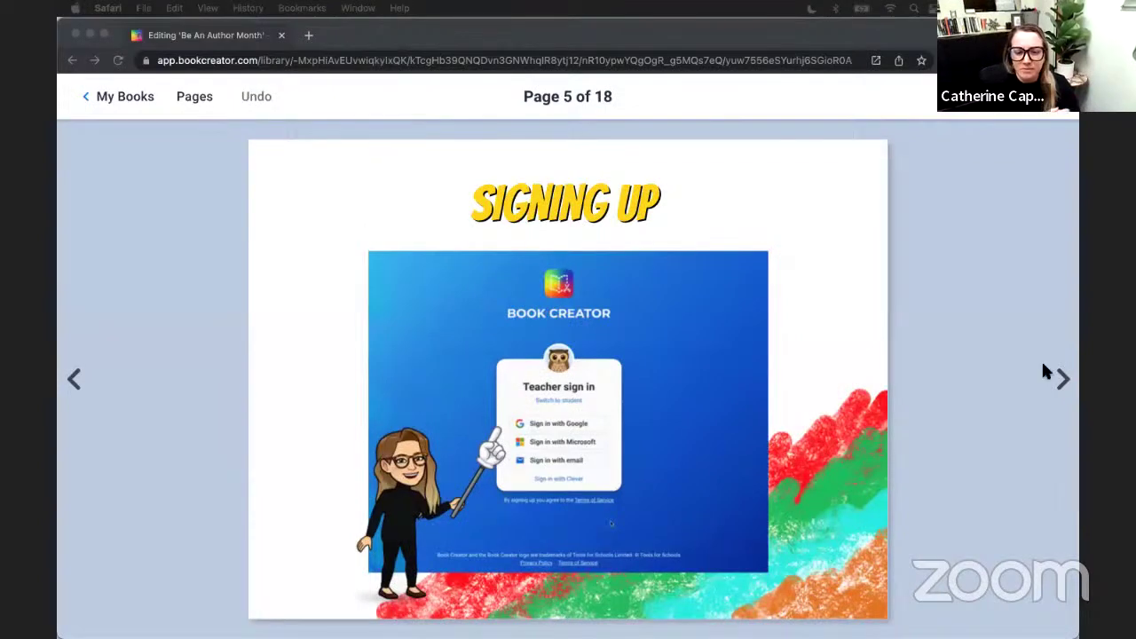
# Page forward to the book's Teacher Dashboard page, leave the book and open the actual Teacher Dashboard
pyautogui.click(1062, 380)
pyautogui.click(1062, 381)
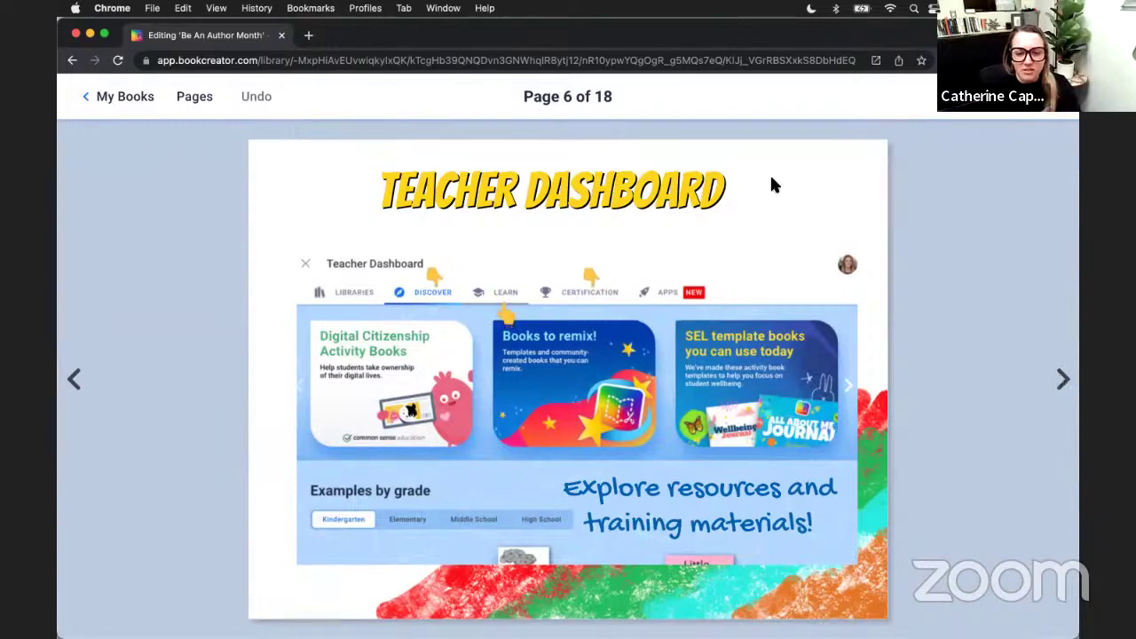
pyautogui.click(133, 98)
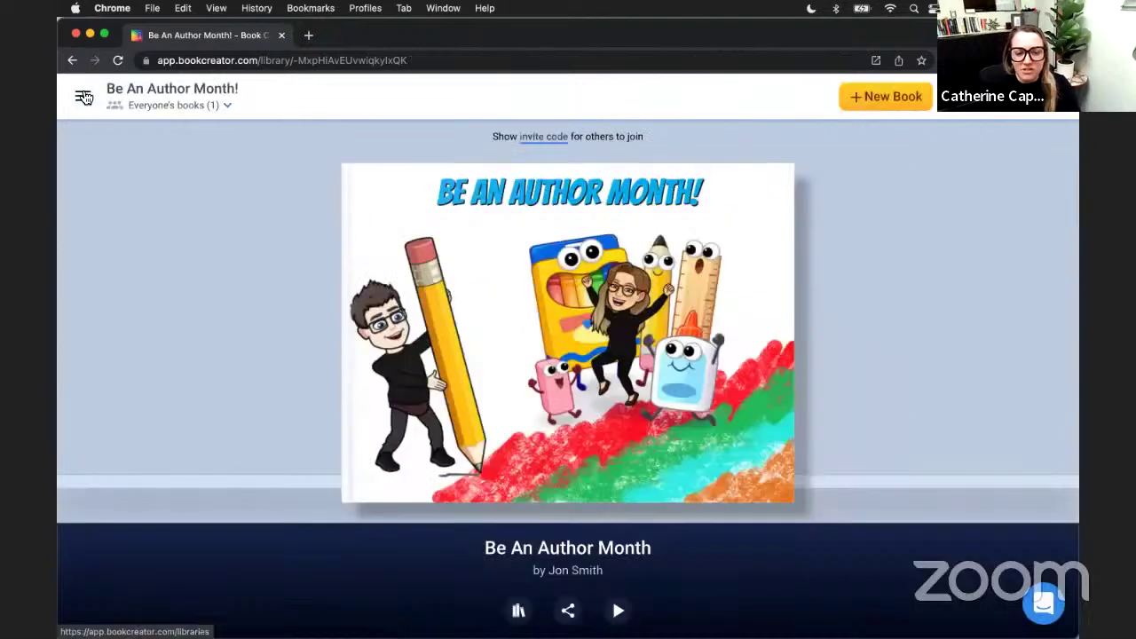
pyautogui.click(84, 98)
pyautogui.click(84, 98)
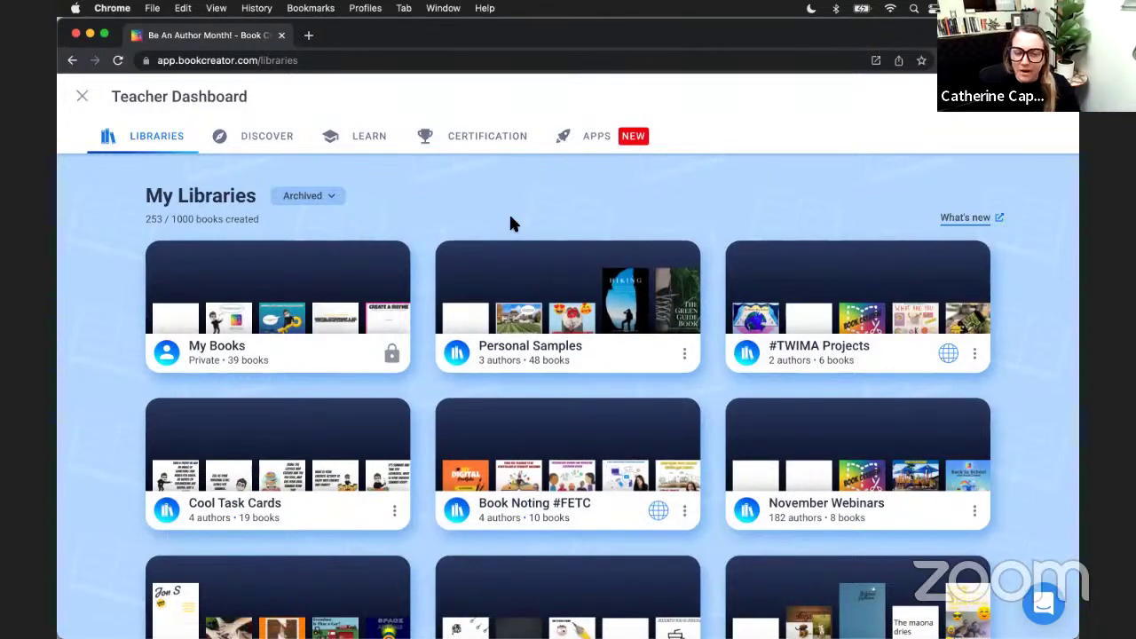
# Open the Discover resources and show the Elementary books under Examples by grade
pyautogui.click(280, 139)
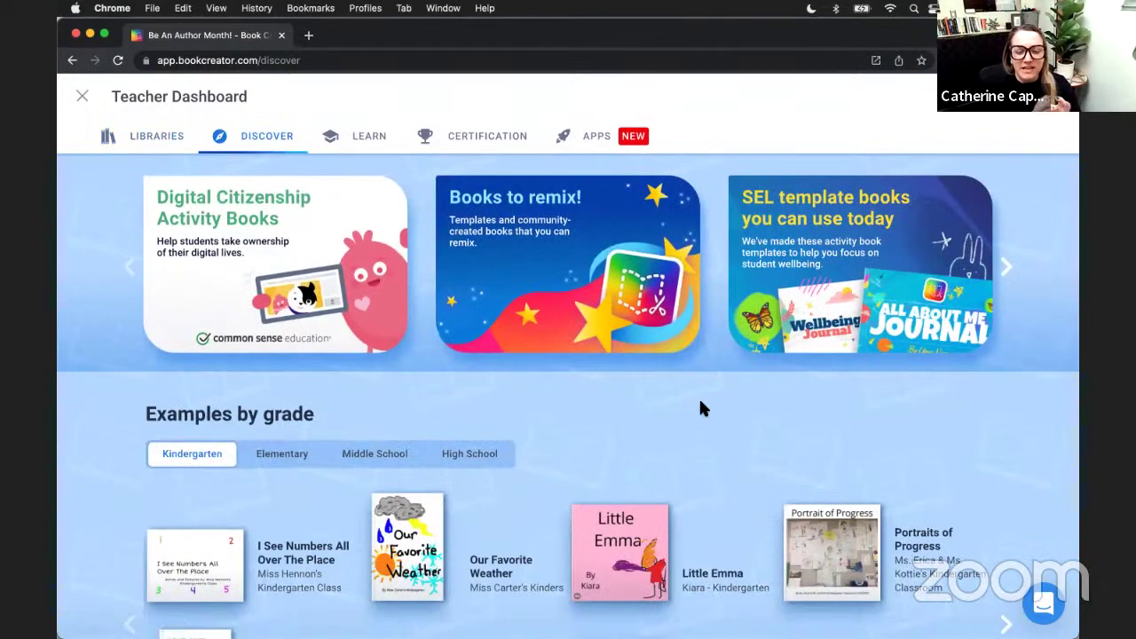
pyautogui.scroll(-3, 700, 415)
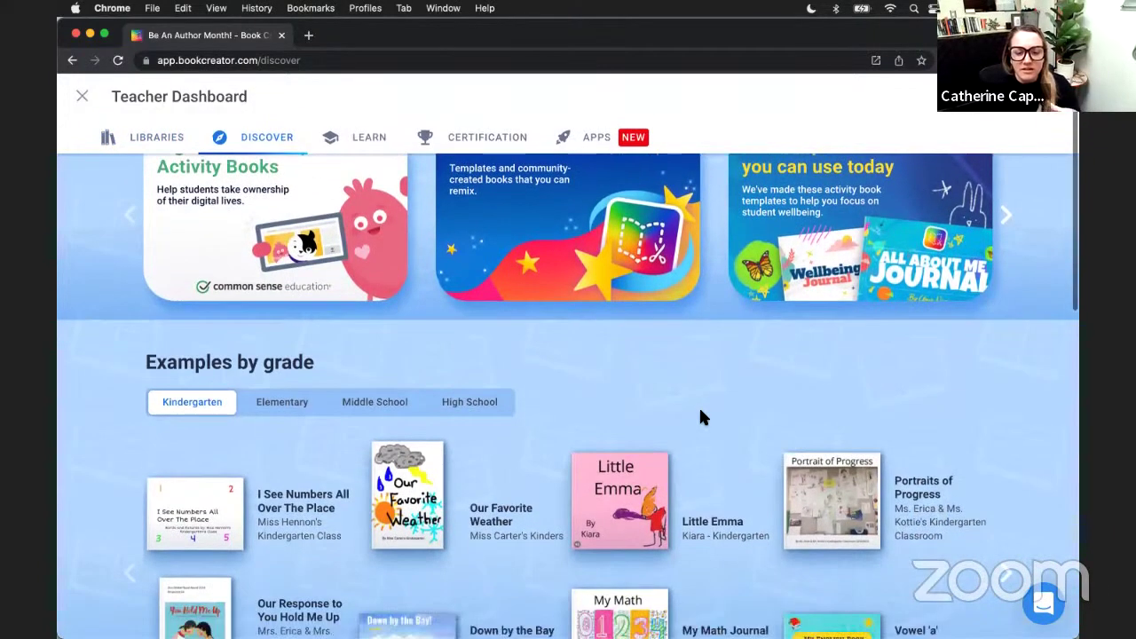
pyautogui.scroll(-3, 700, 411)
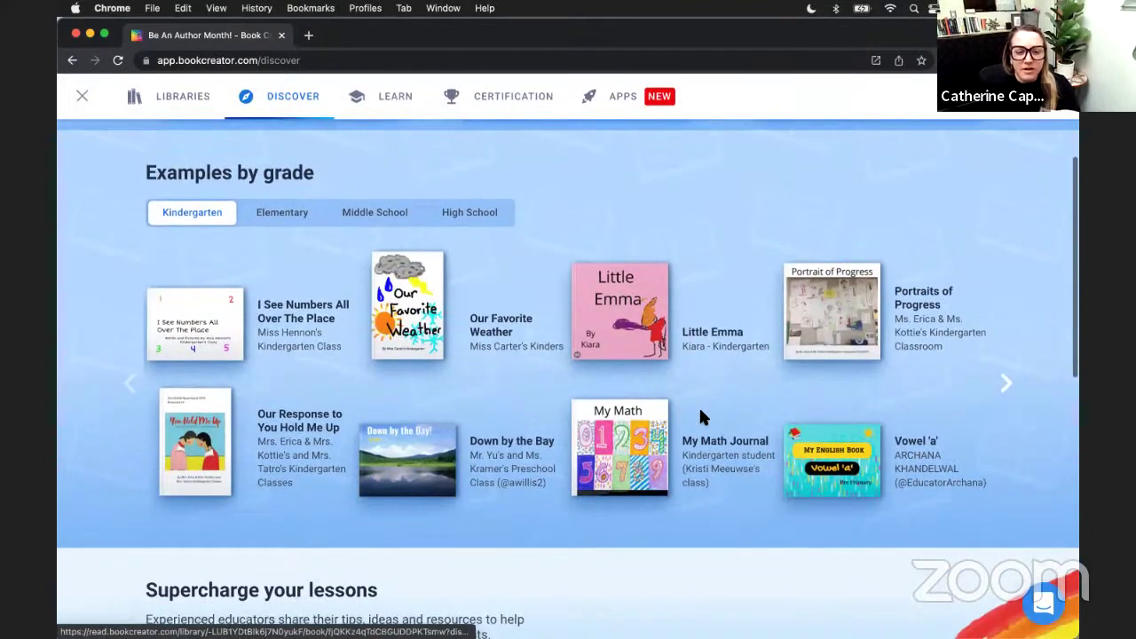
pyautogui.click(374, 217)
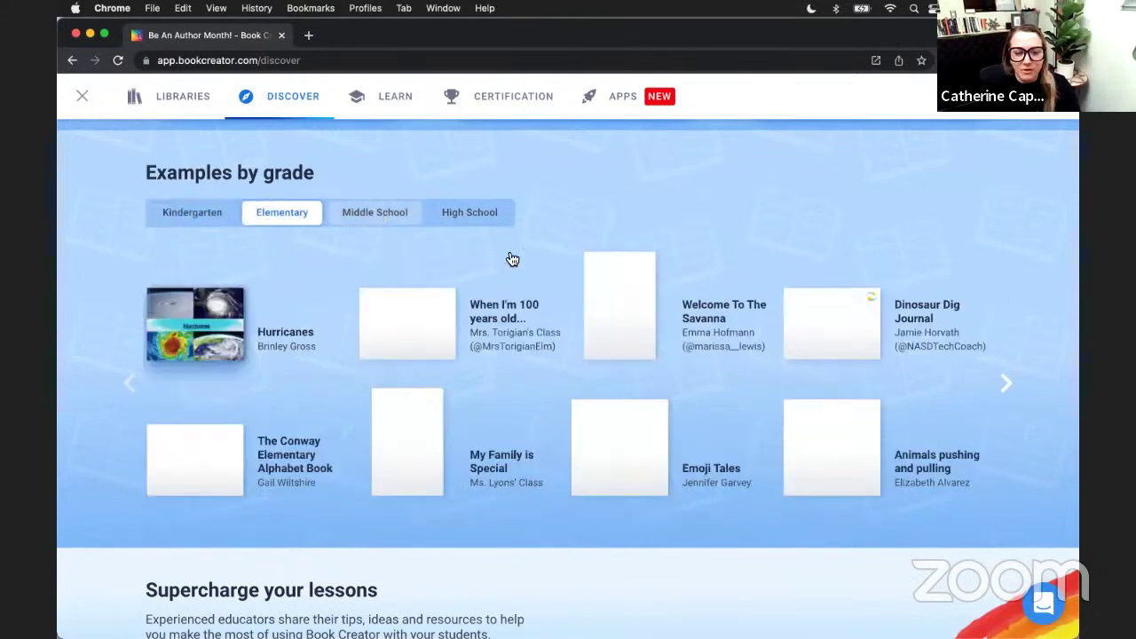
# Look over the Examples by subject categories and browse three further sets of books in Supercharge your lessons
pyautogui.scroll(-10, 512, 258)
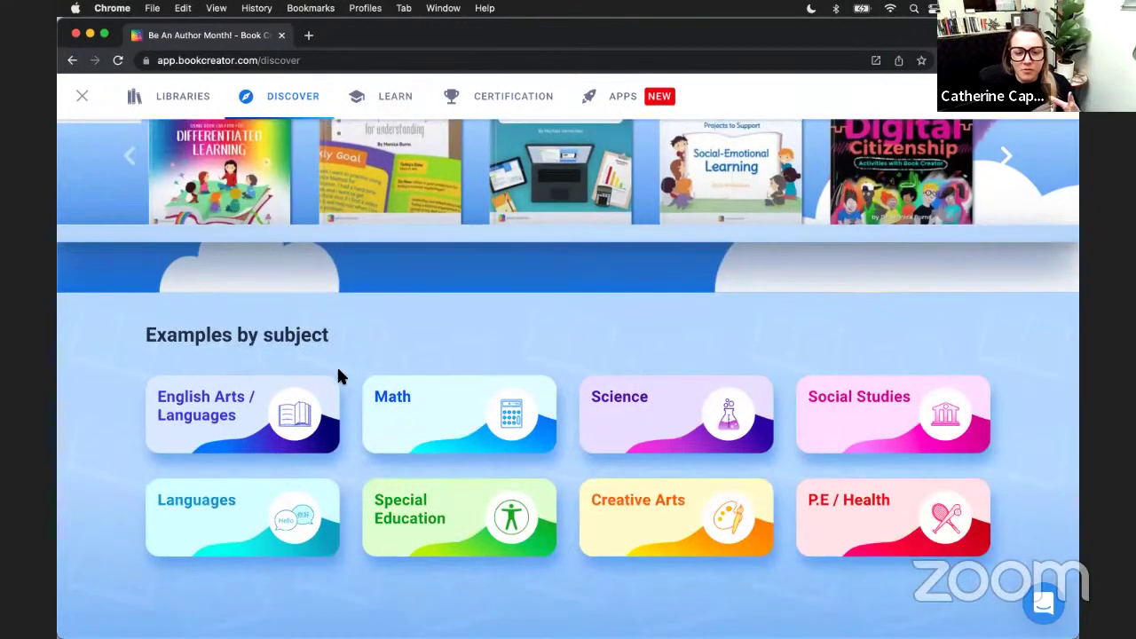
pyautogui.scroll(5, 654, 431)
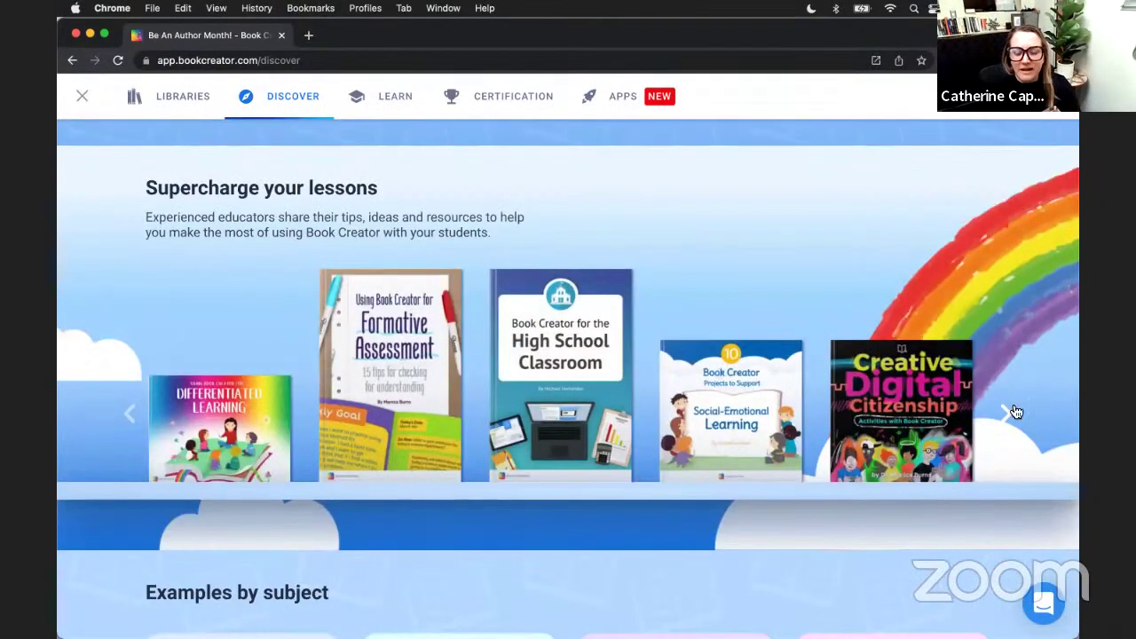
pyautogui.click(1008, 418)
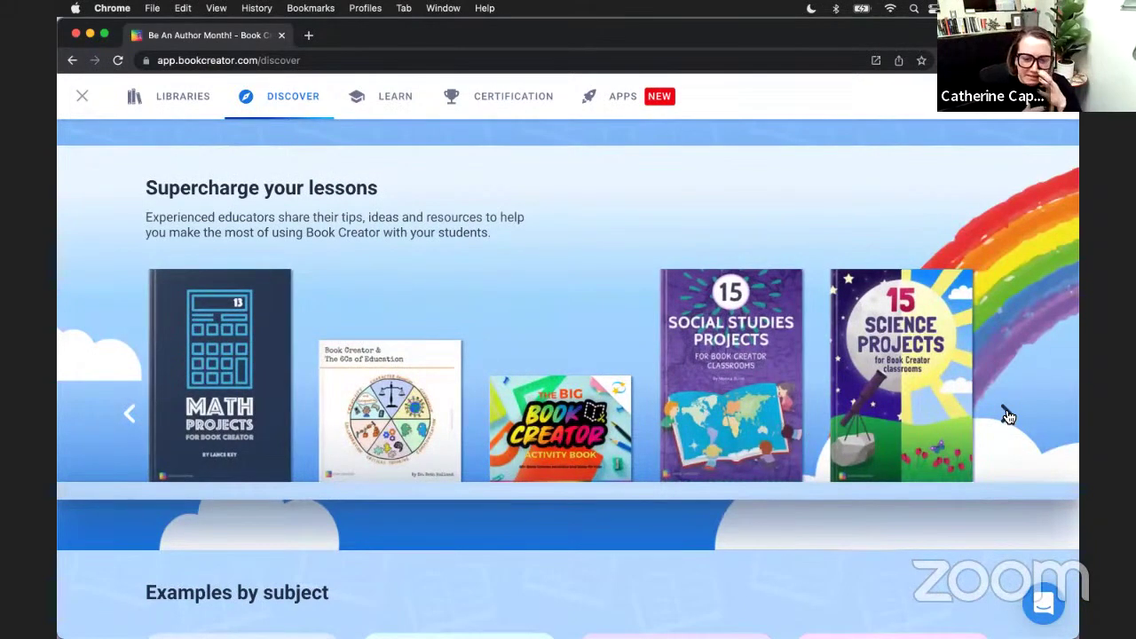
pyautogui.click(1008, 418)
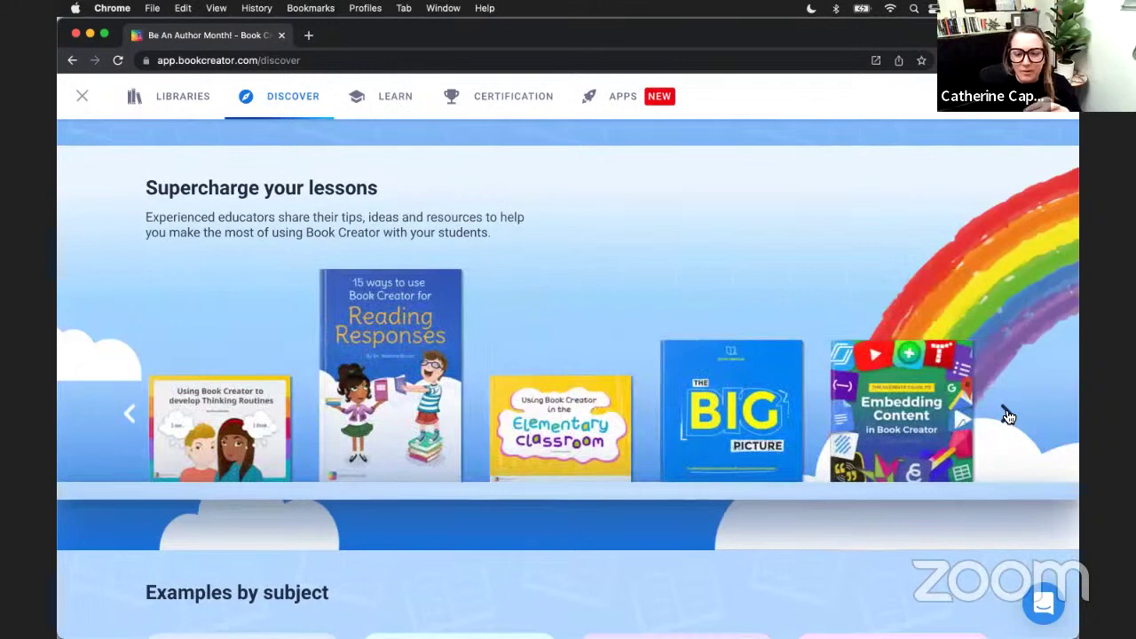
pyautogui.click(1008, 418)
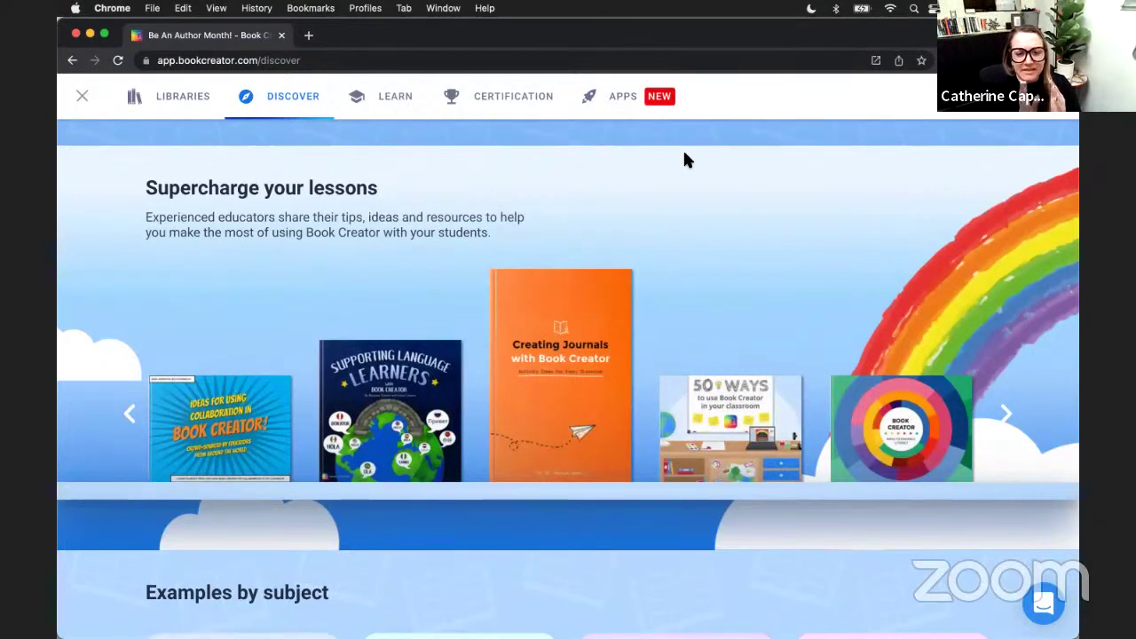
# View the Learn knowledge base and review the Certified Author course curriculum through to lesson 15, Quiz
pyautogui.click(374, 93)
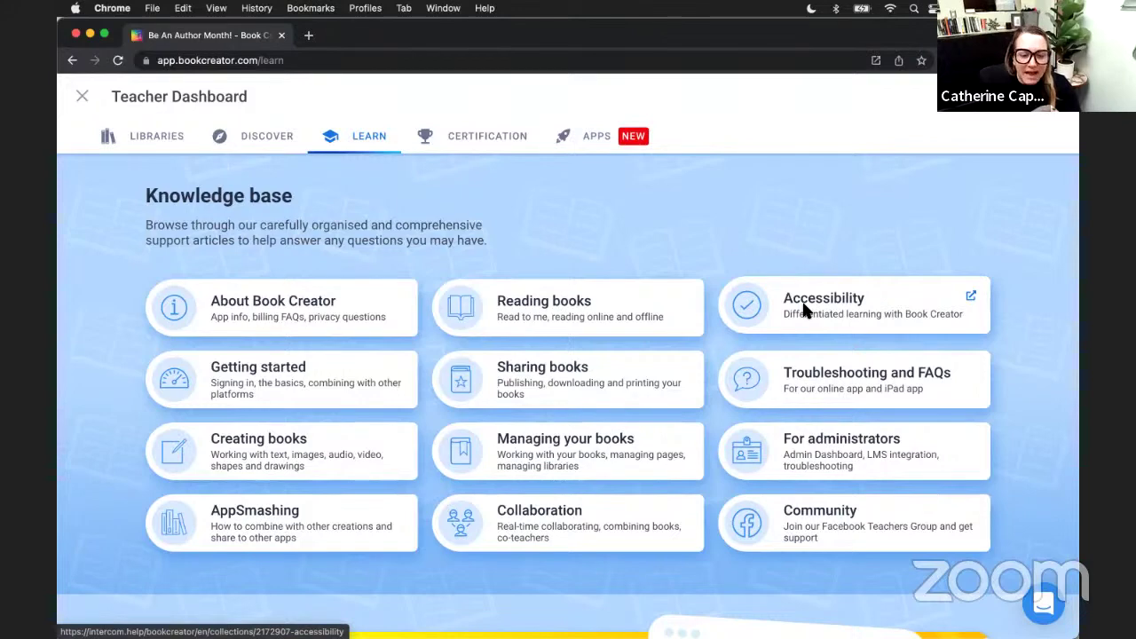
pyautogui.click(467, 140)
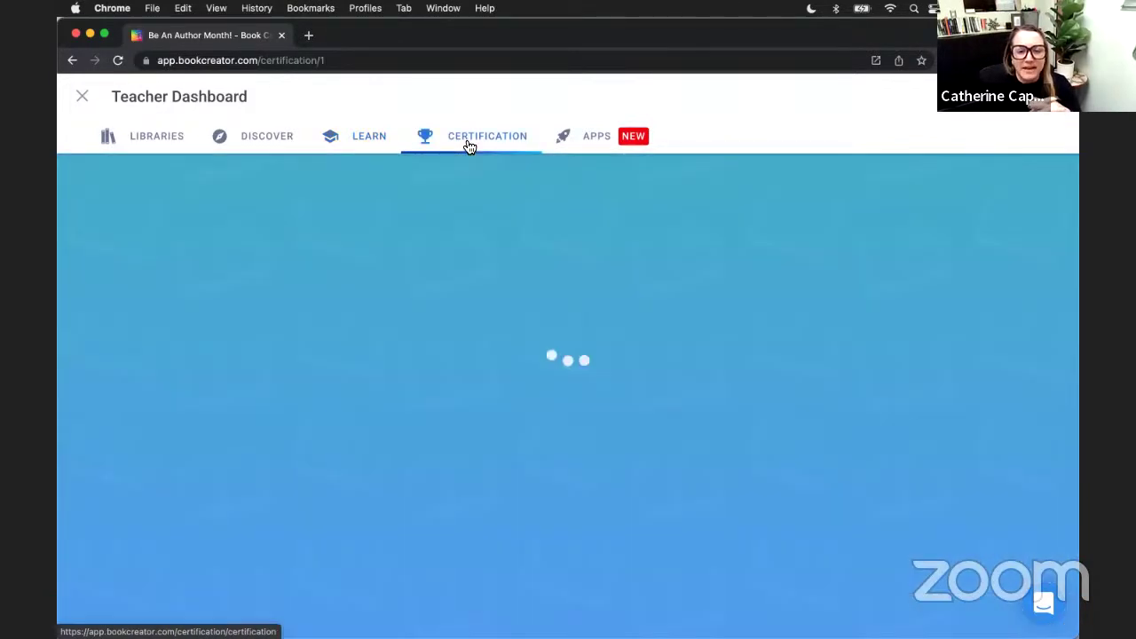
pyautogui.scroll(-5, 468, 400)
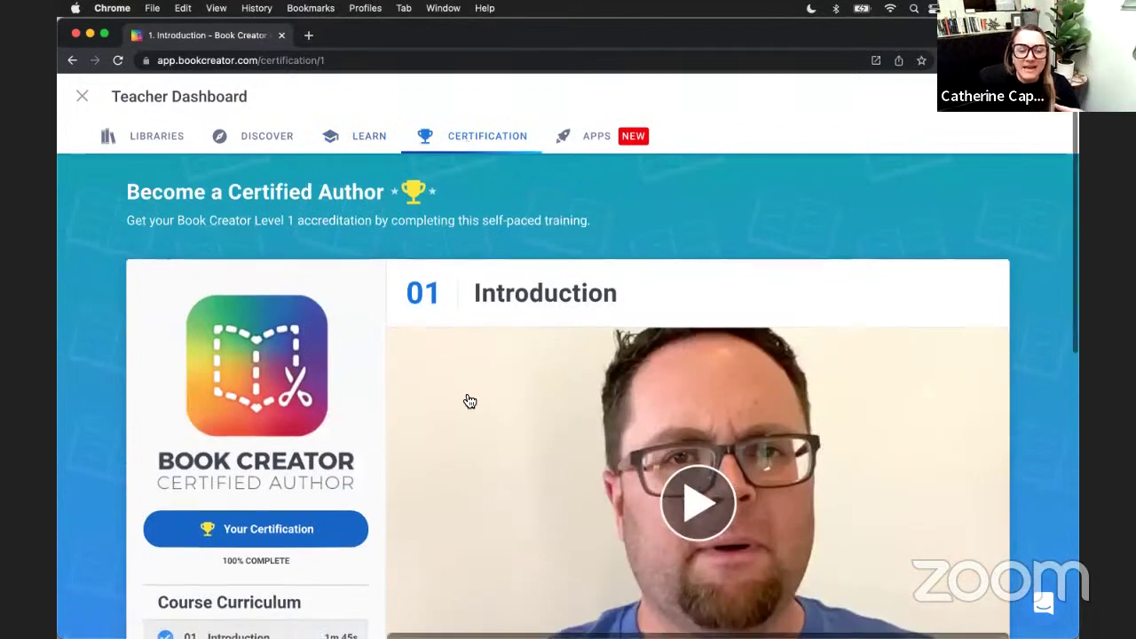
pyautogui.scroll(-4, 470, 400)
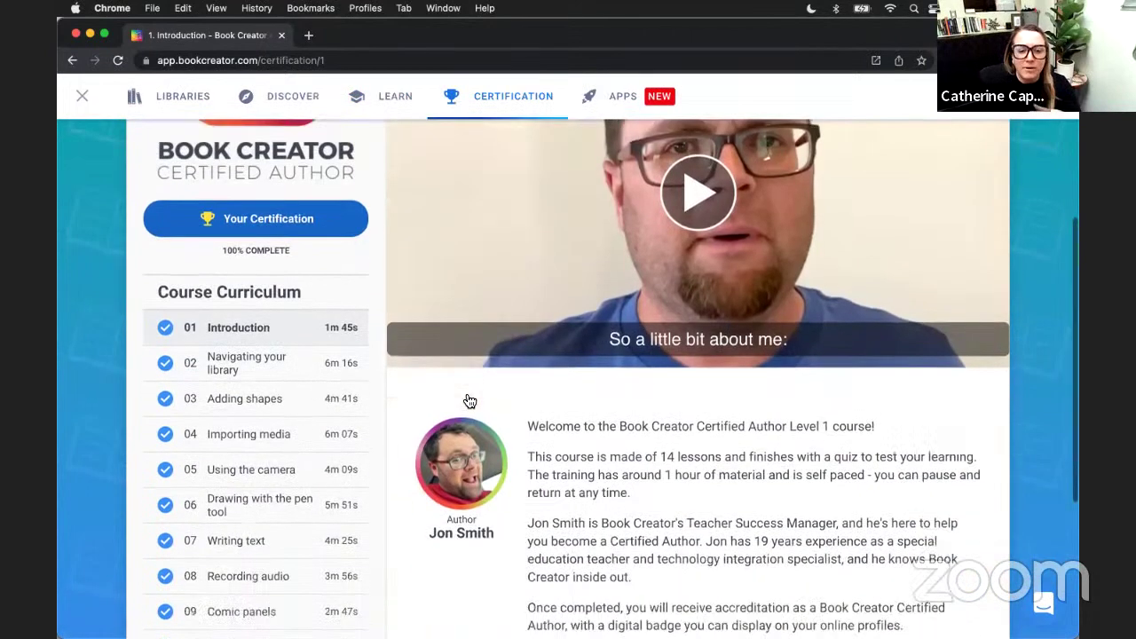
pyautogui.scroll(-2, 470, 401)
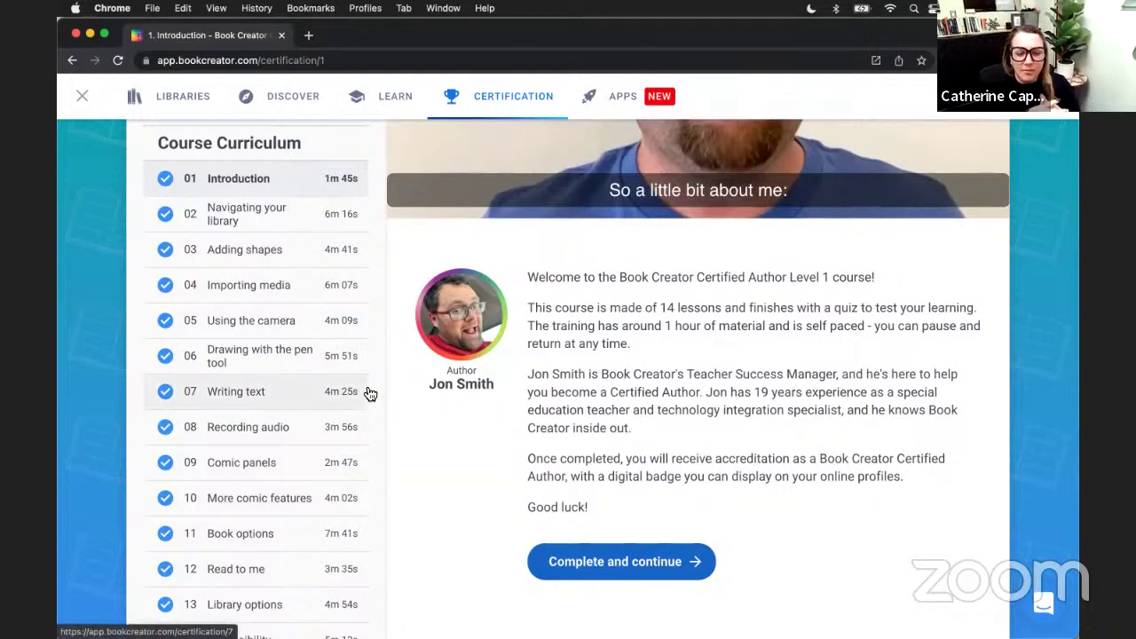
pyautogui.scroll(-1, 343, 432)
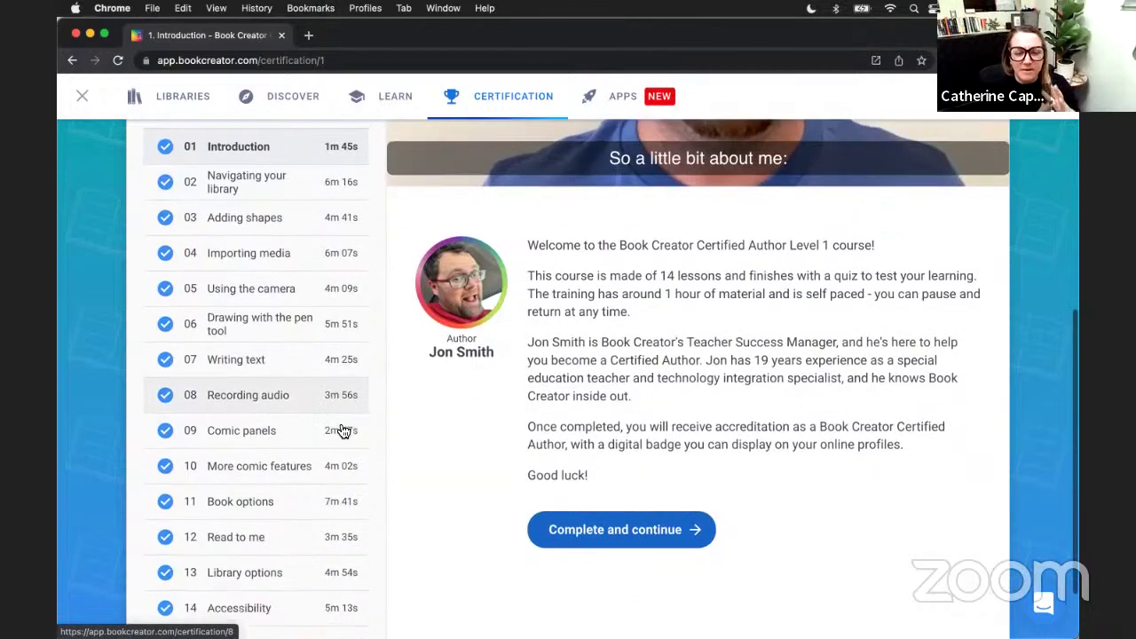
pyautogui.scroll(-3, 344, 431)
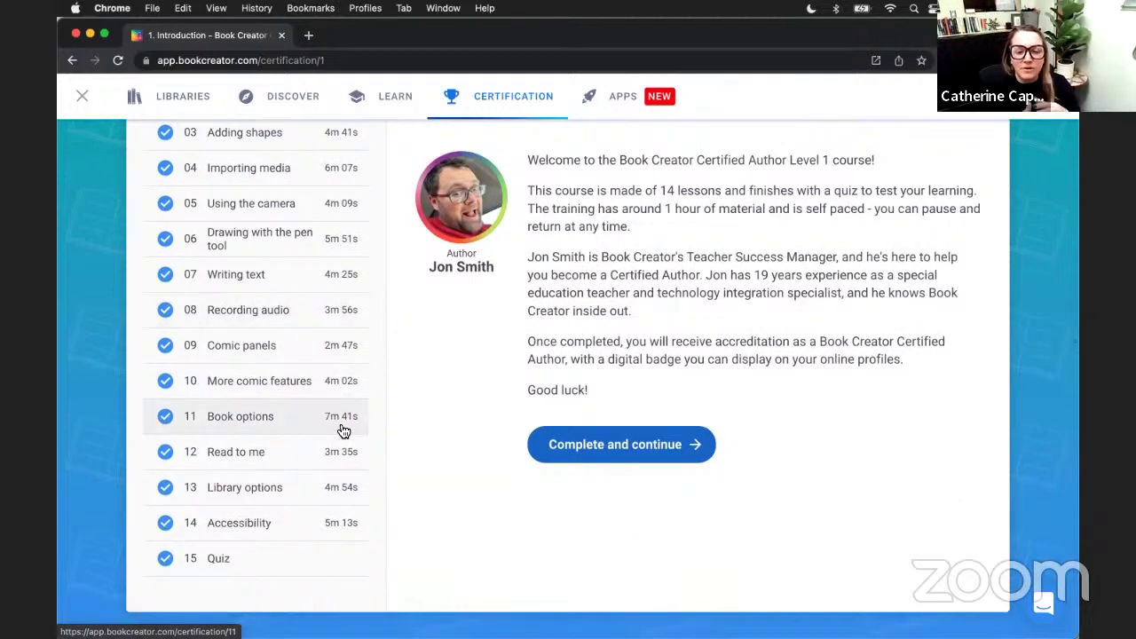
# Open the certification quiz page and view the completed certification with its Level 1 badge and sharing tips
pyautogui.click(311, 565)
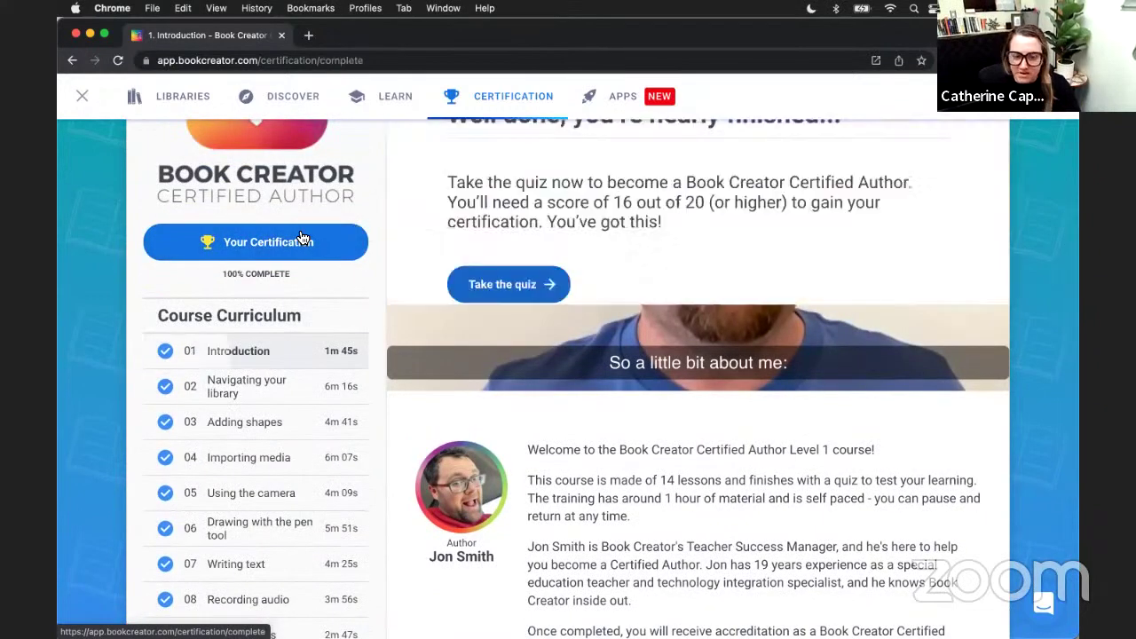
pyautogui.click(302, 238)
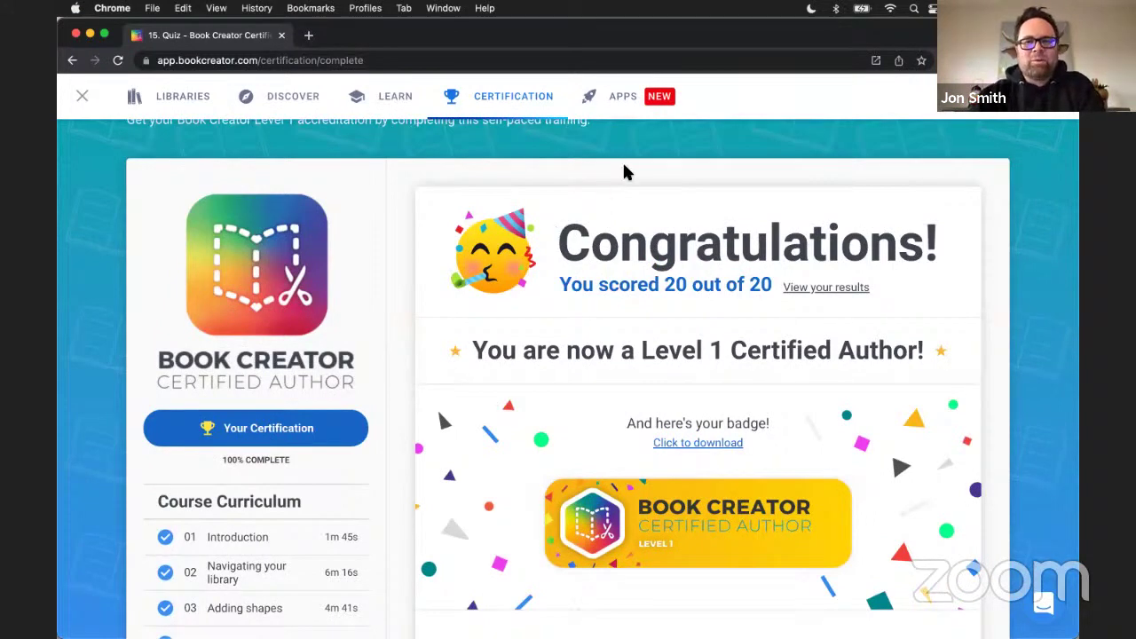
pyautogui.scroll(-3, 460, 221)
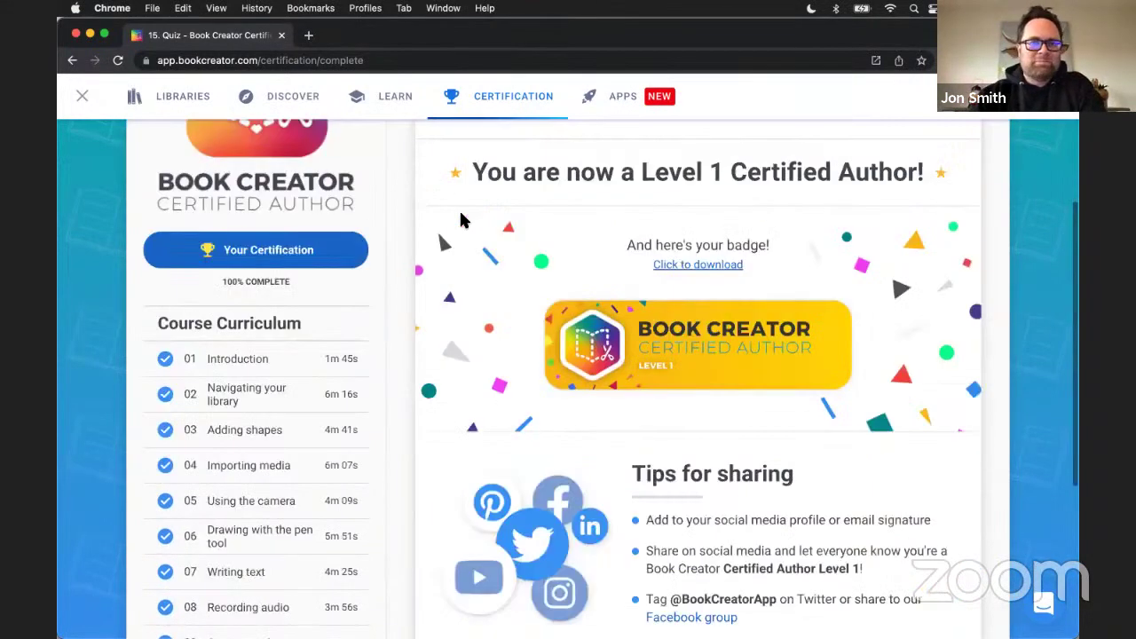
pyautogui.scroll(4, 406, 249)
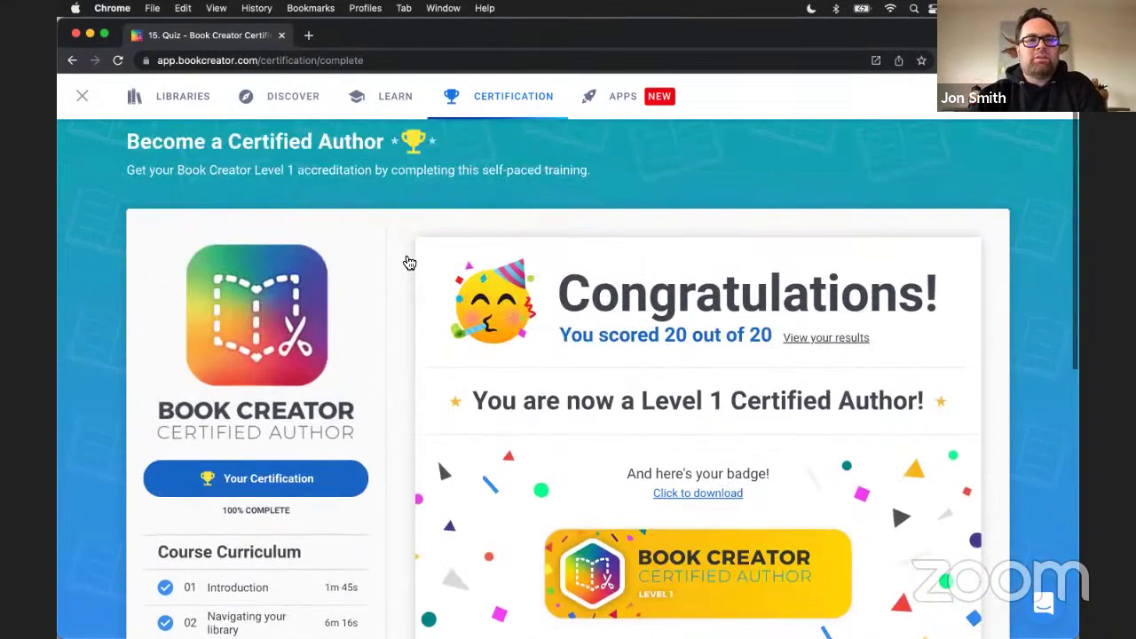
# Close the certification page, open the Be An Author Month book and page forward to The Blog Post on page 9
pyautogui.click(83, 95)
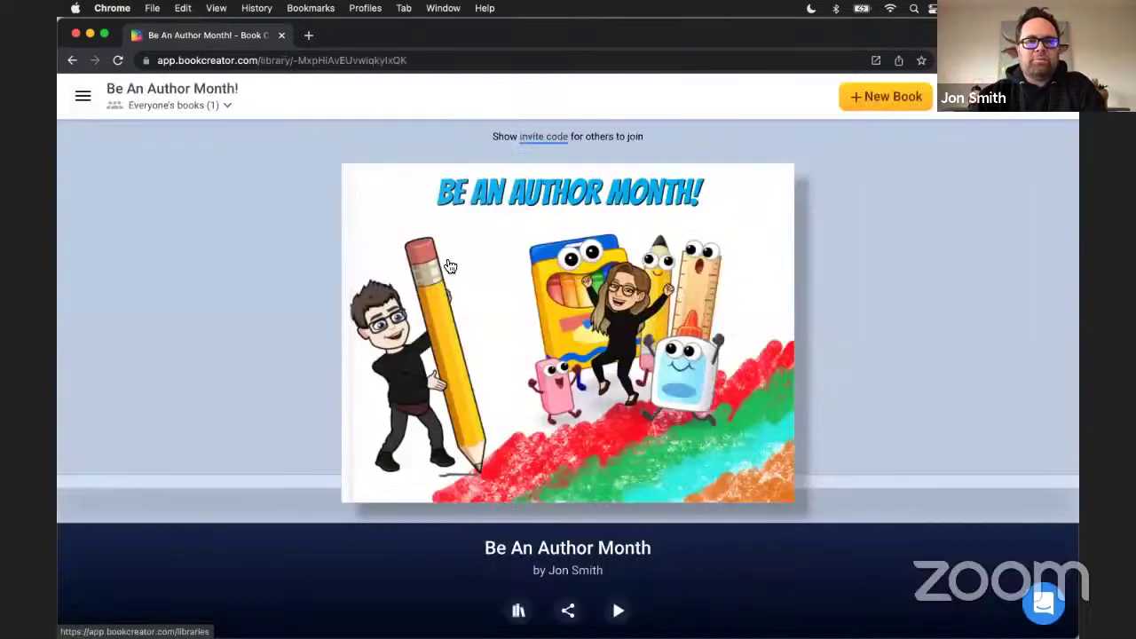
pyautogui.click(450, 266)
pyautogui.click(1058, 382)
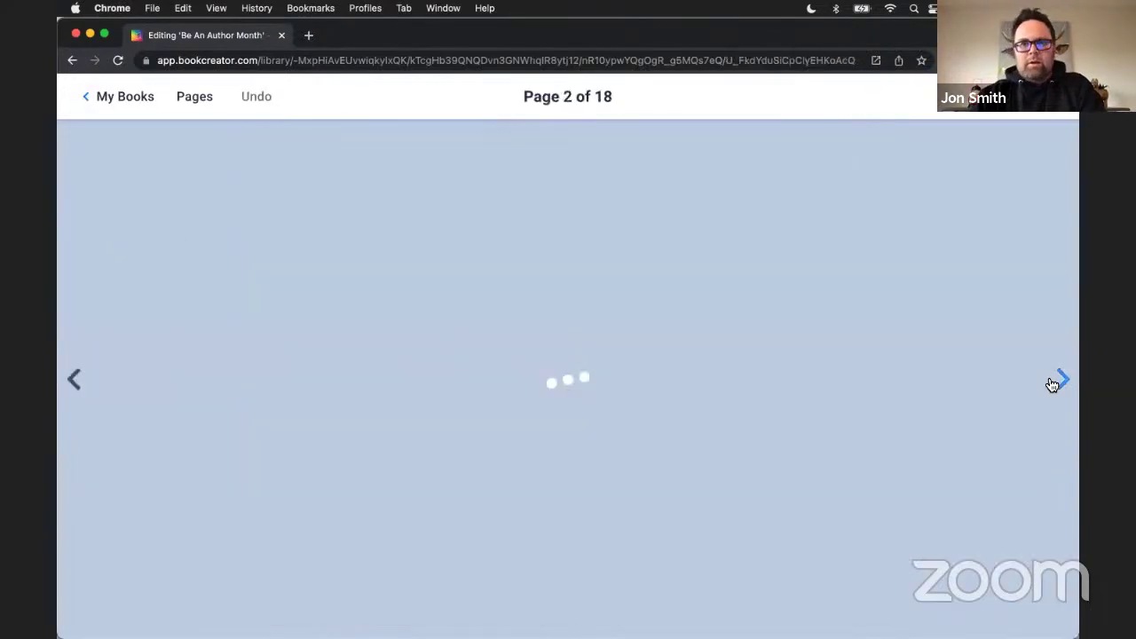
pyautogui.click(1058, 382)
pyautogui.click(1058, 382)
pyautogui.click(1061, 382)
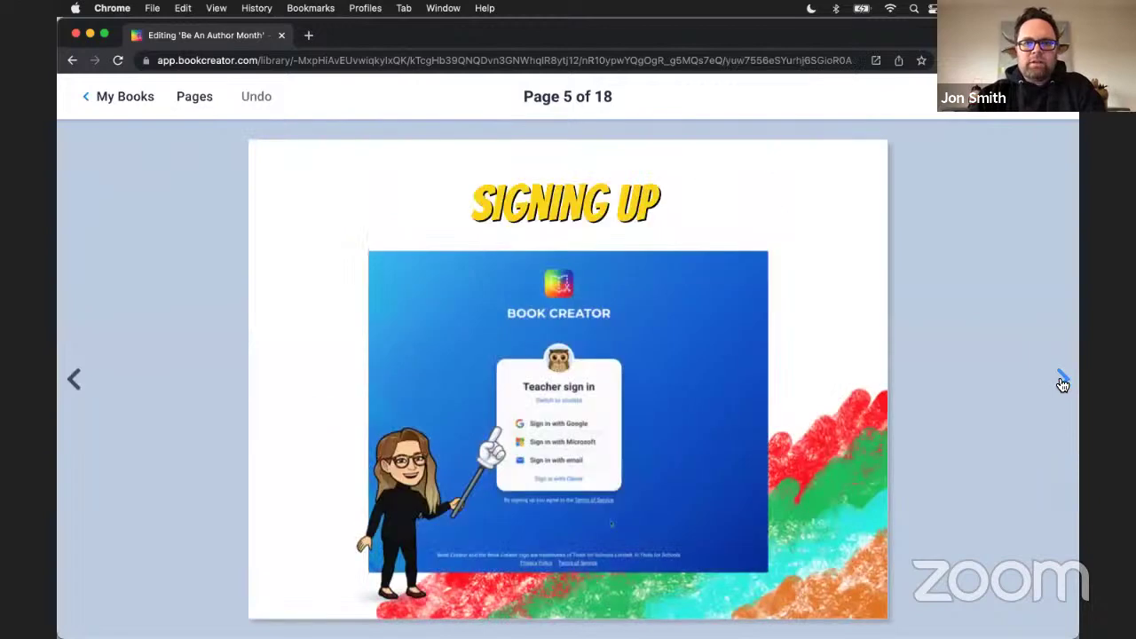
pyautogui.click(1061, 382)
pyautogui.click(1061, 381)
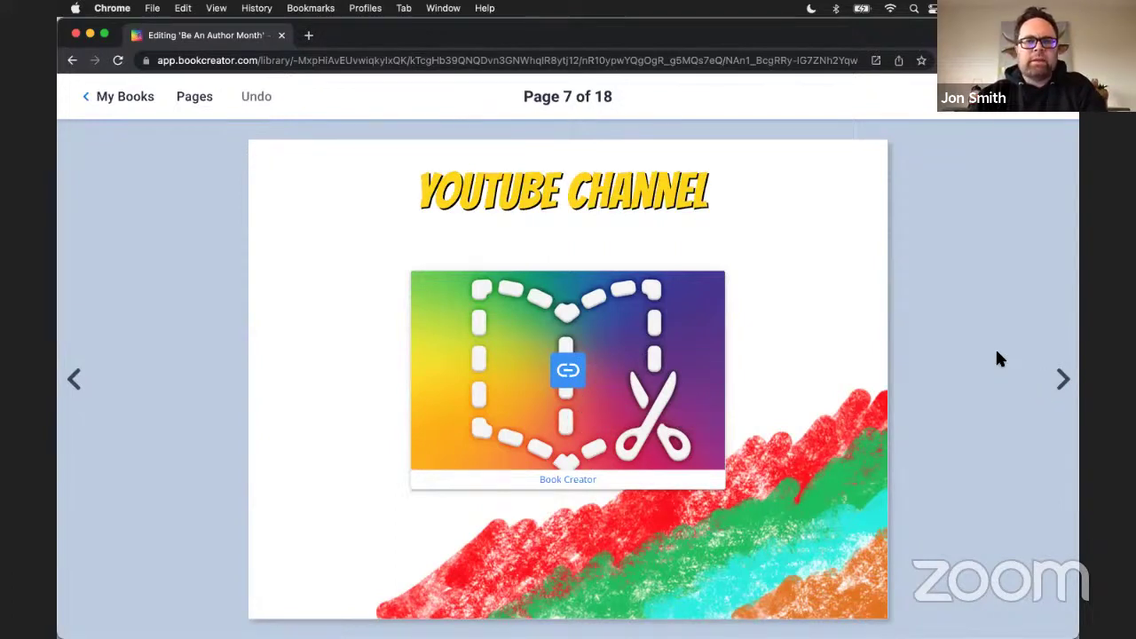
pyautogui.click(1048, 383)
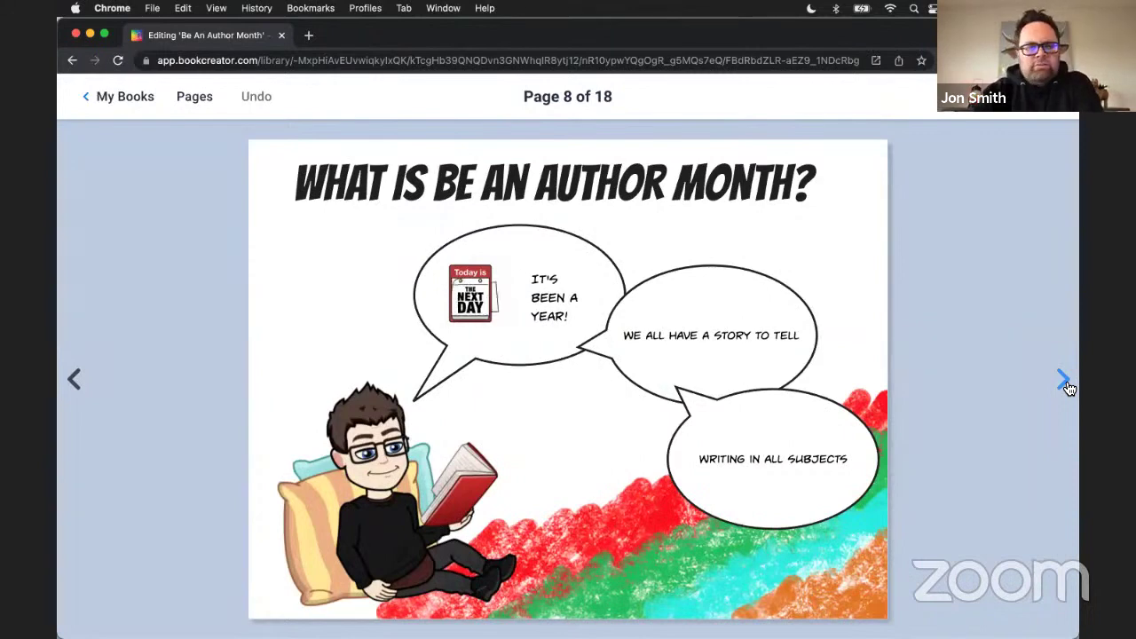
pyautogui.click(1067, 383)
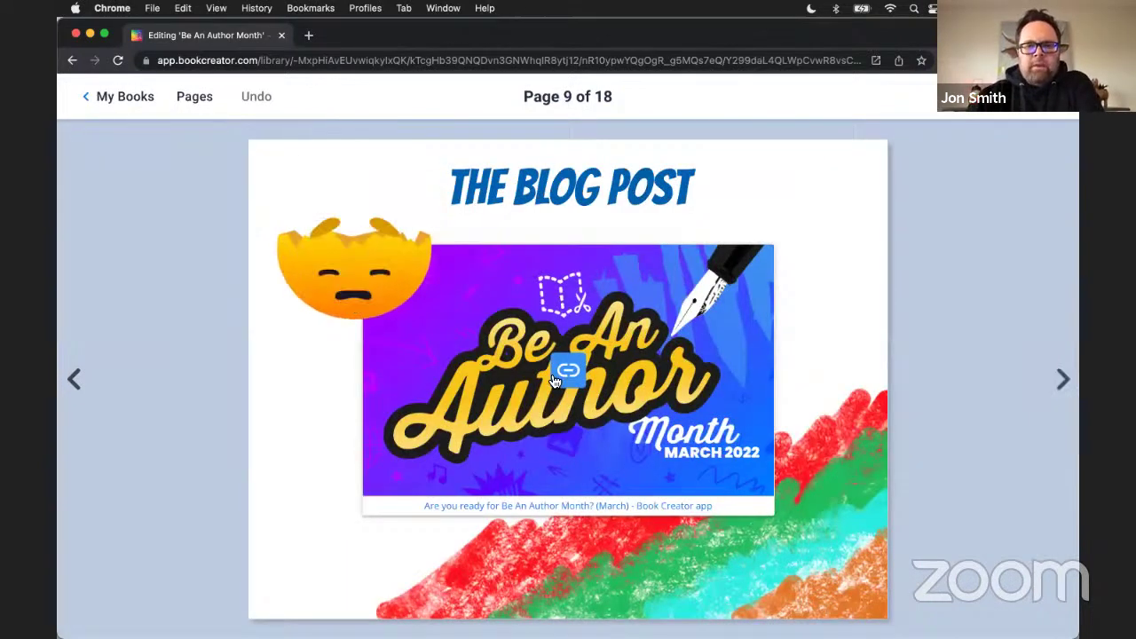
# Switch the book to reading mode and open the blog post linked on The Blog Post page
pyautogui.click(554, 380)
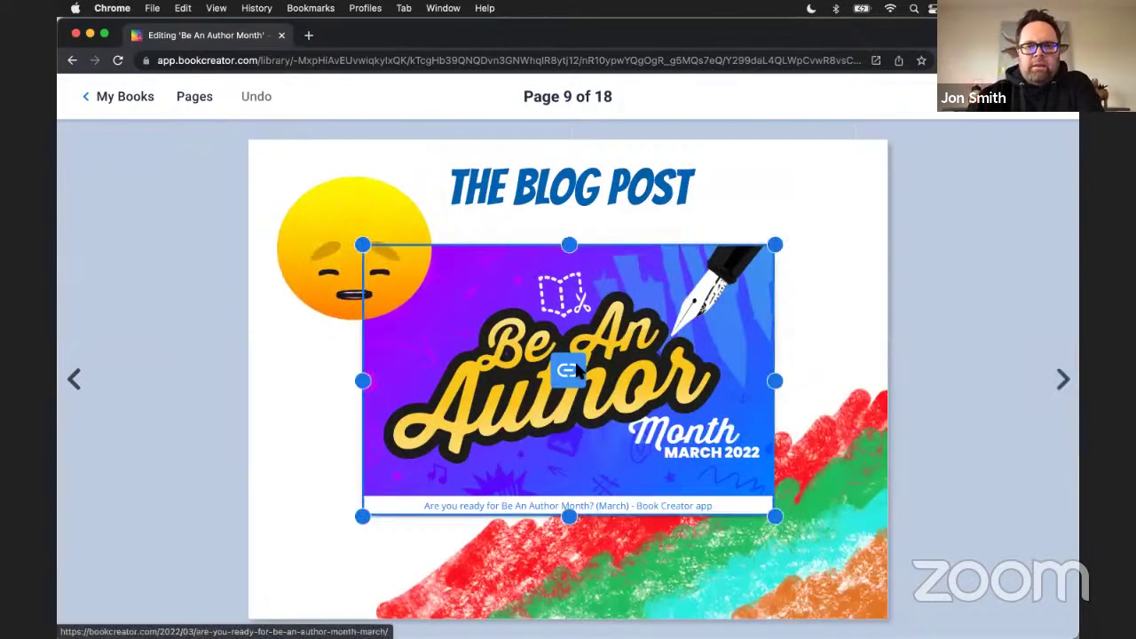
pyautogui.click(620, 509)
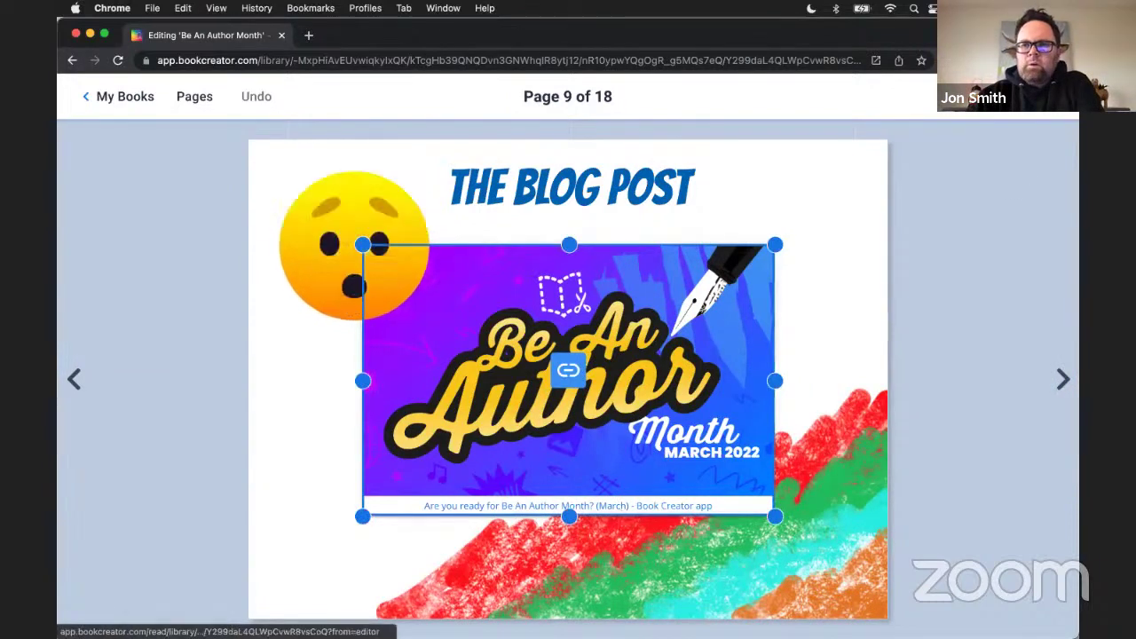
pyautogui.click(1030, 95)
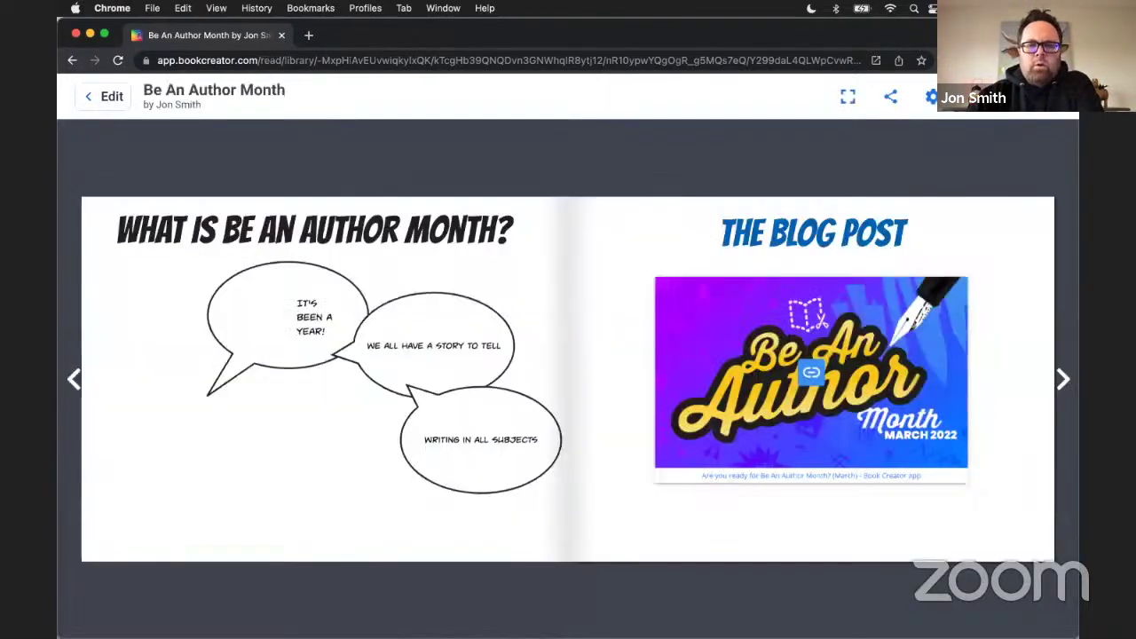
pyautogui.click(809, 369)
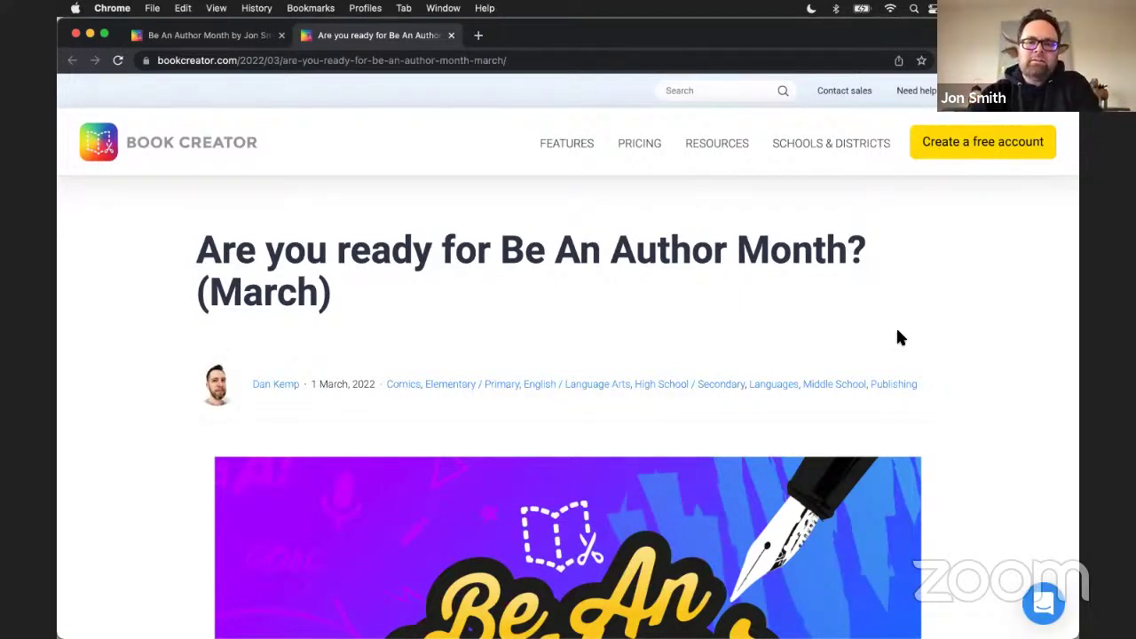
# Look over the blog post's introduction, its Skip to list of sections and the subject project books
pyautogui.scroll(-5, 897, 337)
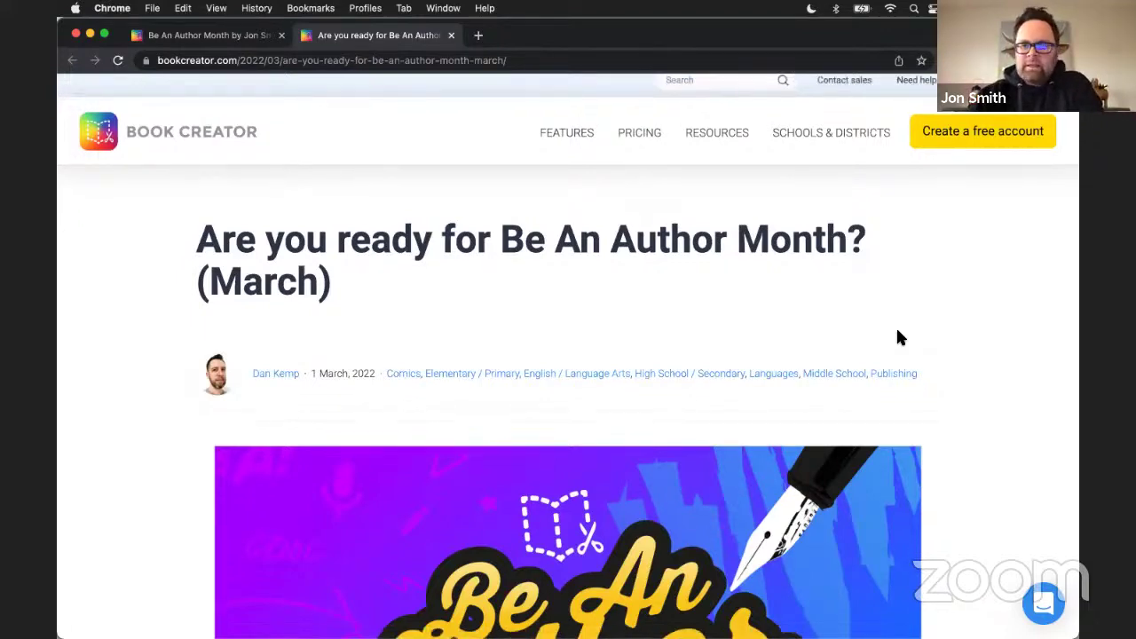
pyautogui.scroll(-1, 899, 338)
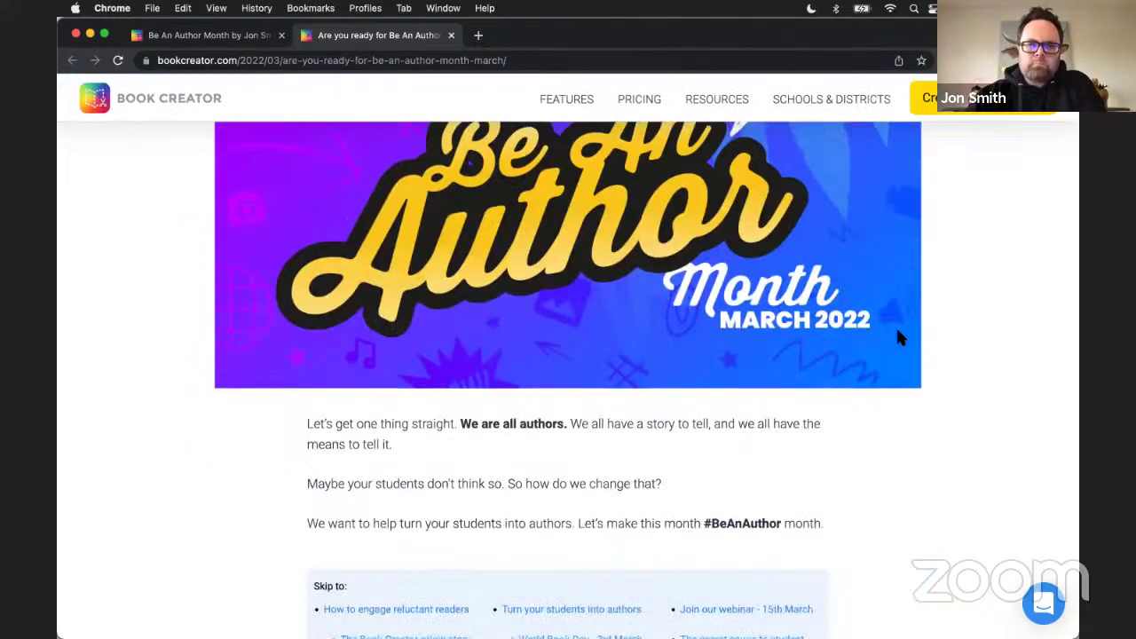
pyautogui.scroll(-4, 946, 359)
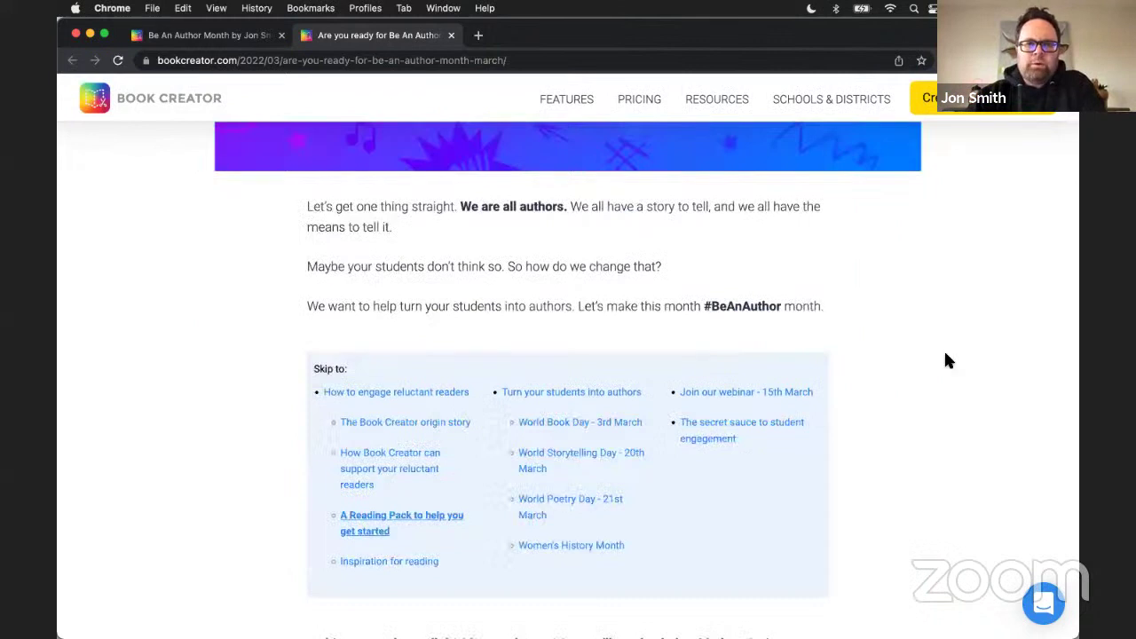
pyautogui.scroll(-1, 948, 360)
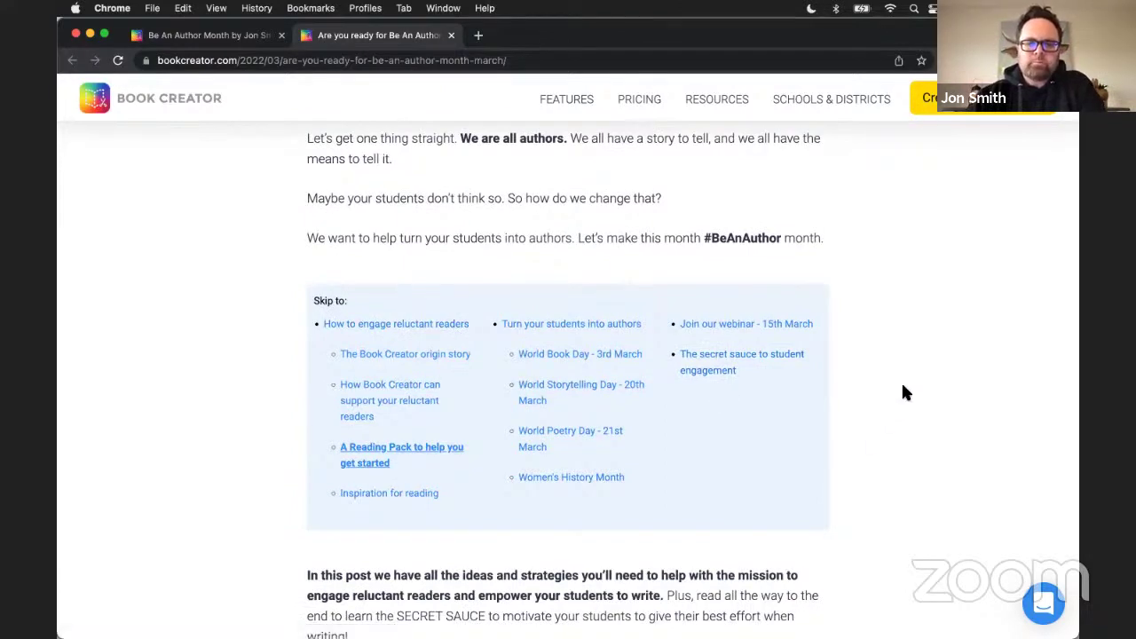
pyautogui.scroll(-5, 903, 389)
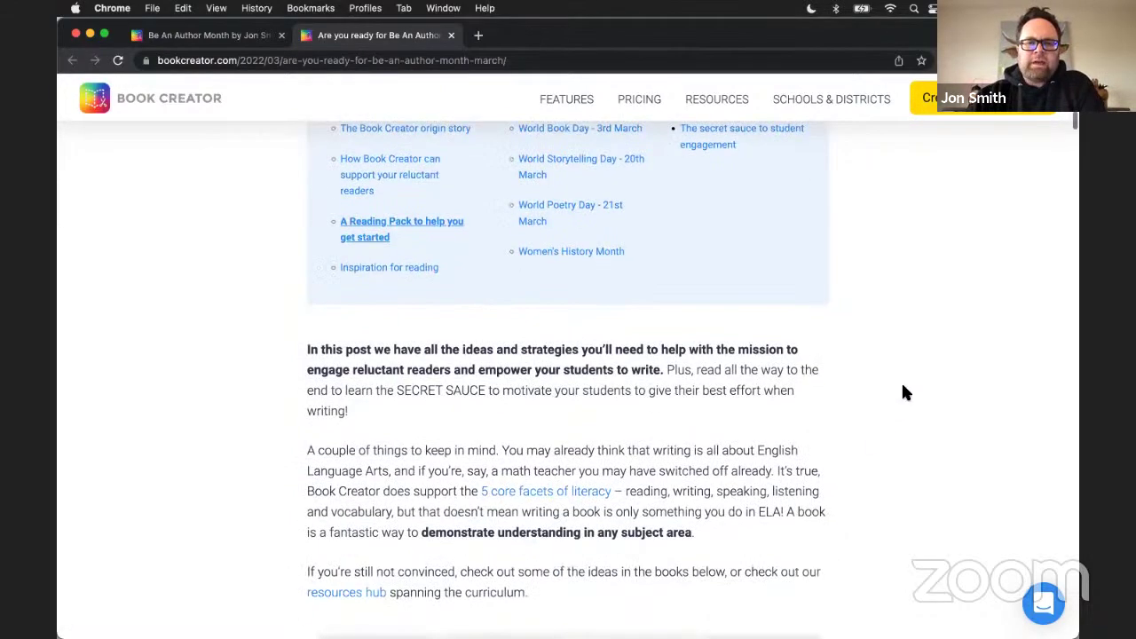
pyautogui.scroll(-3, 903, 387)
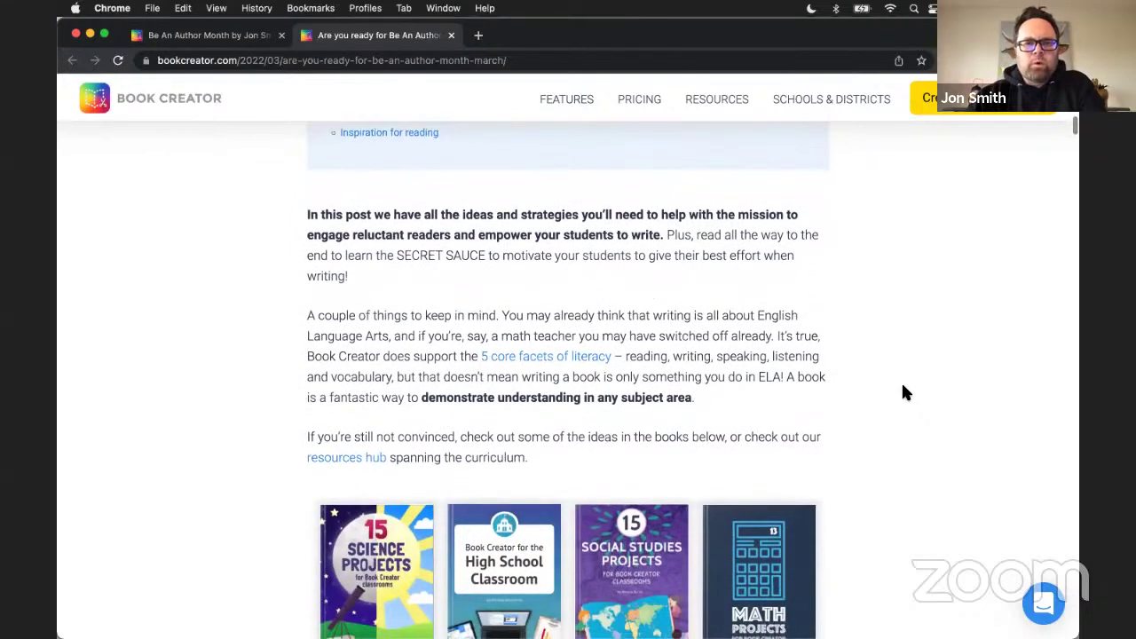
pyautogui.scroll(-2, 904, 391)
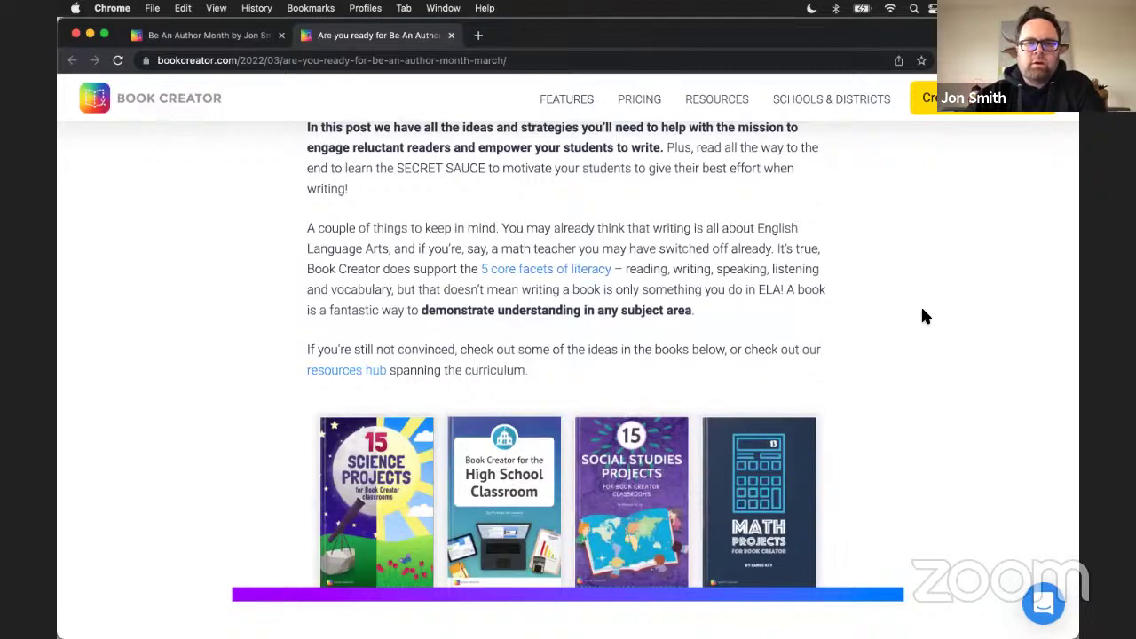
pyautogui.scroll(-4, 923, 311)
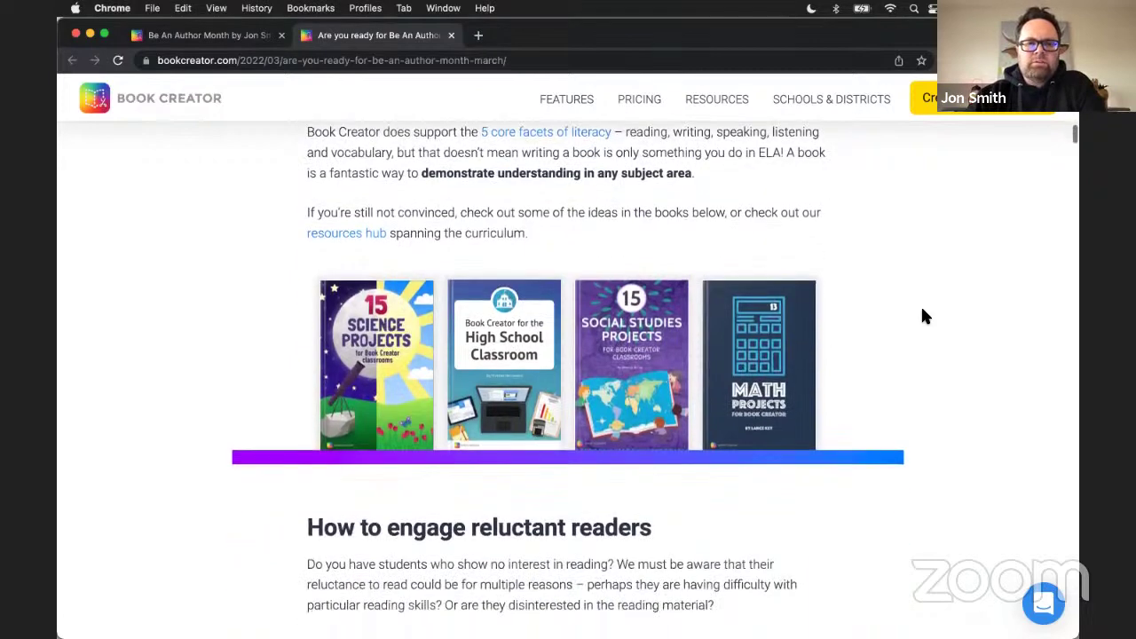
# Review the How to engage reluctant readers section, including the Book Creator origin story and support for reluctant readers
pyautogui.scroll(-6, 923, 316)
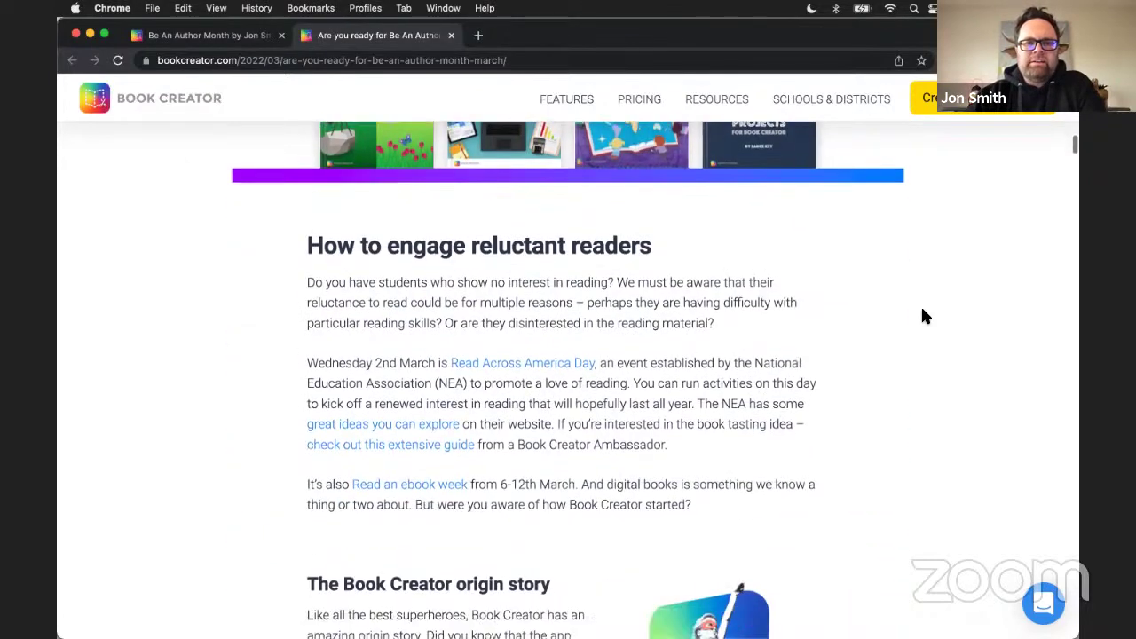
pyautogui.scroll(-4, 923, 316)
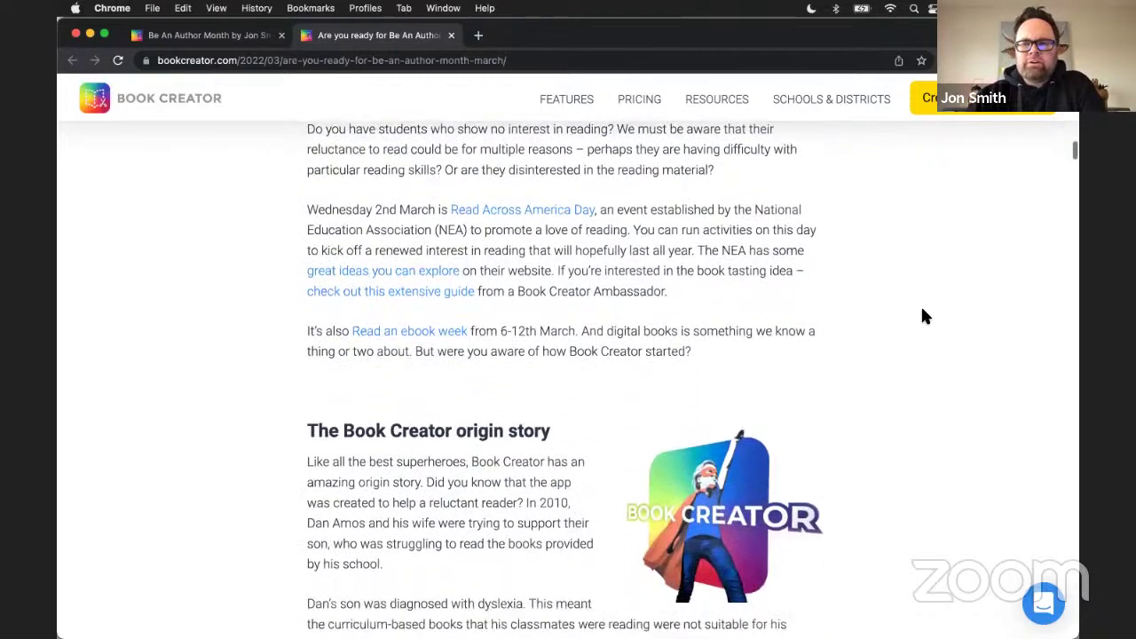
pyautogui.scroll(-5, 923, 316)
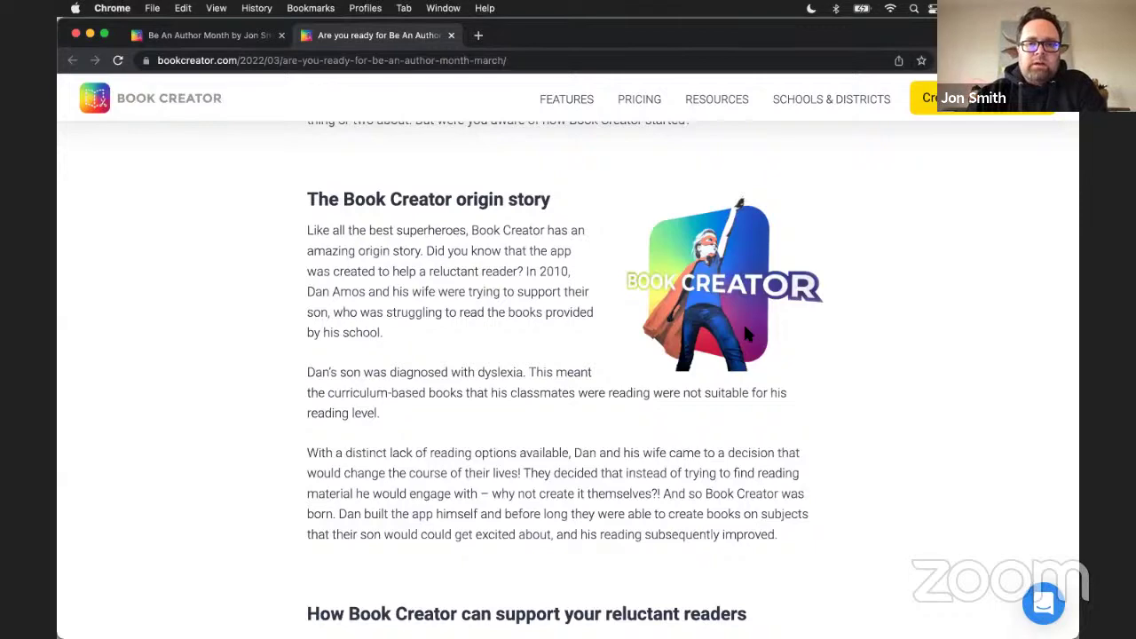
pyautogui.scroll(-5, 743, 321)
pyautogui.scroll(-5, 744, 327)
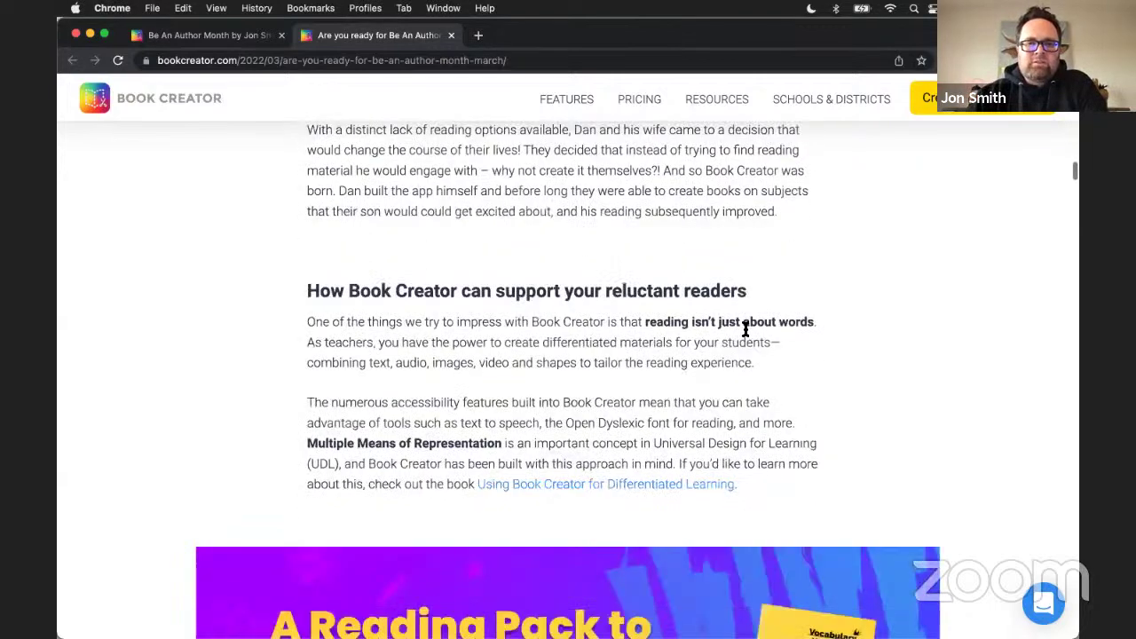
# Examine the Reading Pack section with its Reading Responses book, Reading Journal template and Vocabulary Notebook template
pyautogui.scroll(-9, 869, 282)
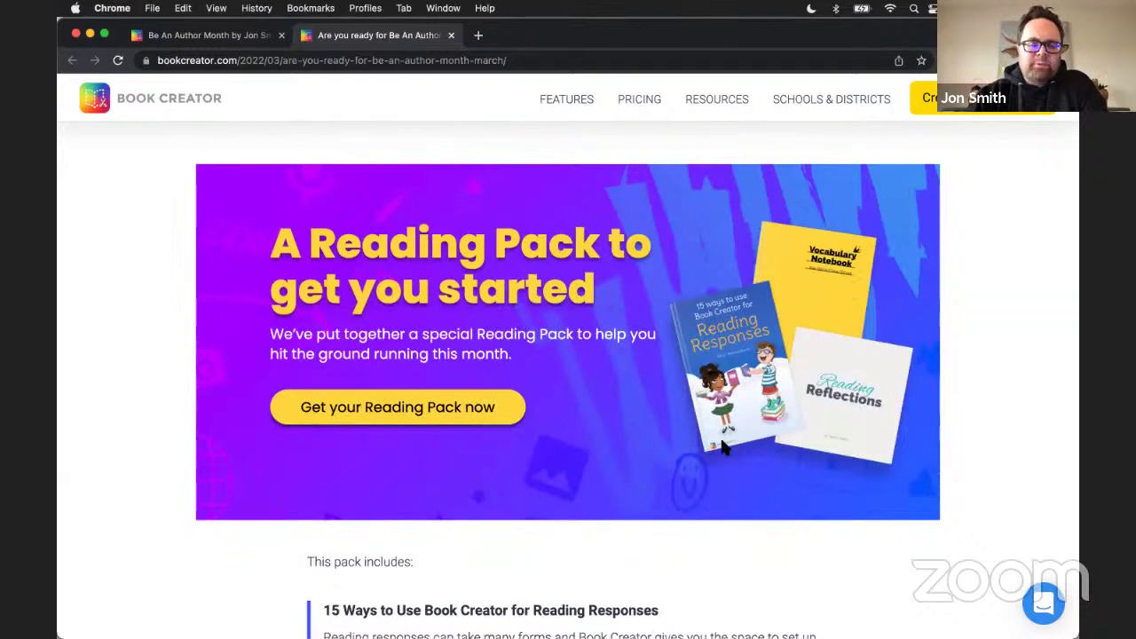
pyautogui.scroll(-4, 722, 448)
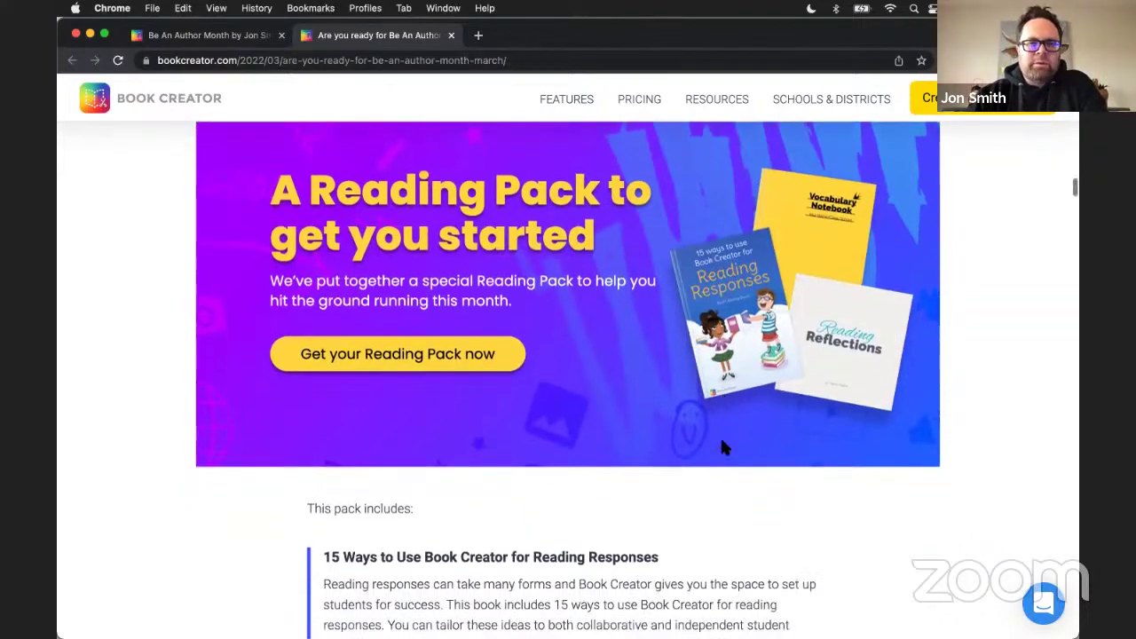
pyautogui.scroll(-1, 721, 448)
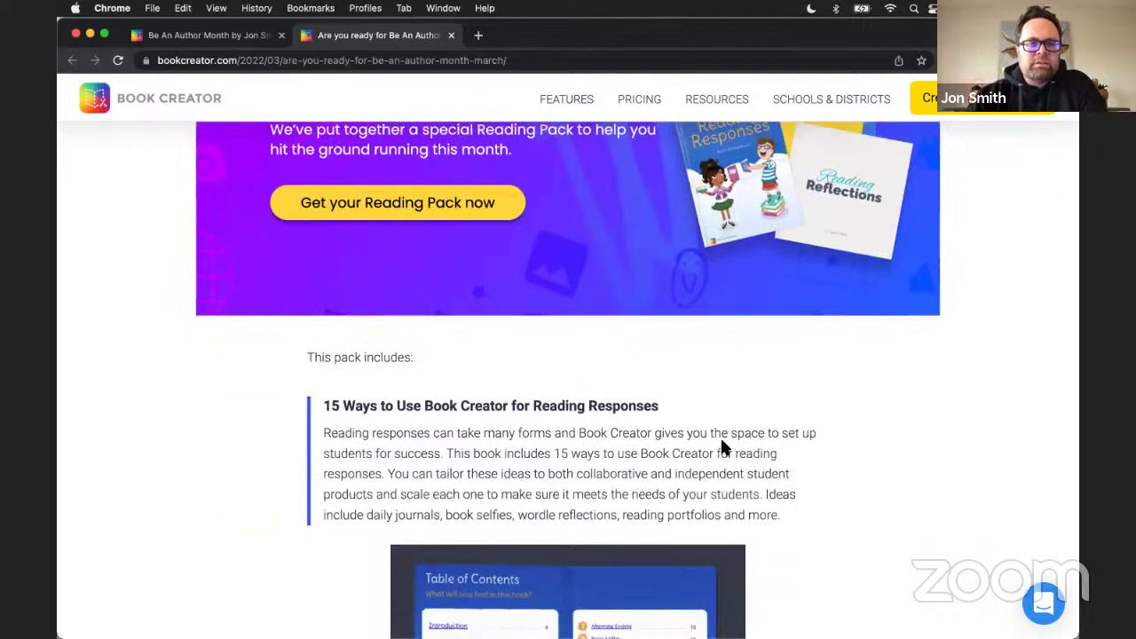
pyautogui.scroll(-5, 805, 432)
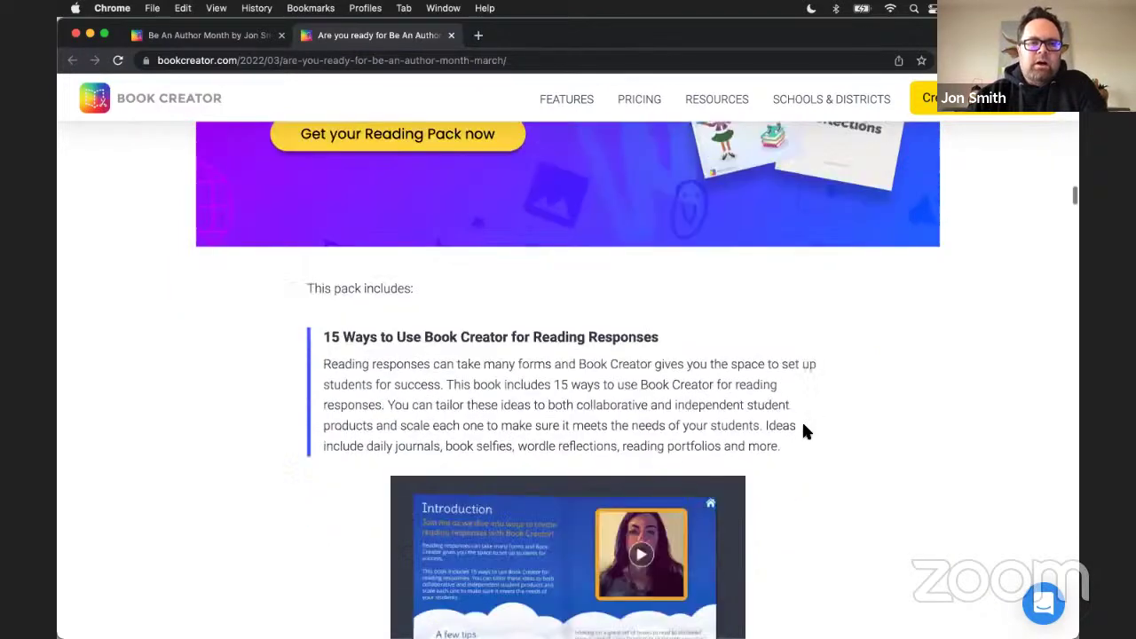
pyautogui.scroll(-3, 832, 420)
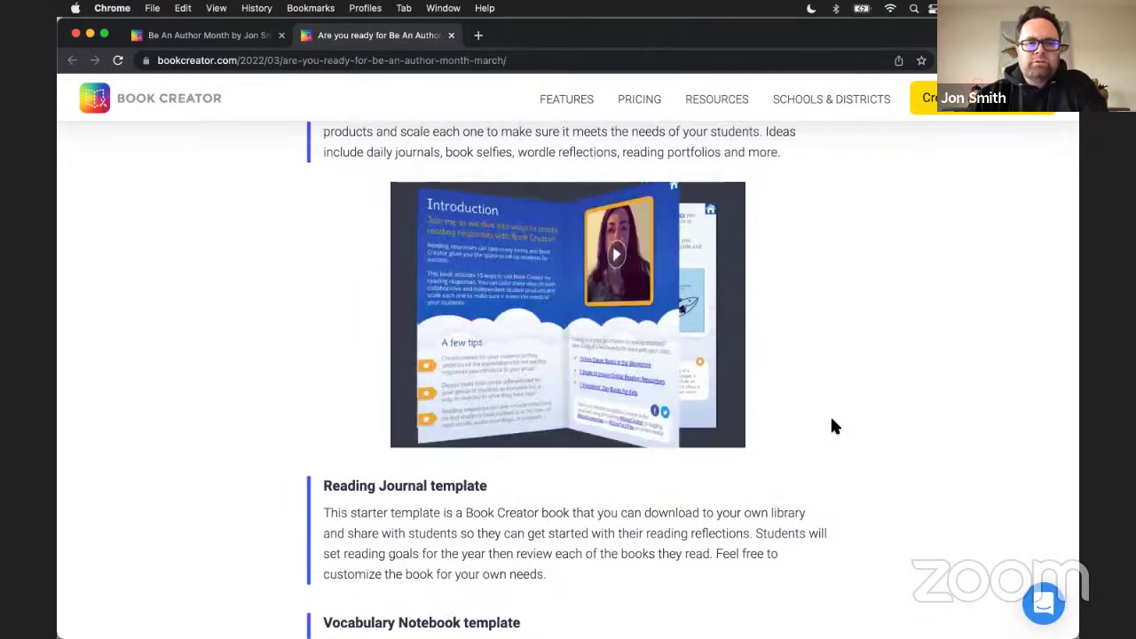
pyautogui.scroll(-5, 835, 426)
pyautogui.scroll(-5, 832, 426)
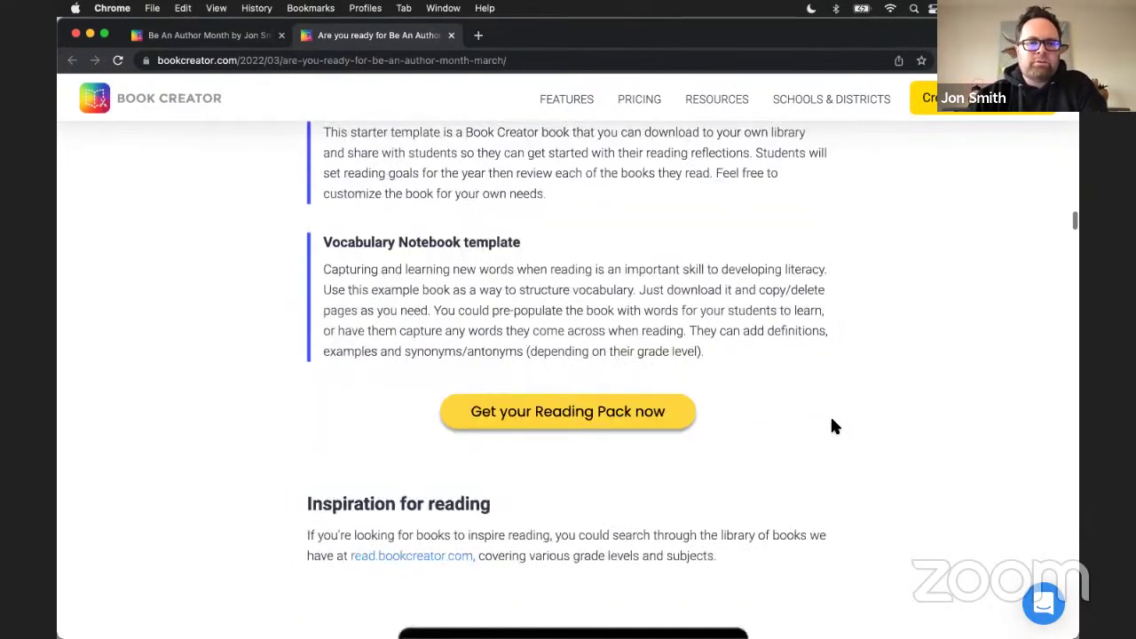
# Read the Inspiration for reading and Turn your students into authors sections, continuing to the World Book Day heading
pyautogui.scroll(-6, 832, 424)
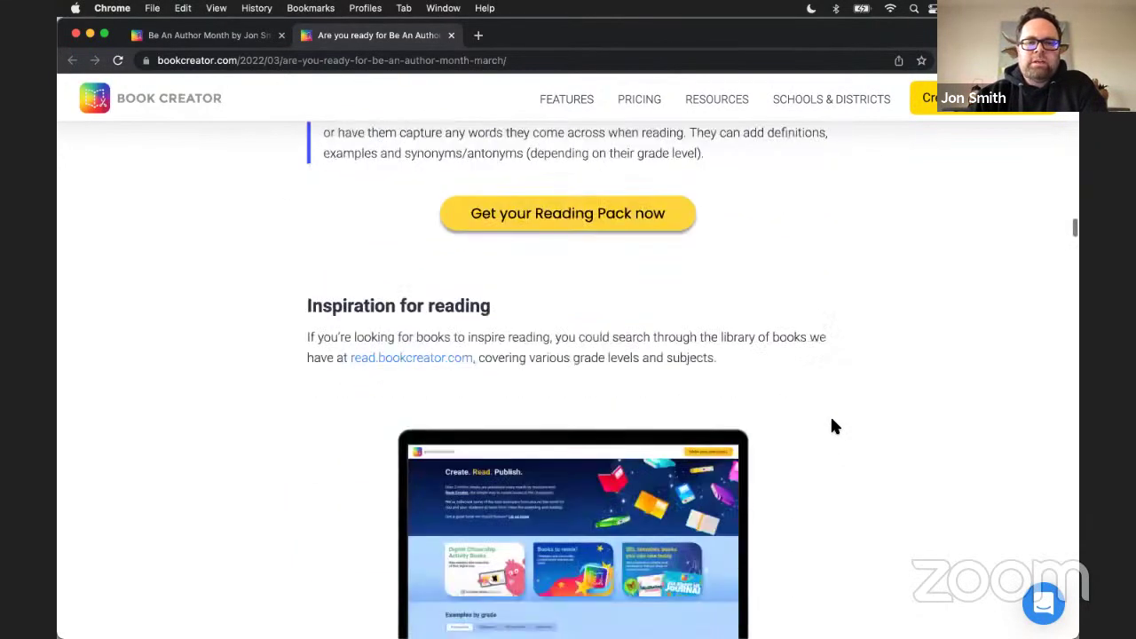
pyautogui.scroll(-3, 833, 426)
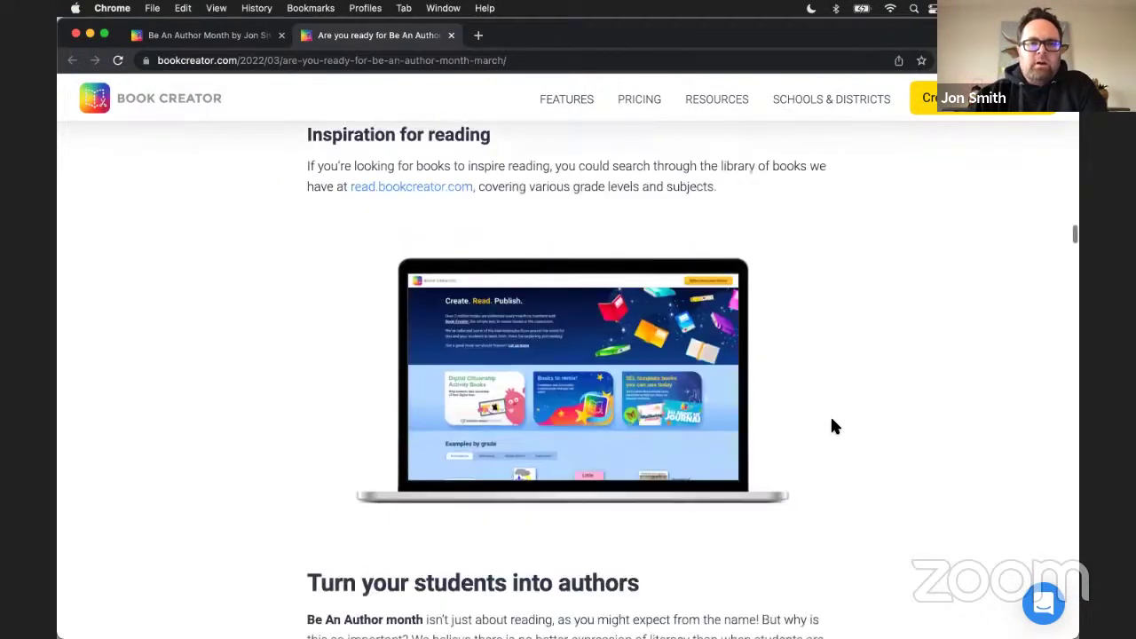
pyautogui.scroll(-5, 824, 332)
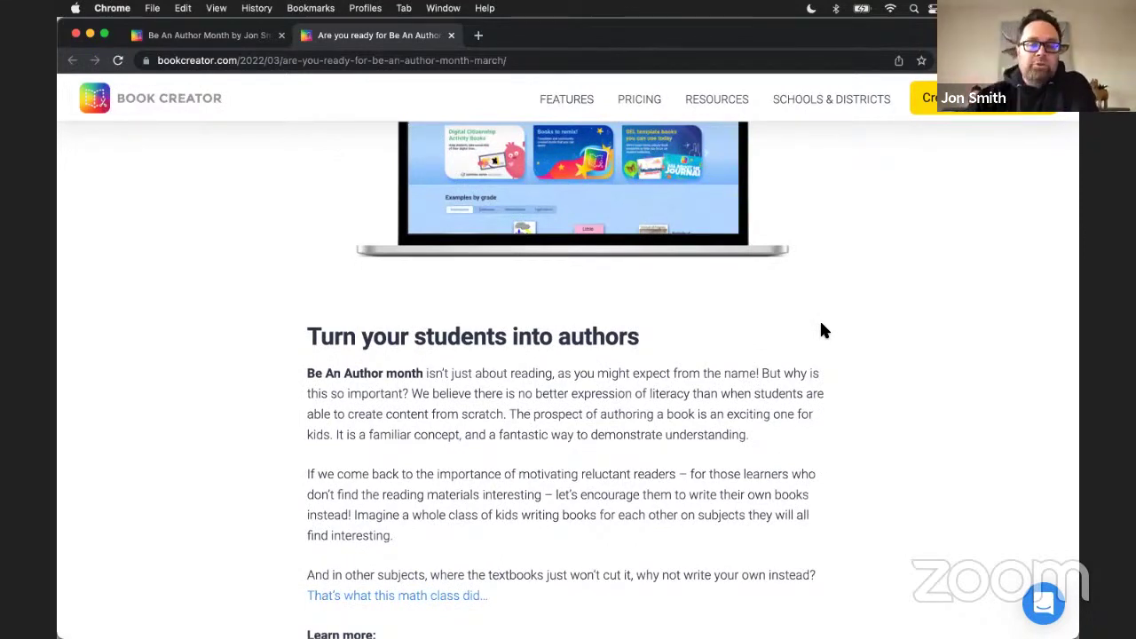
pyautogui.scroll(-3, 823, 331)
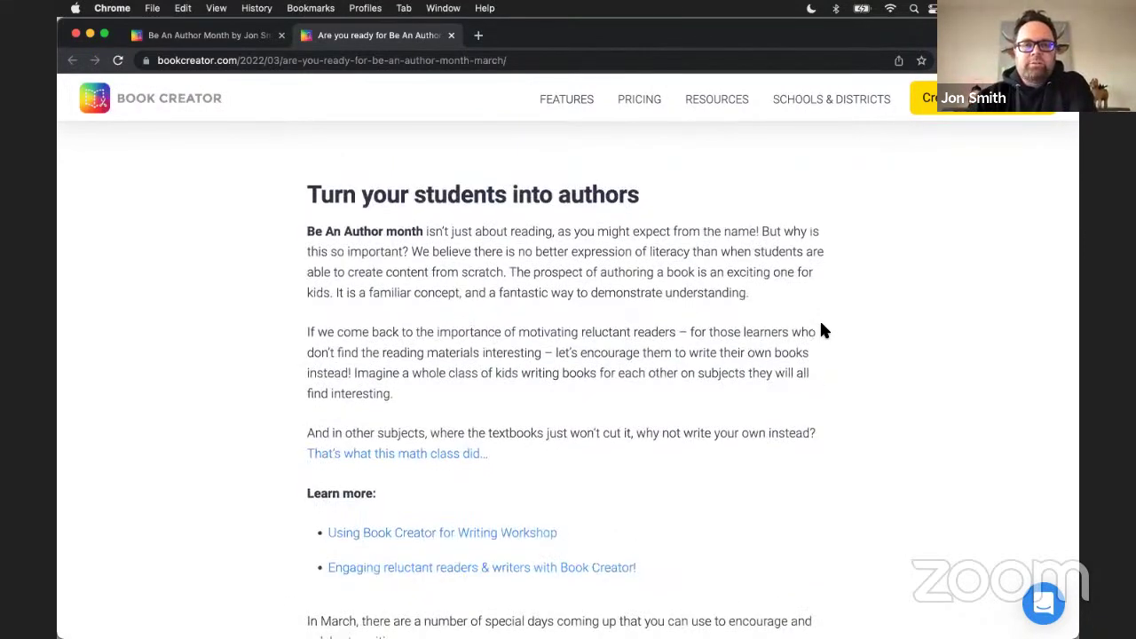
pyautogui.scroll(-4, 821, 330)
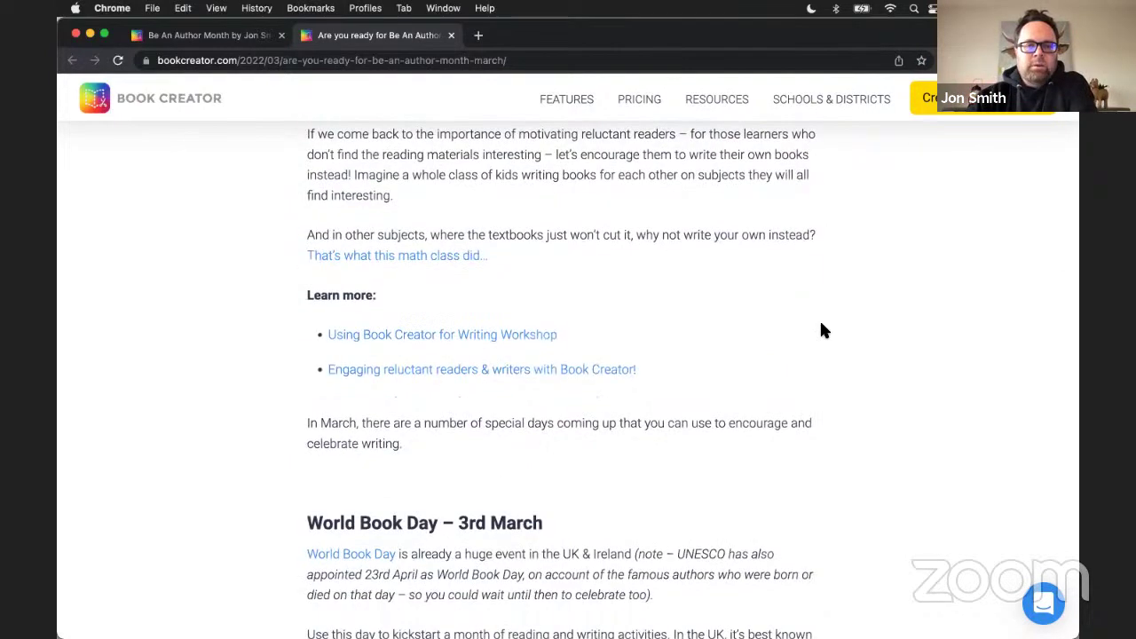
# Return to the Be An Author Month book and turn to the Major Themes and World Storytelling Day spread
pyautogui.click(153, 35)
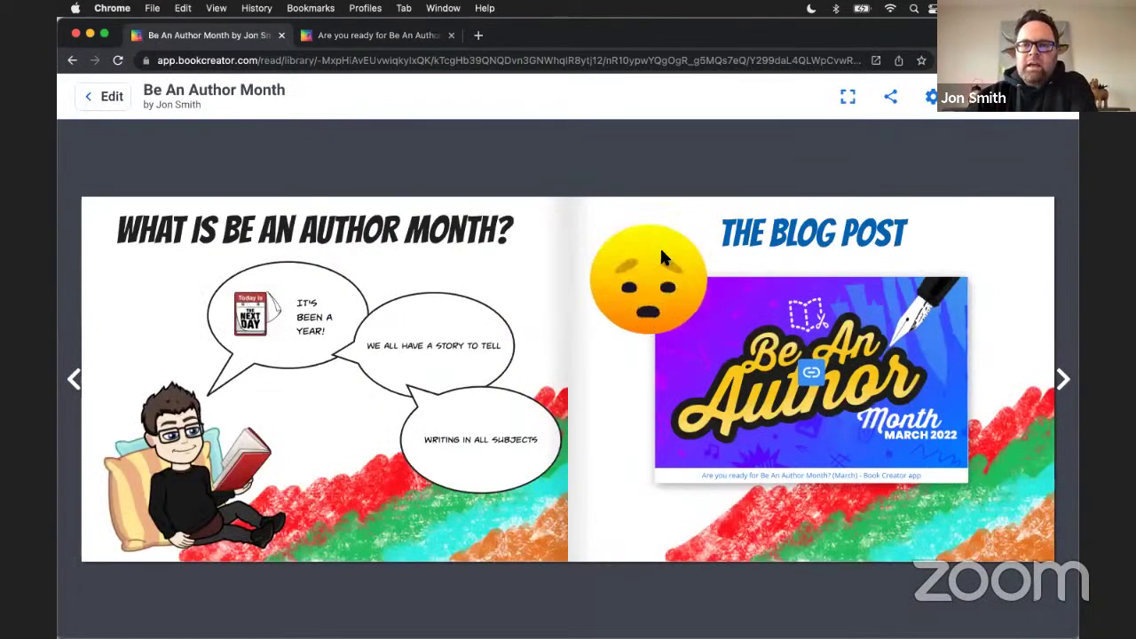
pyautogui.click(1044, 375)
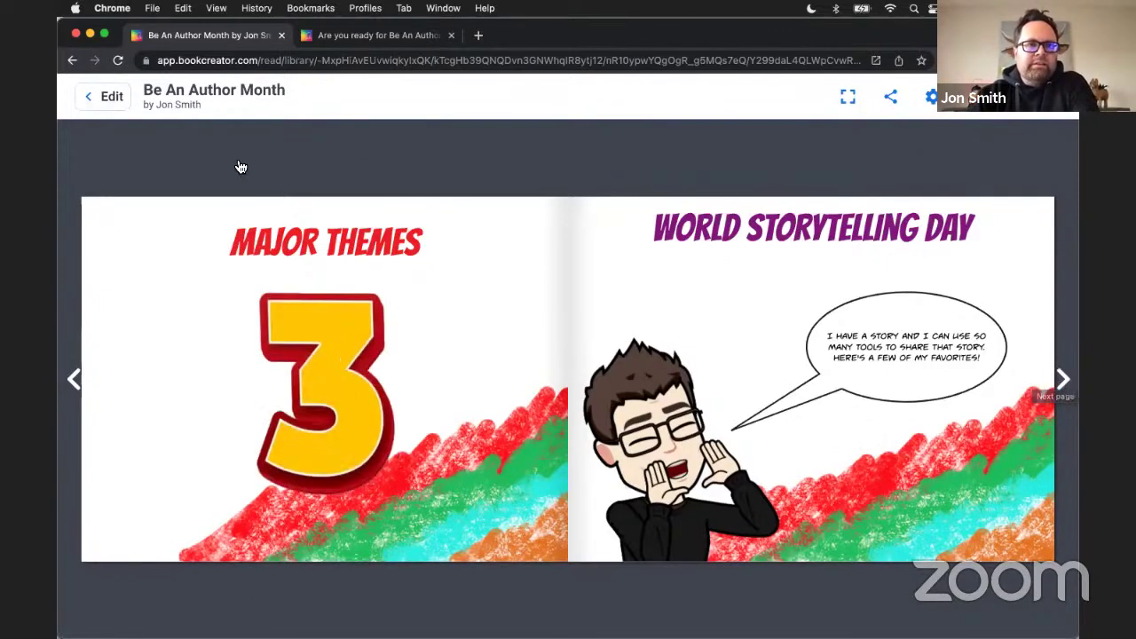
# Open the Be An Author Month book for editing and turn to page 12 with the magnifying-glass character
pyautogui.click(103, 96)
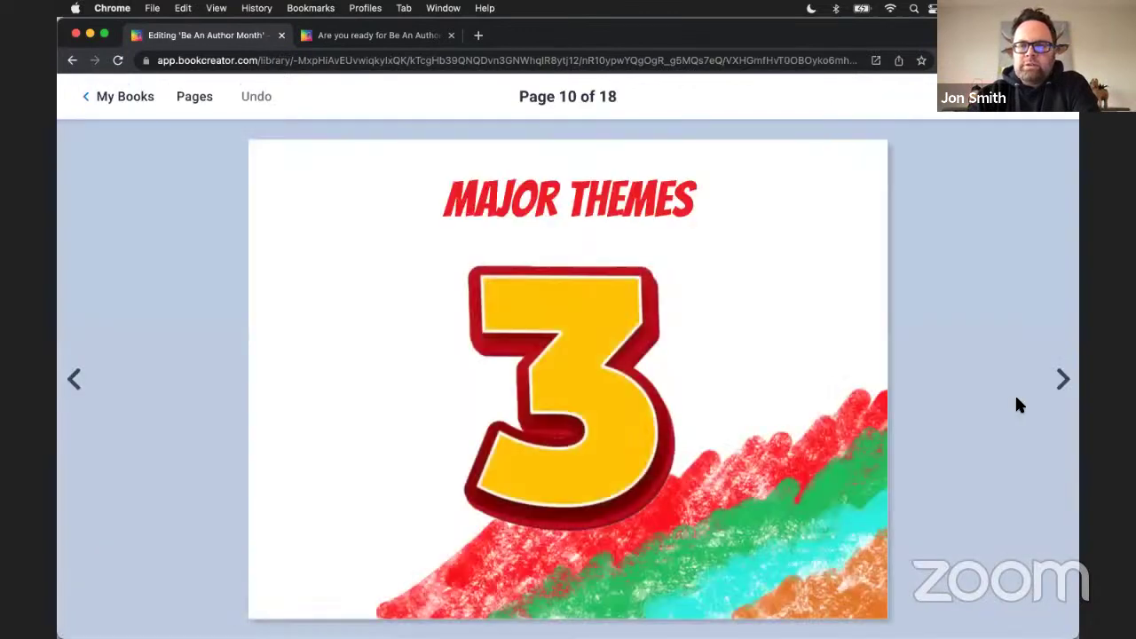
pyautogui.click(1065, 379)
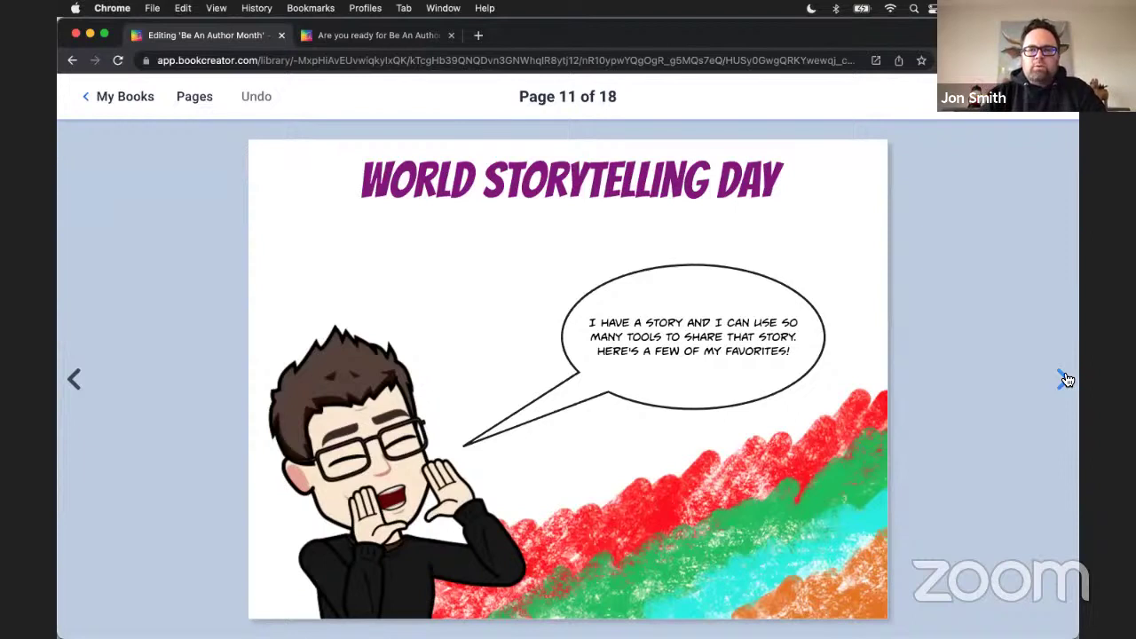
pyautogui.click(1064, 380)
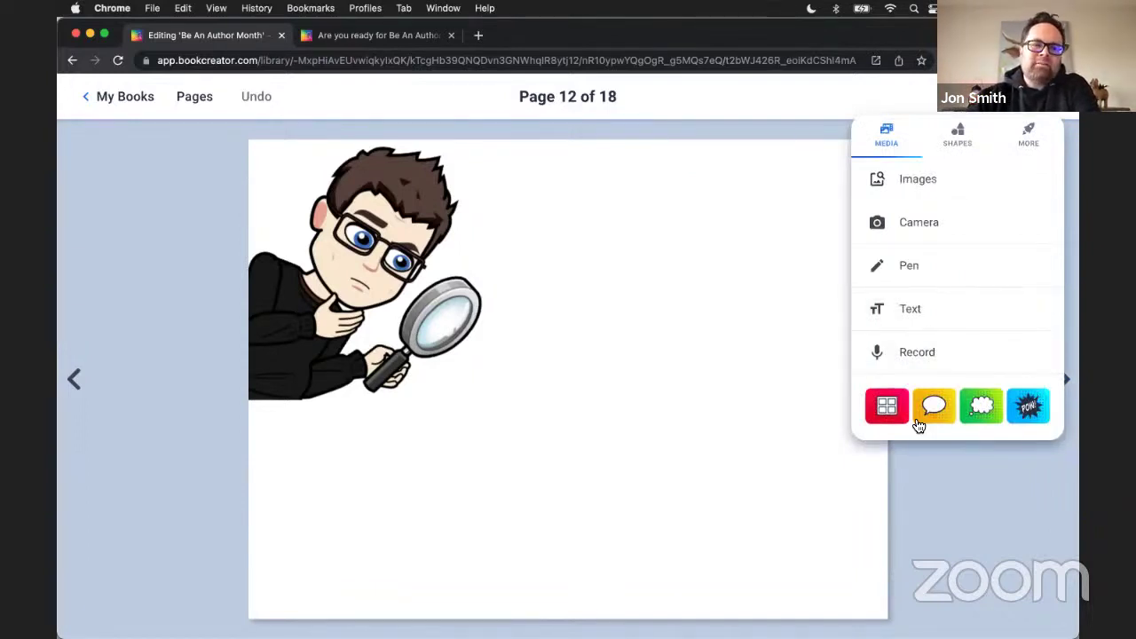
# Record a sound clip of about 10 seconds and place it on page 12
pyautogui.click(916, 353)
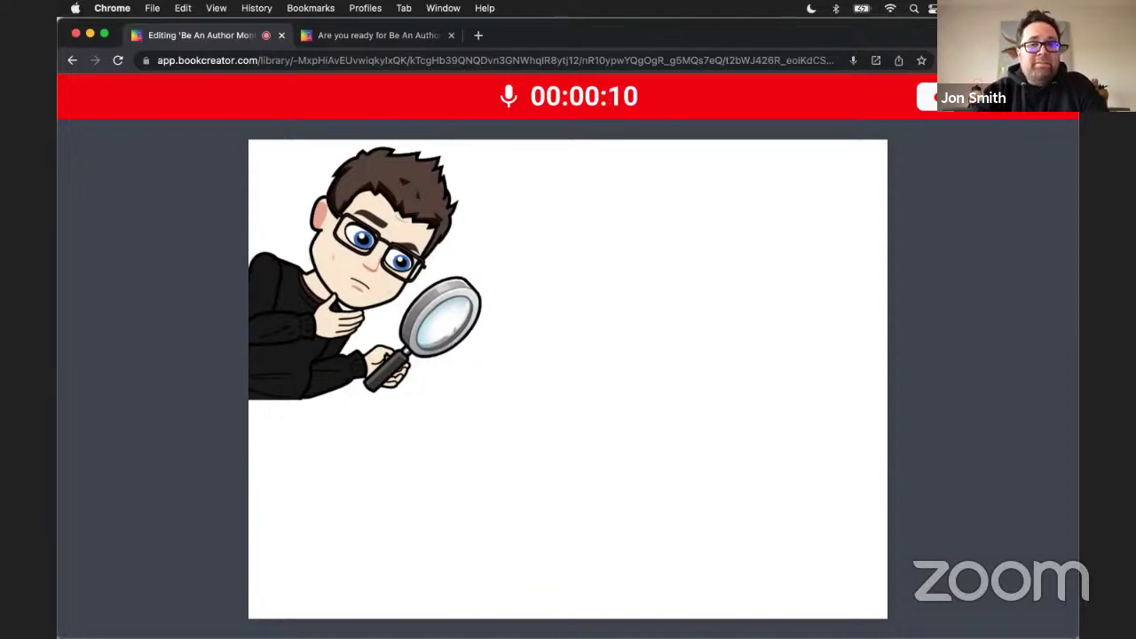
pyautogui.click(929, 98)
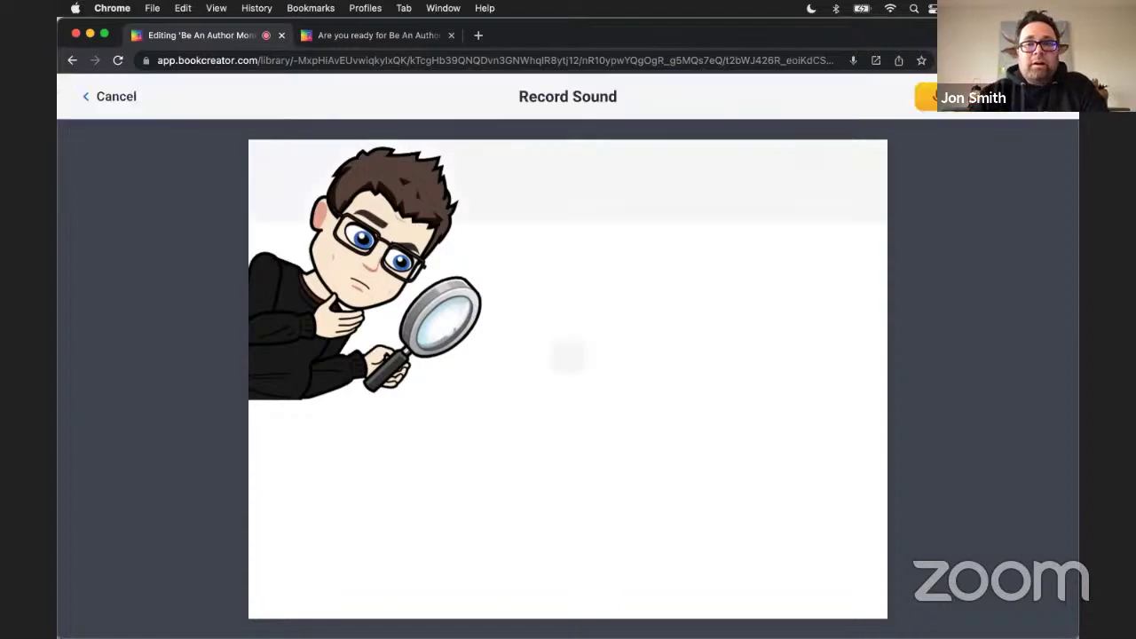
pyautogui.click(688, 414)
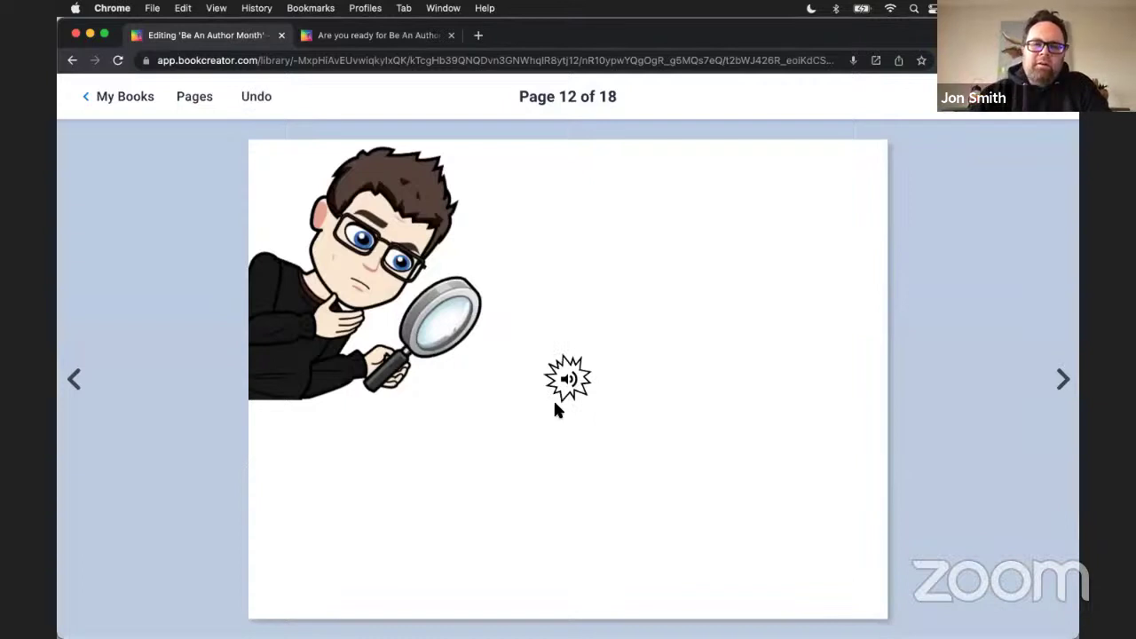
# Move the sound icon to the page's upper right corner and enlarge it to about a fifth of the page width
pyautogui.click(568, 379)
pyautogui.moveTo(568, 379); pyautogui.dragTo(720, 241)
pyautogui.click(929, 302)
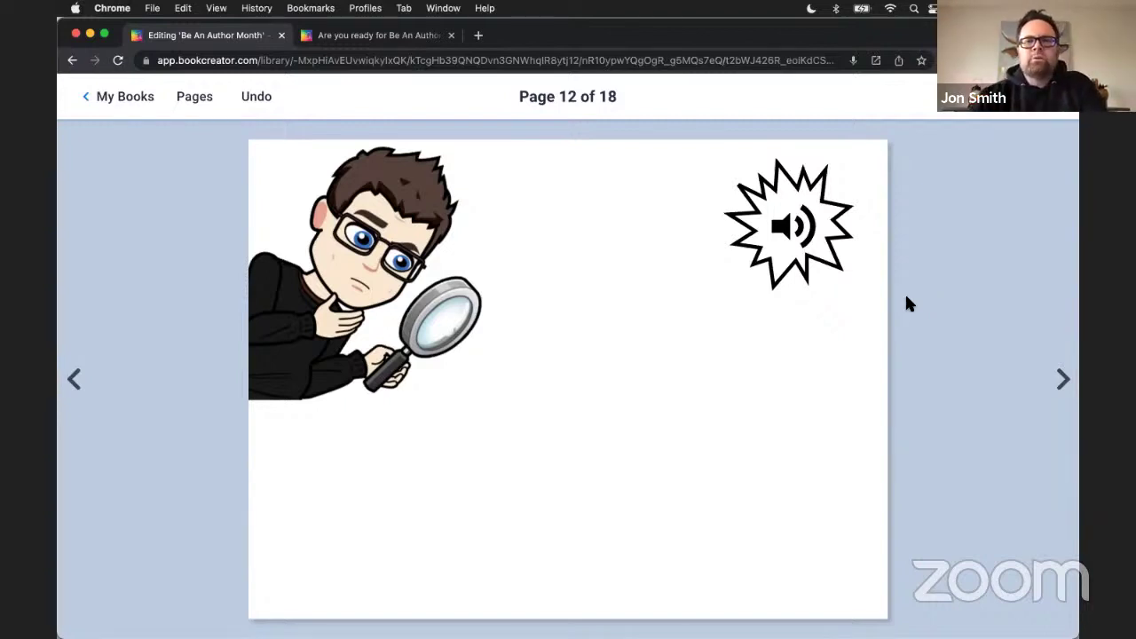
pyautogui.click(776, 283)
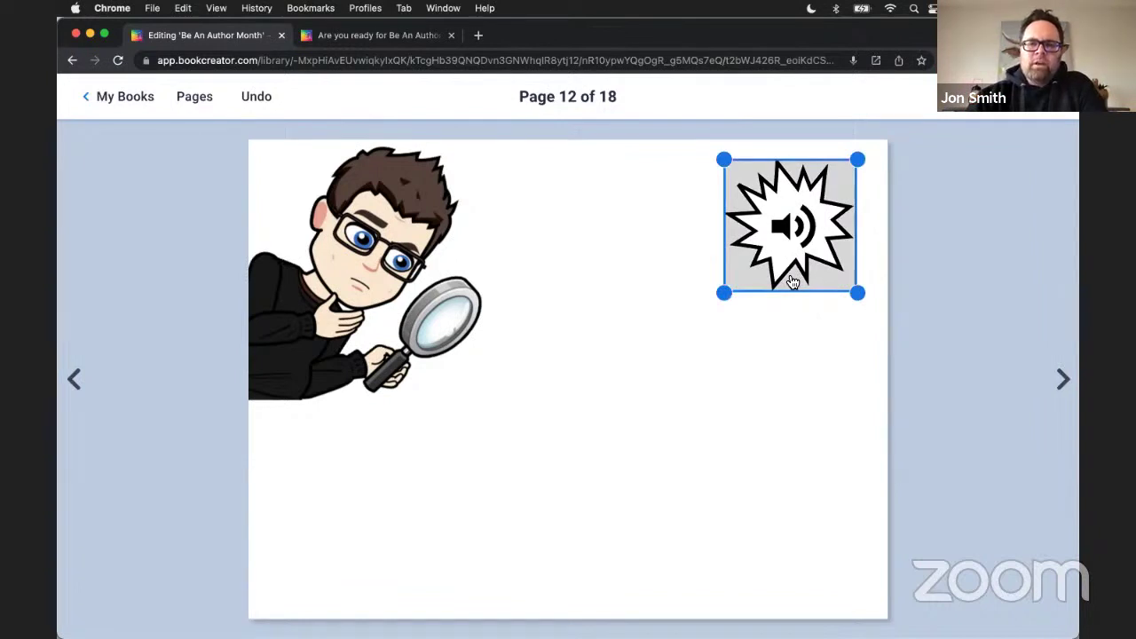
pyautogui.click(850, 423)
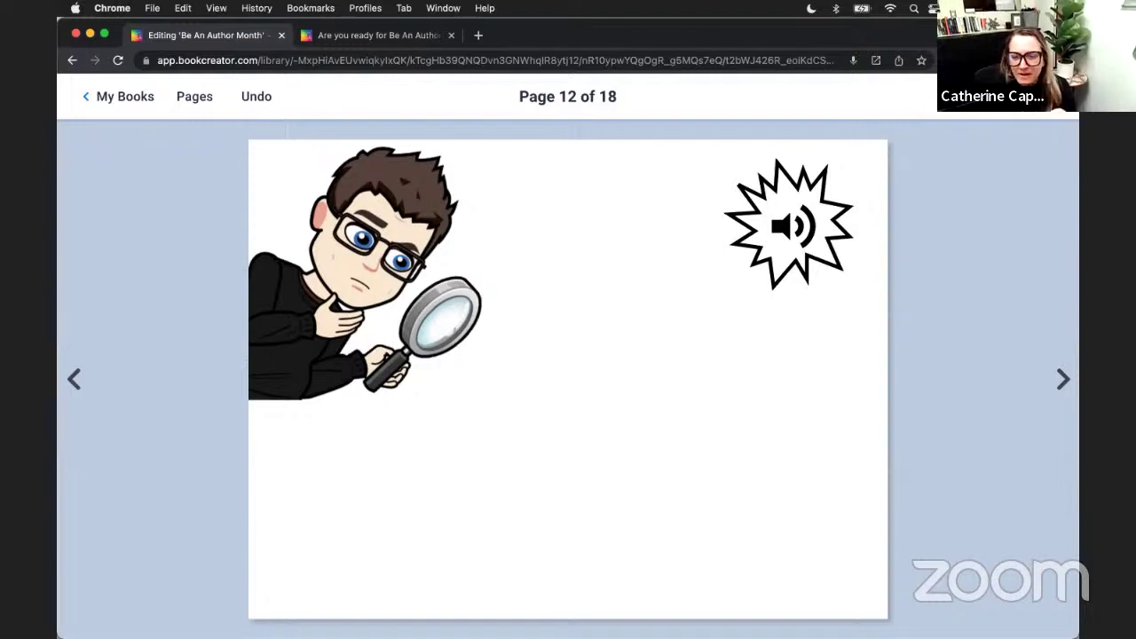
# Add a comic panel layout with two equal side-by-side panels to page 12
pyautogui.click(1003, 96)
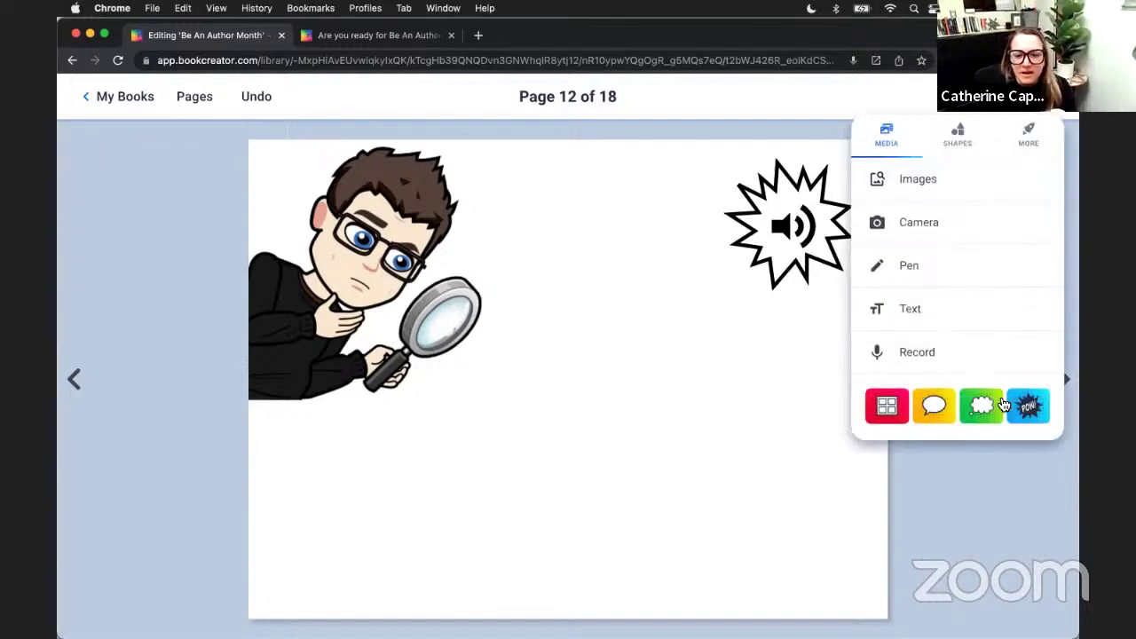
pyautogui.click(887, 405)
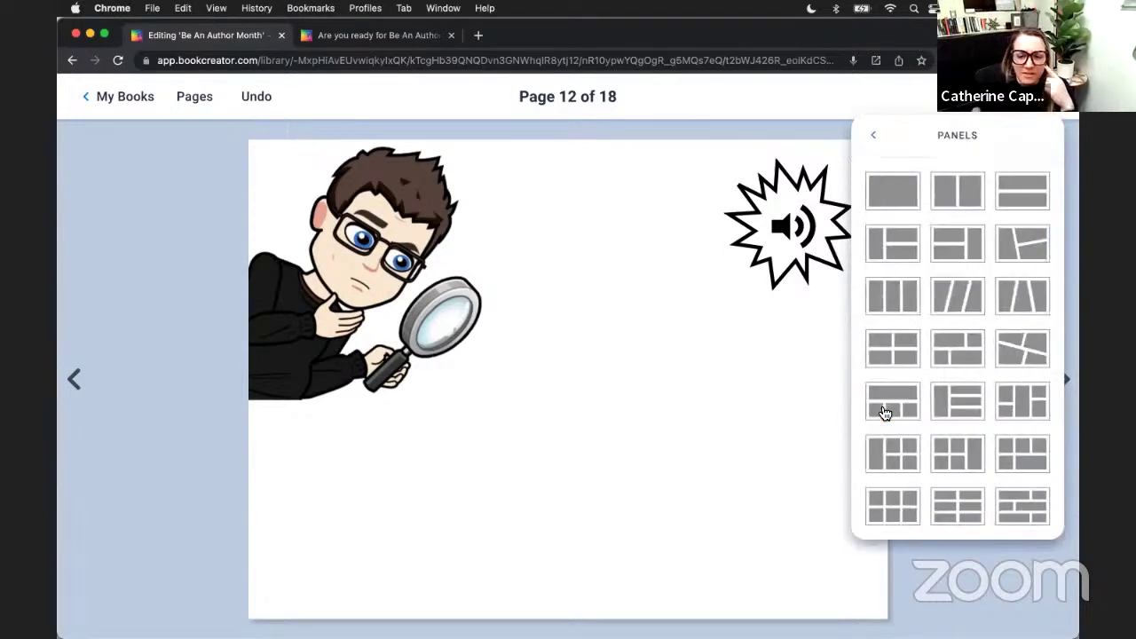
pyautogui.click(959, 198)
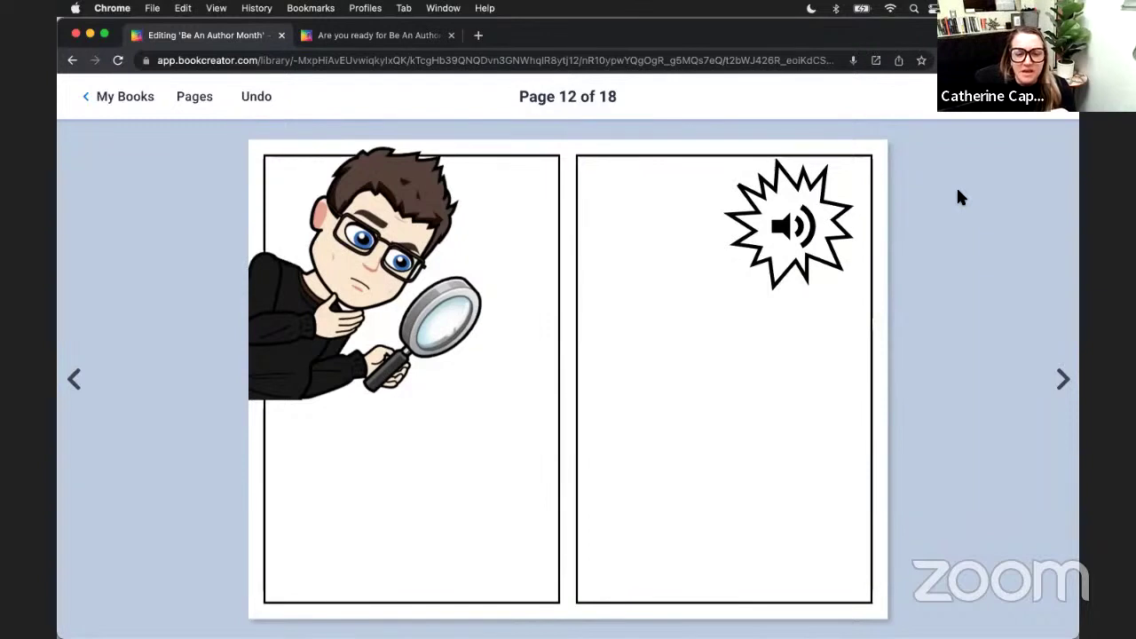
# Fill the right comic panel with the rear-view photo of a red car on a forest road, found by searching images for "car"
pyautogui.click(793, 489)
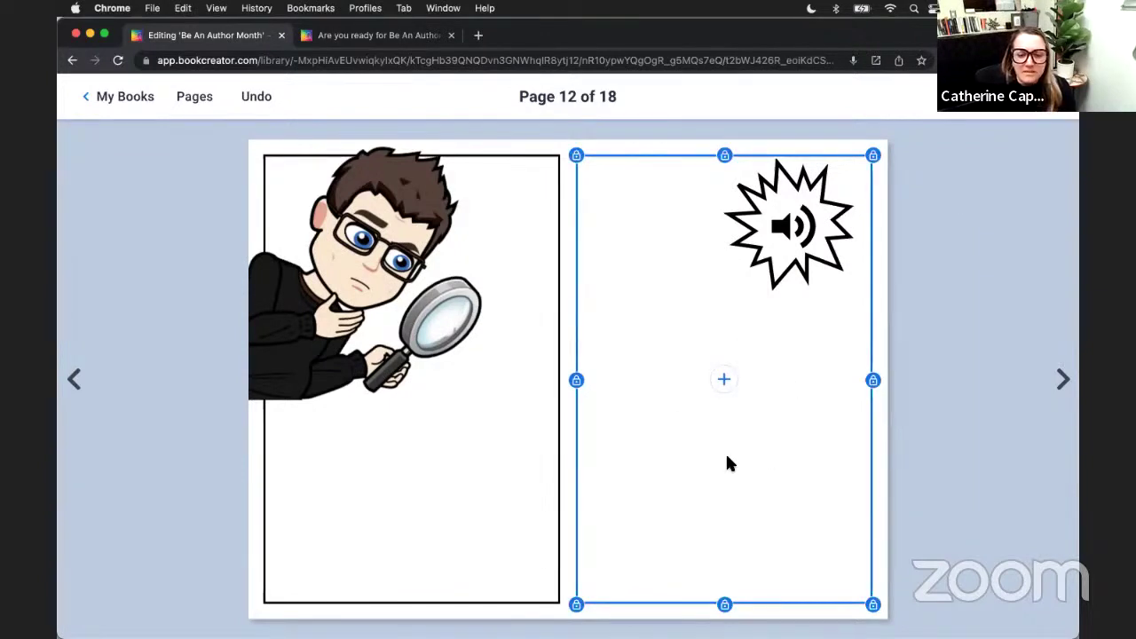
pyautogui.click(725, 380)
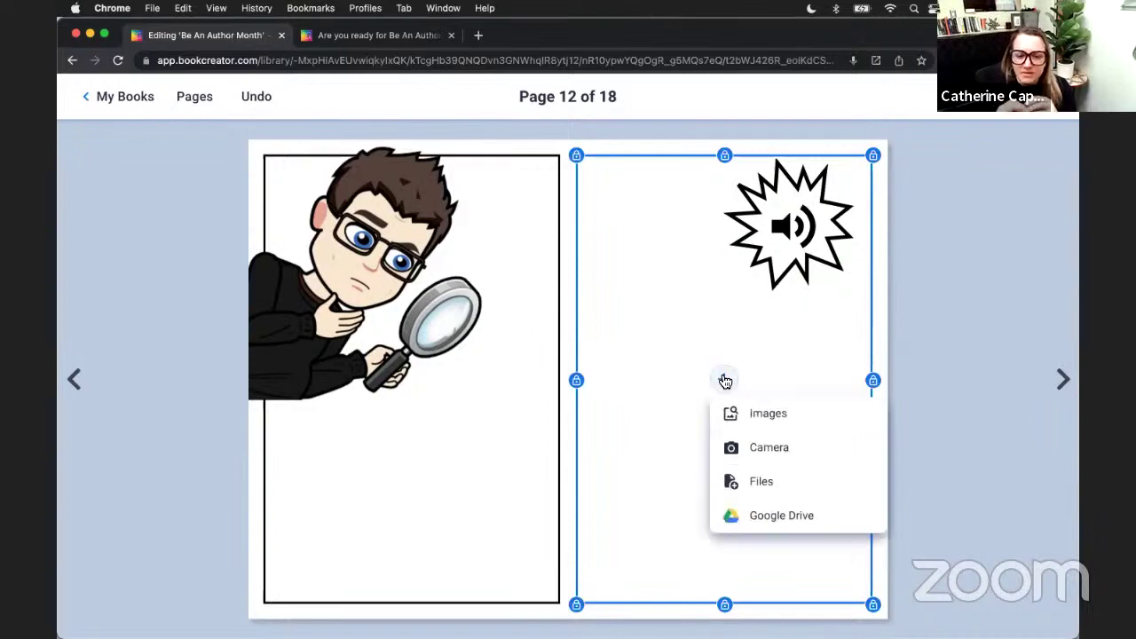
pyautogui.click(744, 416)
pyautogui.write('car')
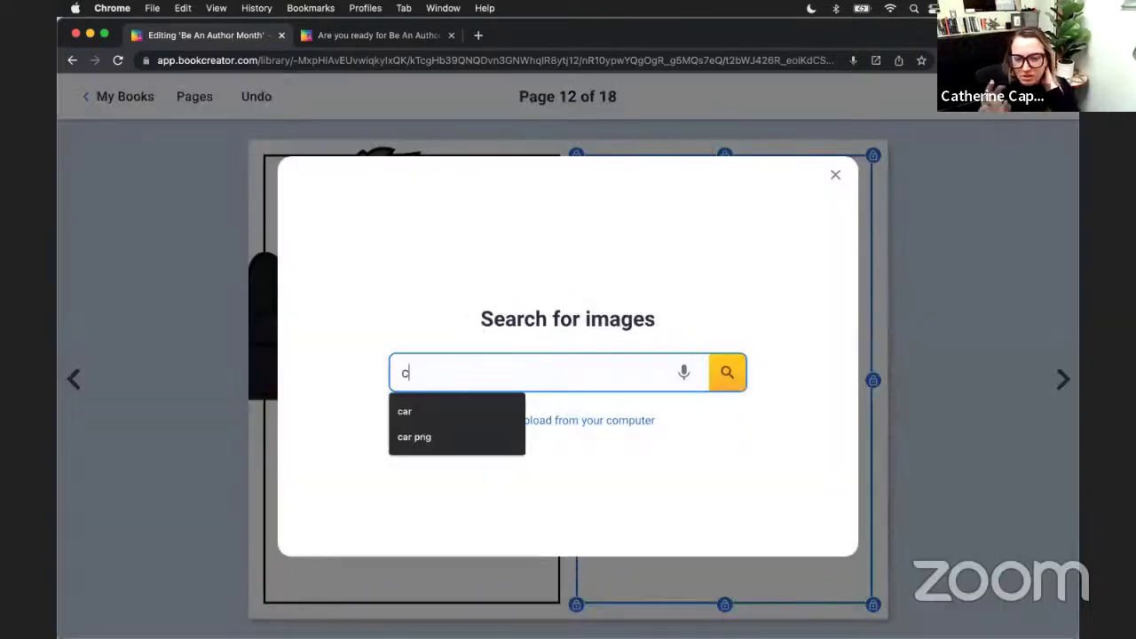
pyautogui.press('Return')
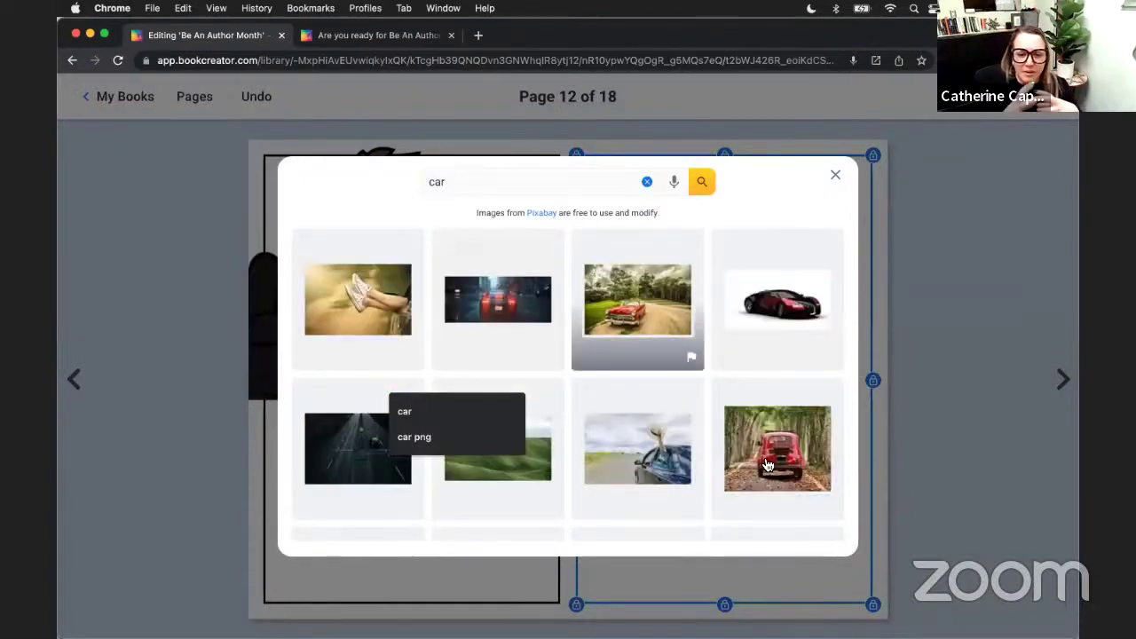
pyautogui.click(777, 448)
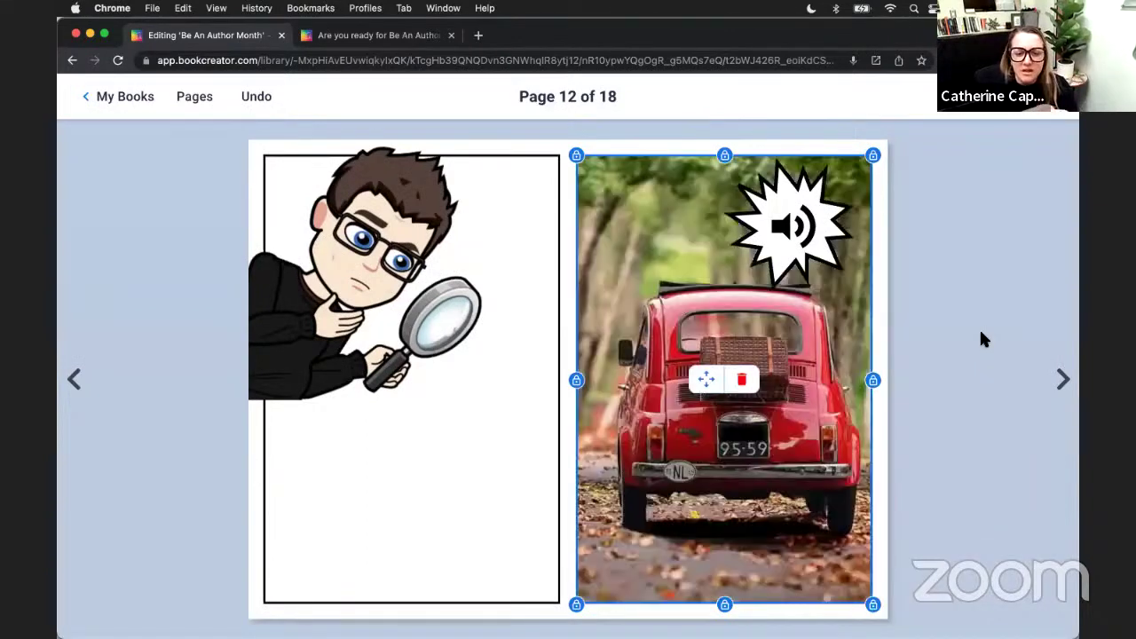
pyautogui.click(979, 328)
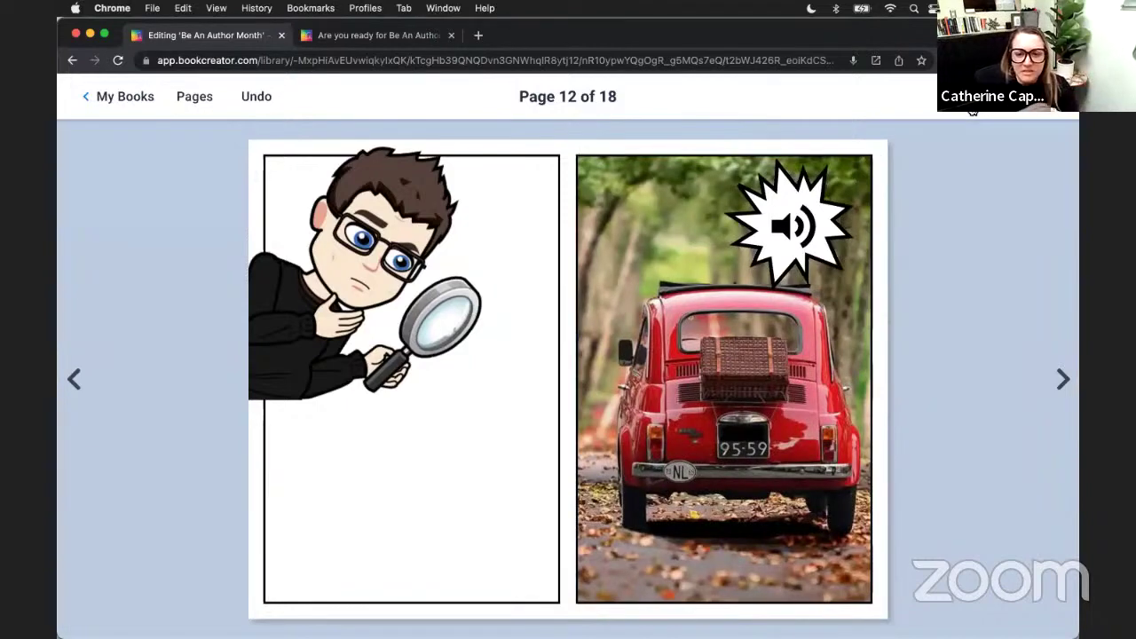
# Add a speech bubble low across the two panels and point its tail up at the red car's side mirror
pyautogui.click(973, 99)
pyautogui.click(935, 405)
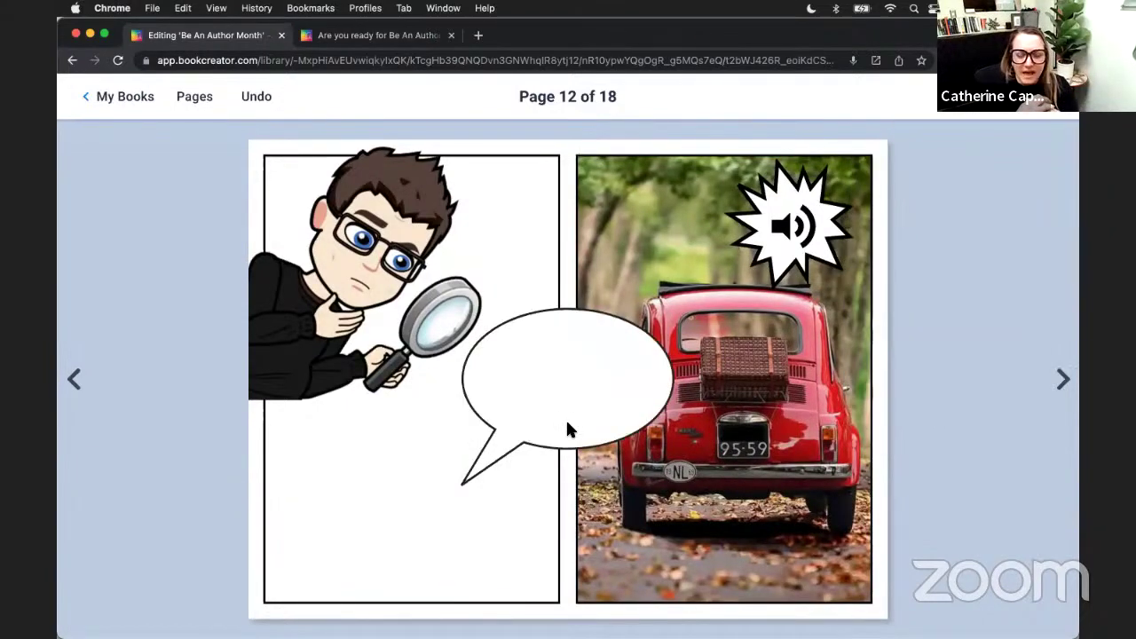
pyautogui.moveTo(564, 418); pyautogui.dragTo(540, 537)
pyautogui.moveTo(428, 591); pyautogui.dragTo(625, 365)
# Fill the speech bubble with the text "I can't drive.....55!"
pyautogui.click(545, 499)
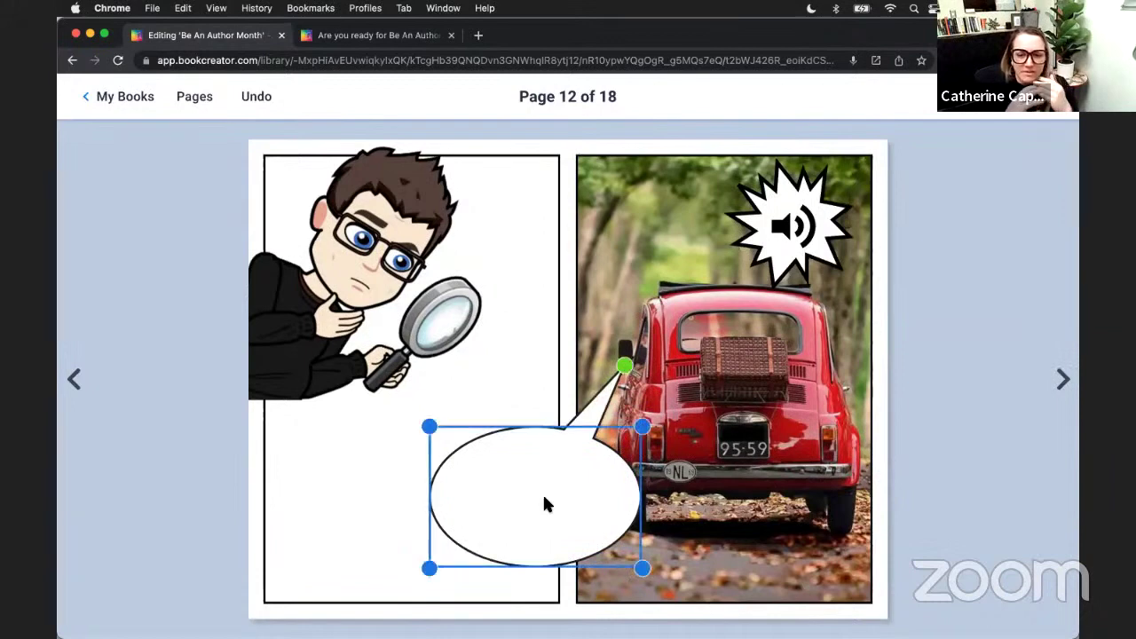
pyautogui.write("I can't drive.....s")
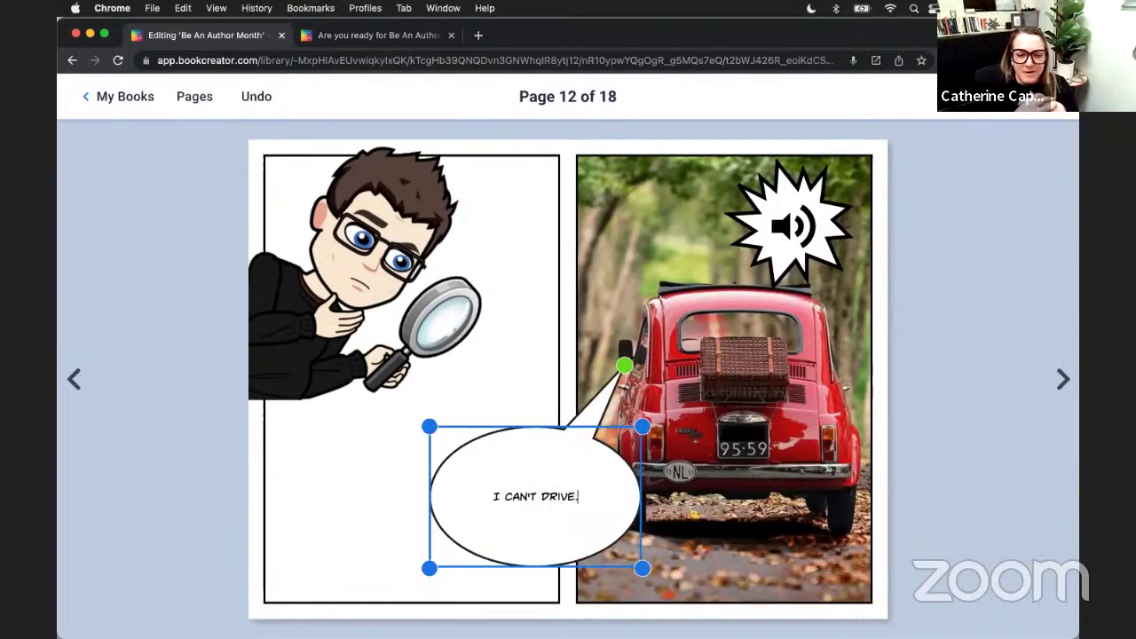
pyautogui.write('5!')
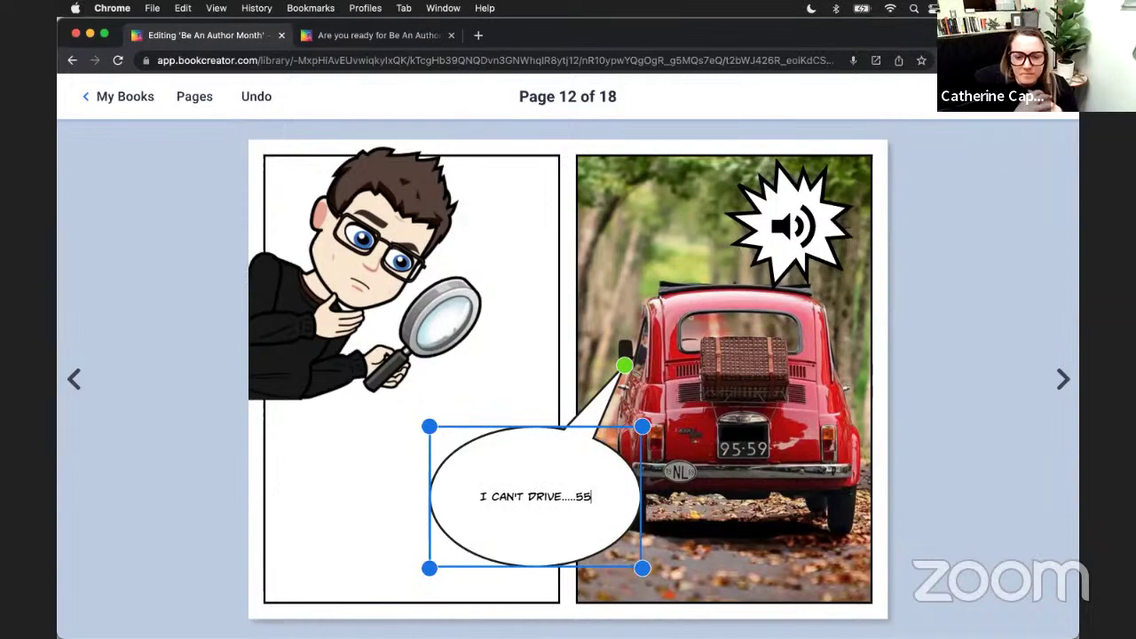
pyautogui.click(963, 392)
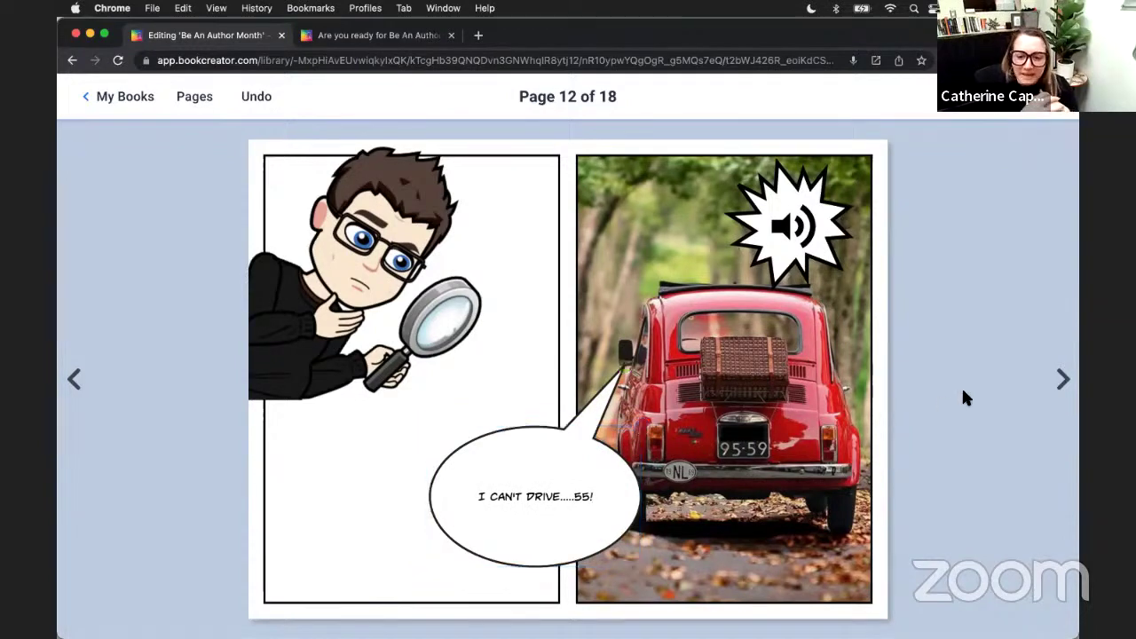
# Return to the Be An Author Month! library and start a new book from the ready-made templates
pyautogui.click(125, 100)
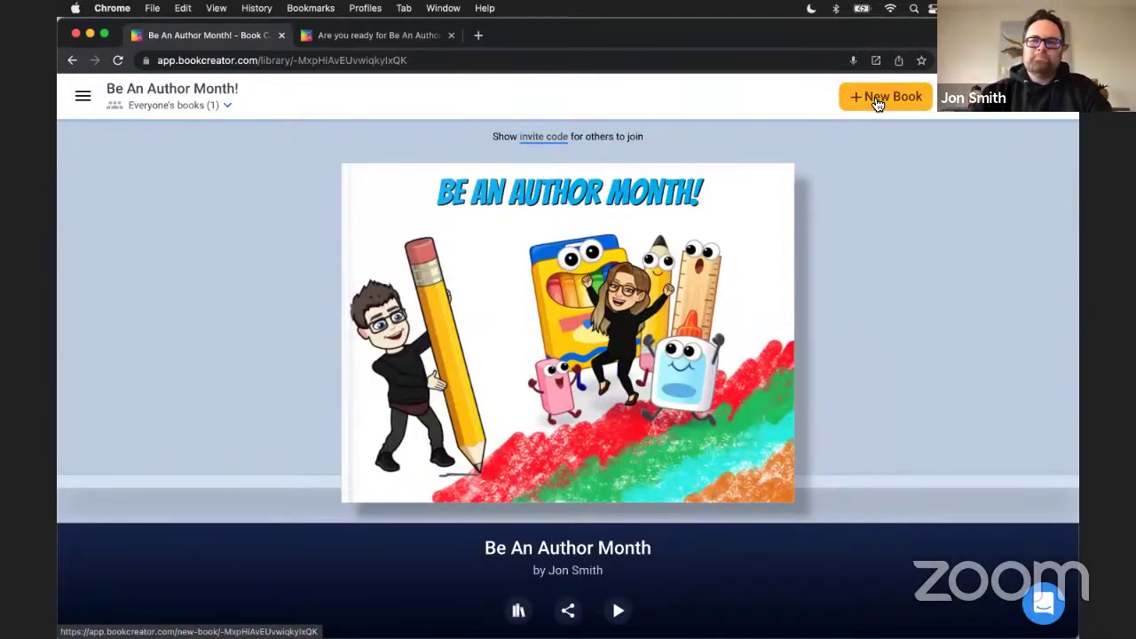
pyautogui.click(878, 99)
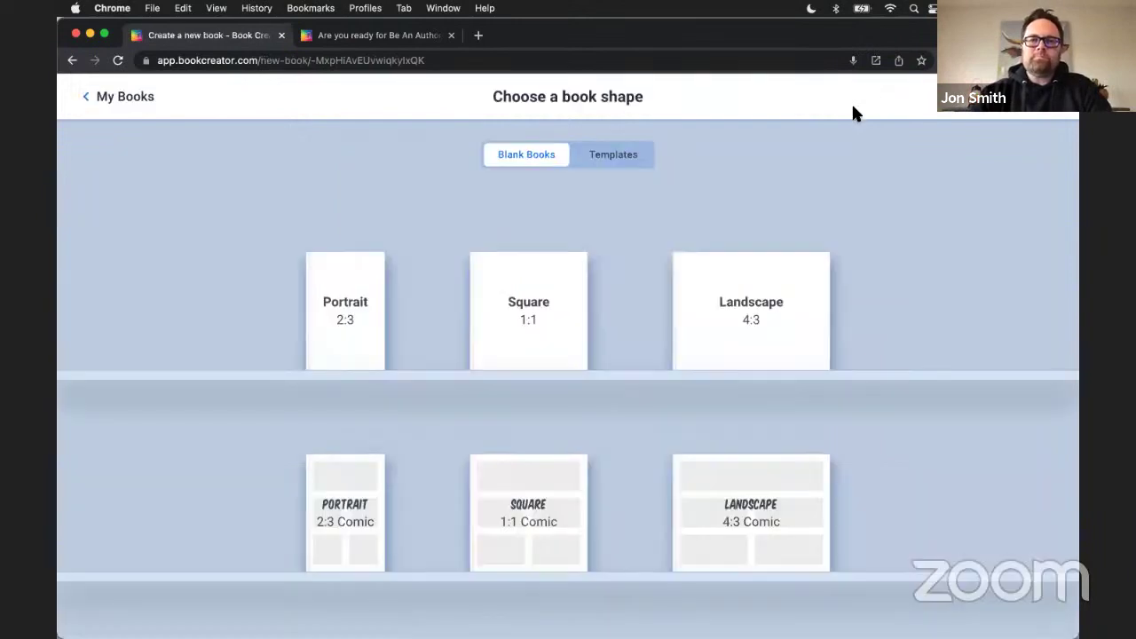
pyautogui.click(614, 167)
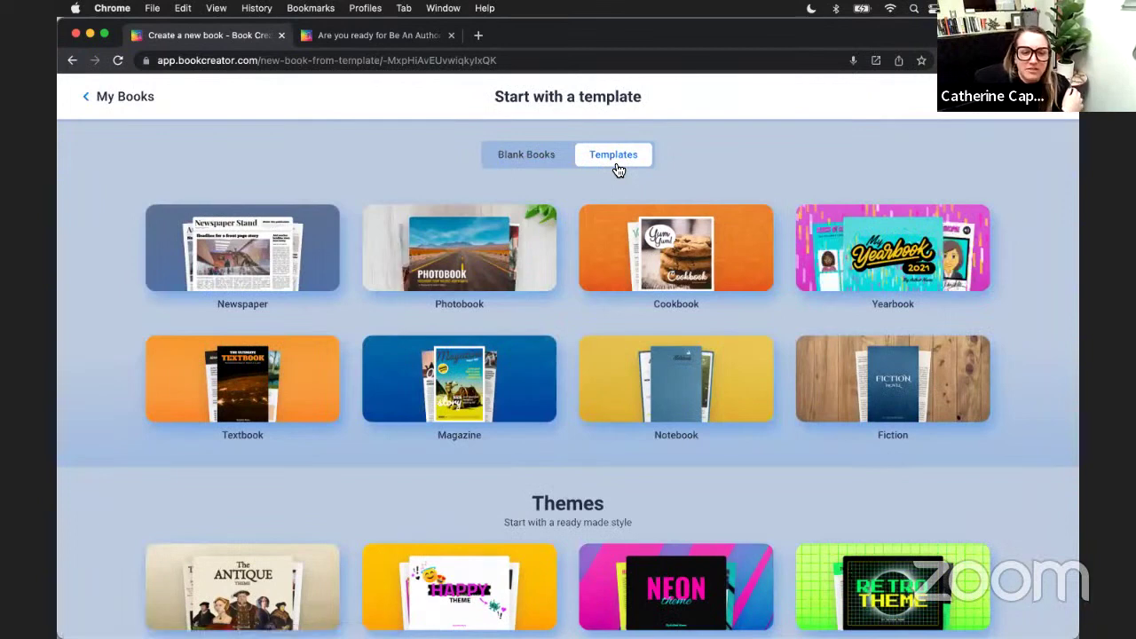
# Look through the book templates and the ready-made style themes, down to Mono and Blanca
pyautogui.scroll(-2, 958, 319)
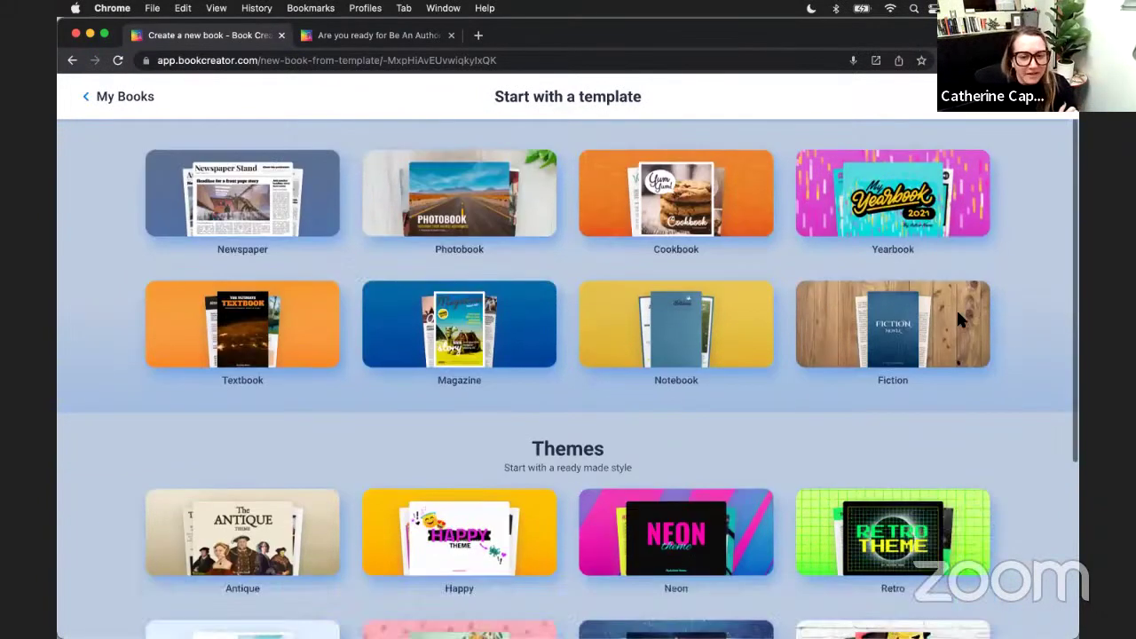
pyautogui.scroll(-3, 957, 313)
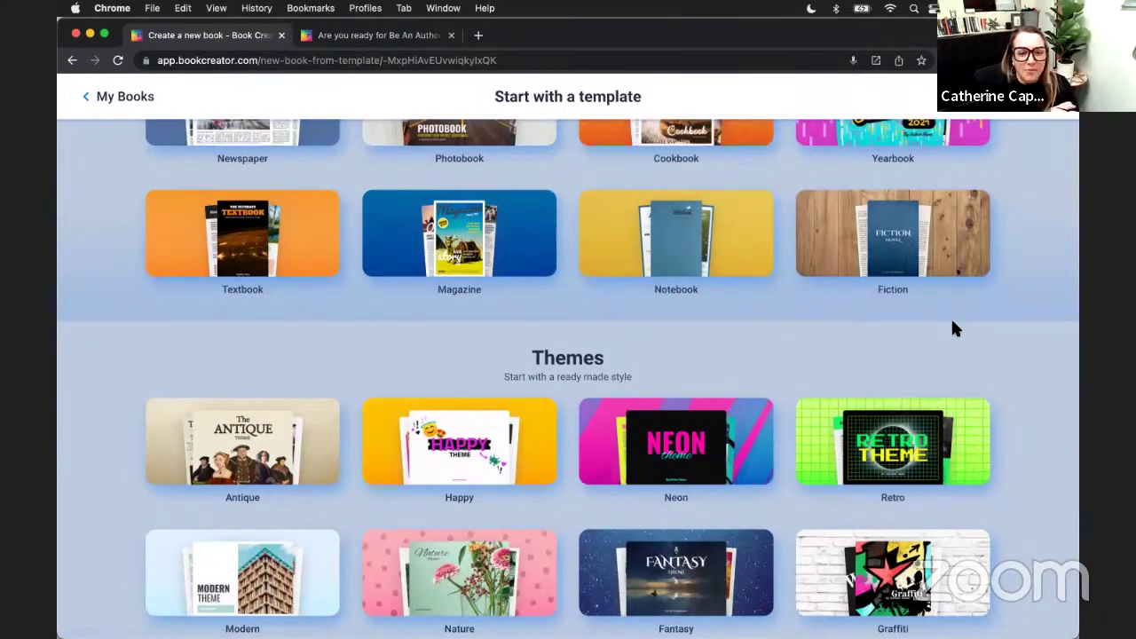
pyautogui.scroll(2, 952, 329)
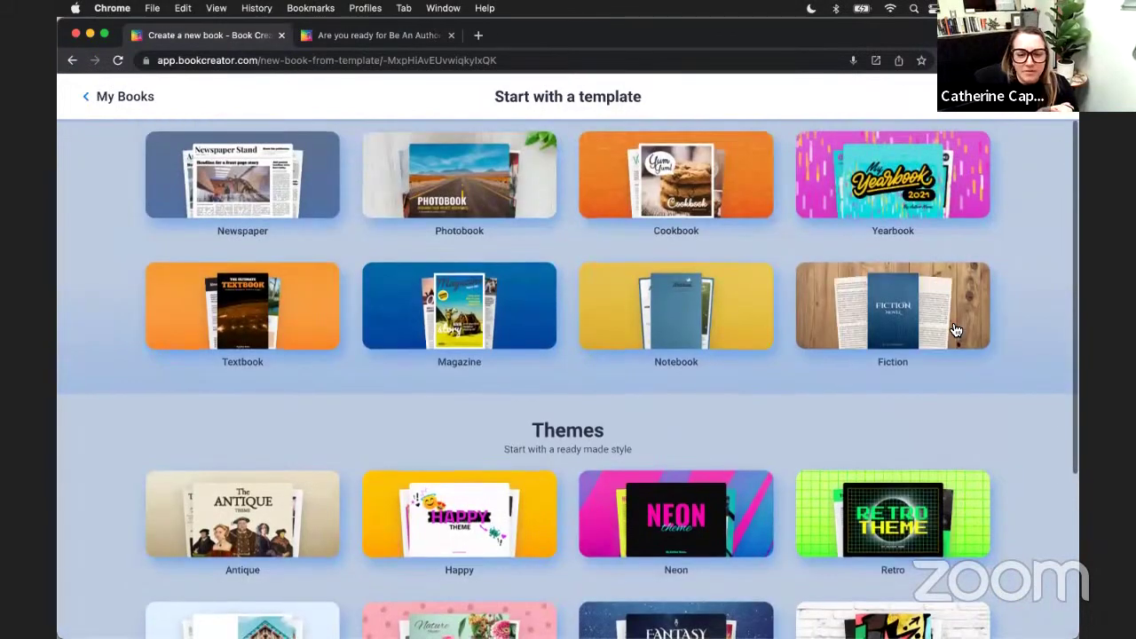
pyautogui.scroll(-3, 883, 342)
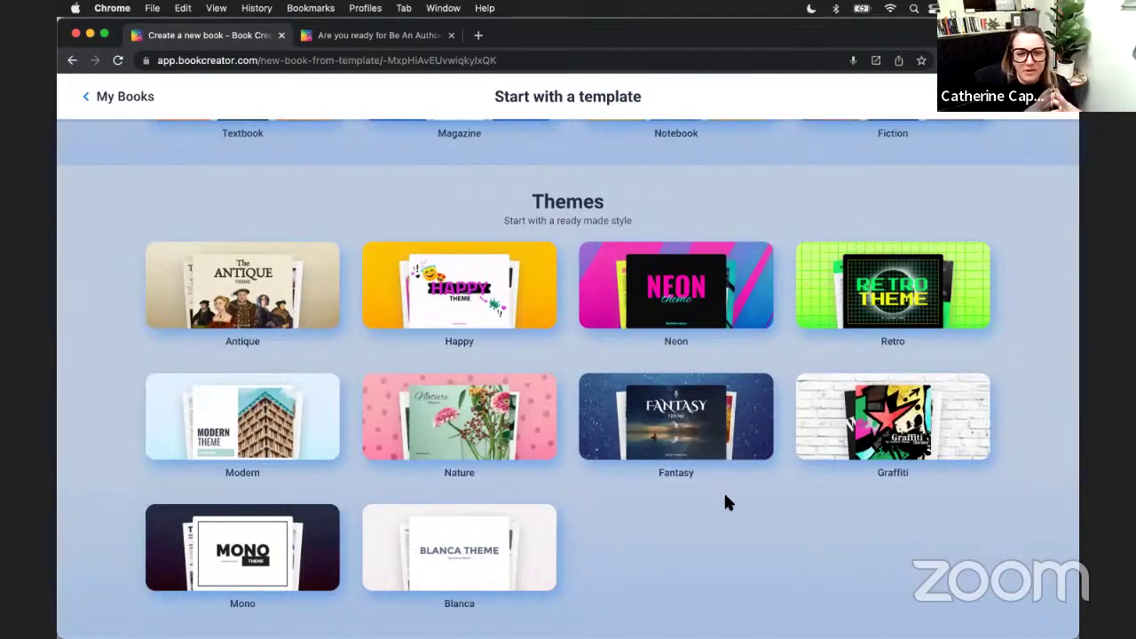
pyautogui.scroll(1, 725, 504)
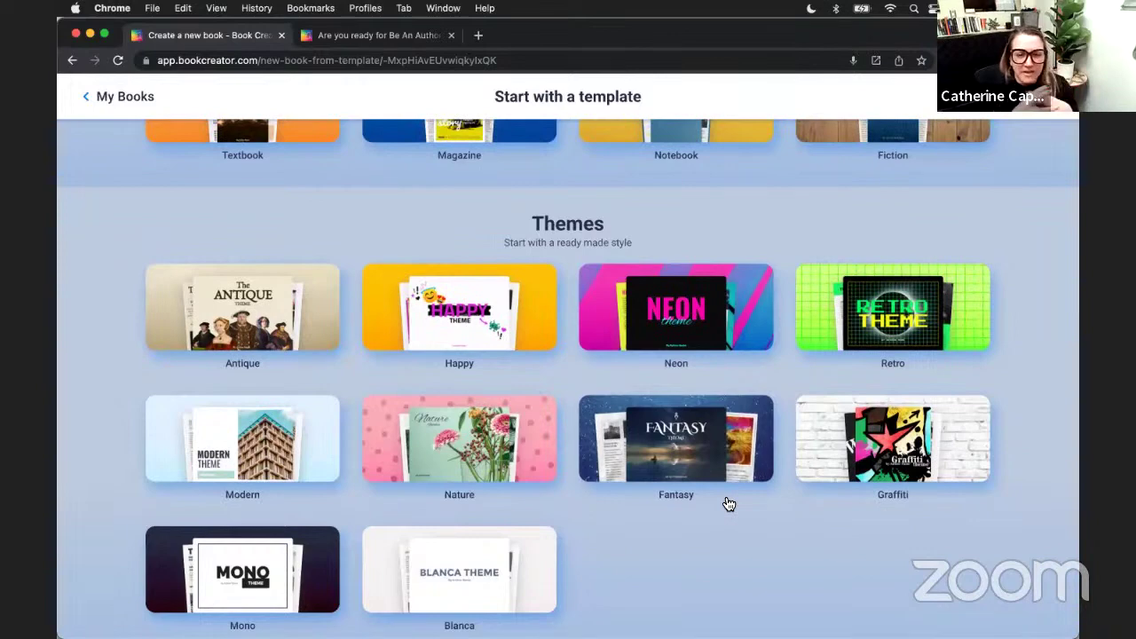
pyautogui.scroll(5, 725, 504)
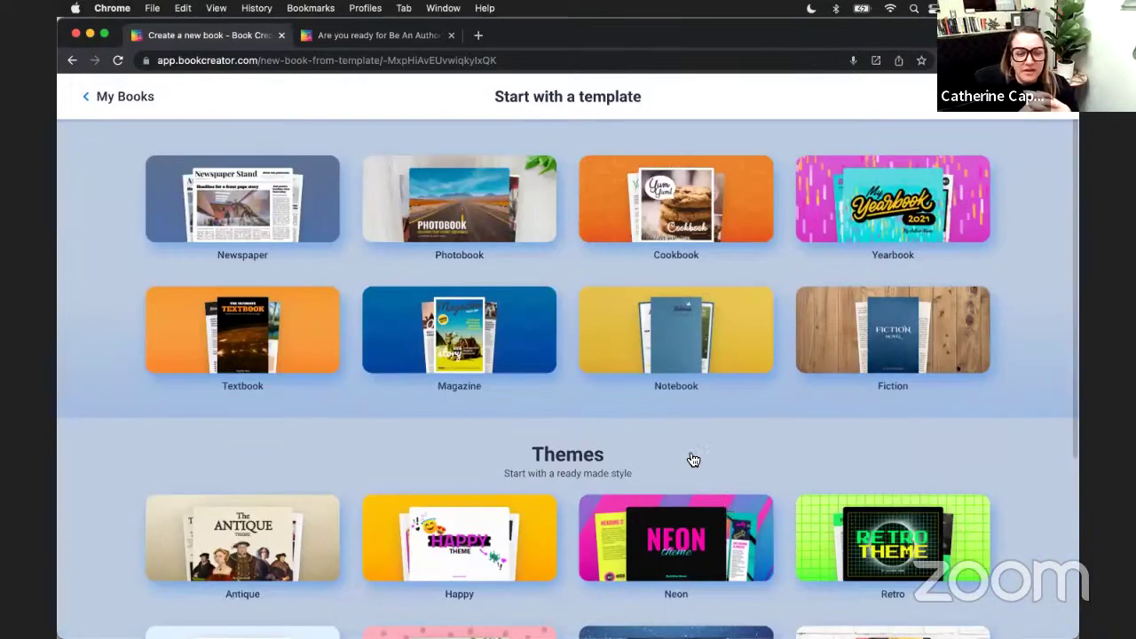
# Create a new book from the Magazine template and page through it to pages 4 and 5
pyautogui.click(483, 233)
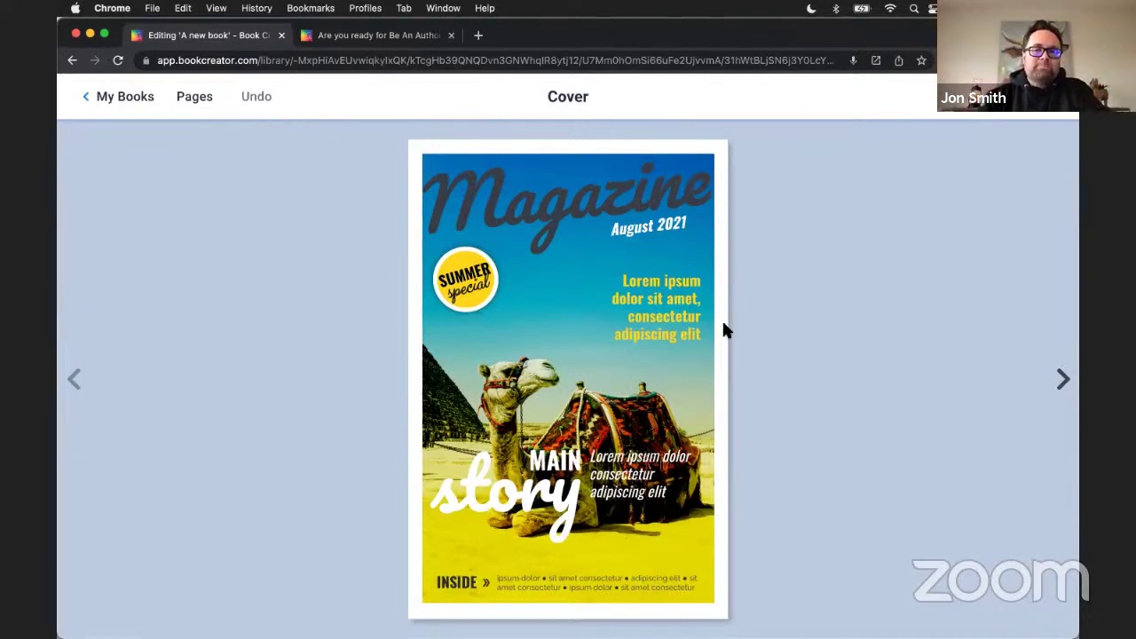
pyautogui.click(1063, 379)
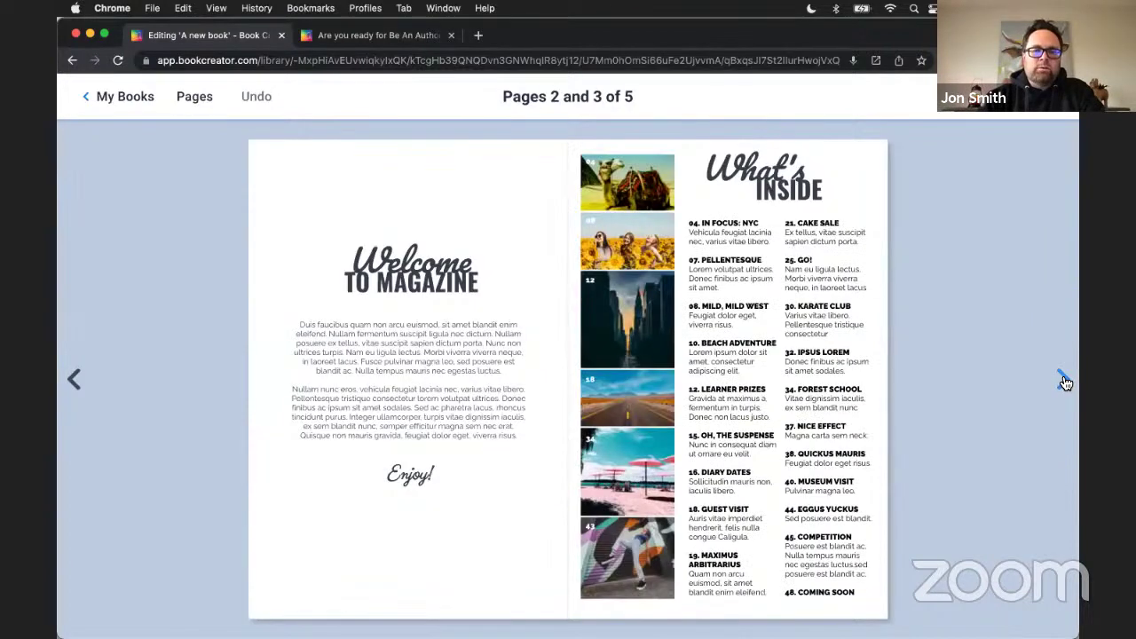
pyautogui.click(1064, 381)
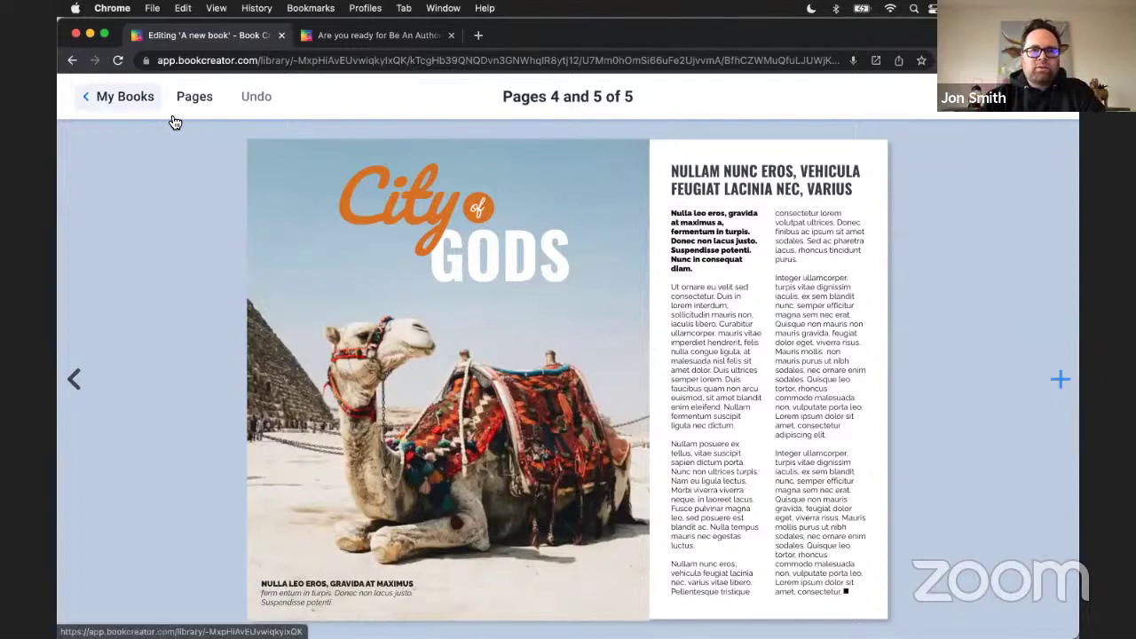
# Return to the library, reopen the Be An Author Month book and go to its World Storytelling Day page
pyautogui.click(130, 99)
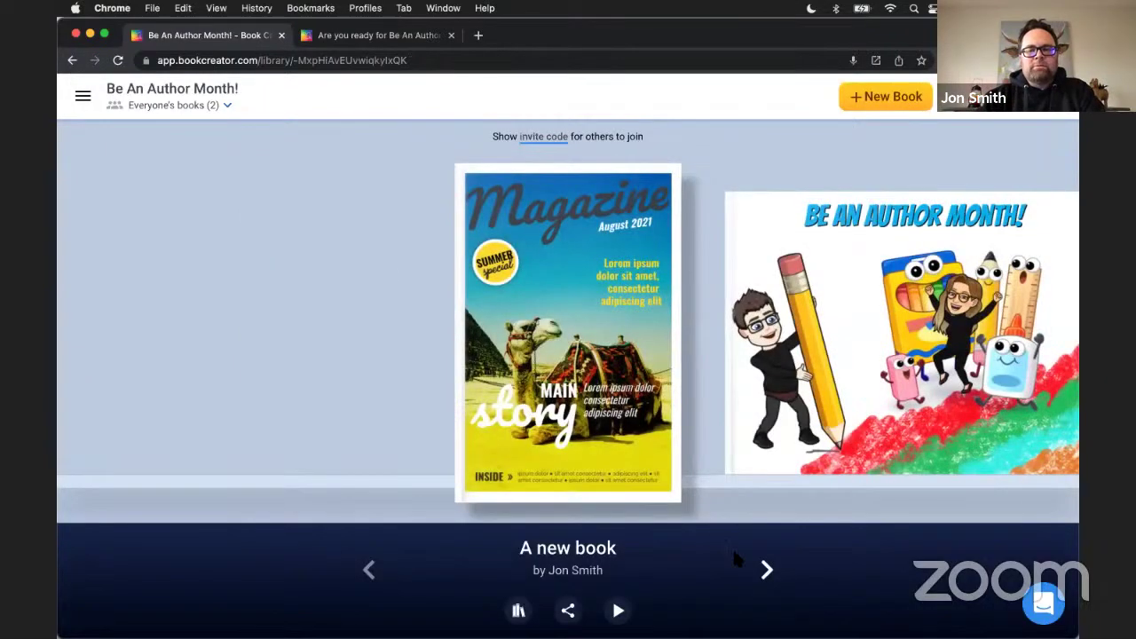
pyautogui.click(767, 569)
pyautogui.click(685, 399)
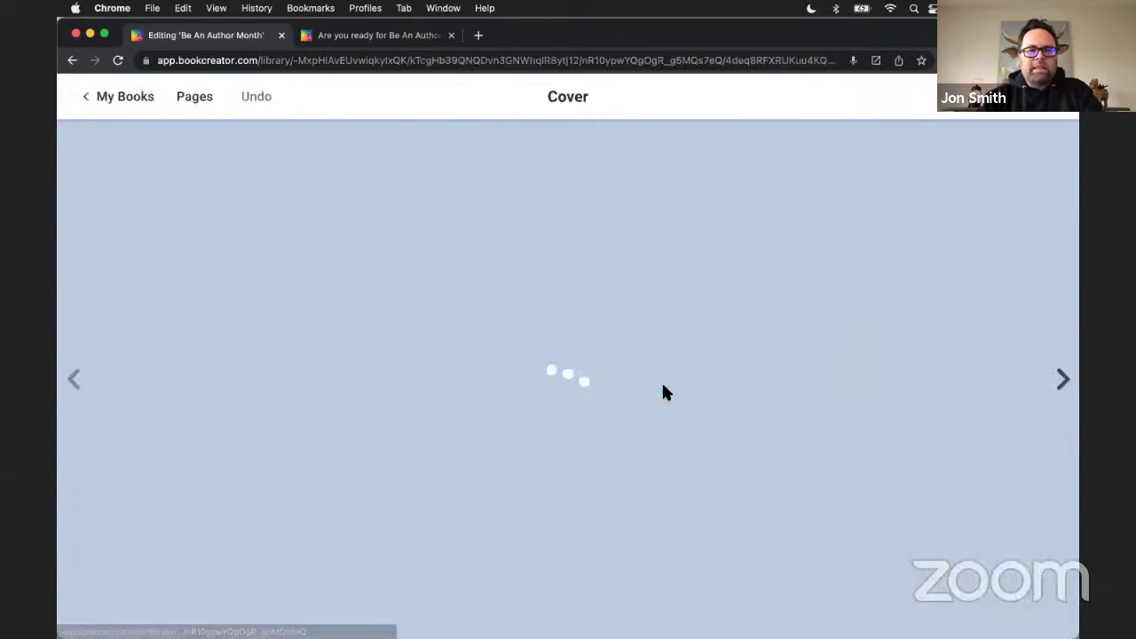
pyautogui.click(189, 97)
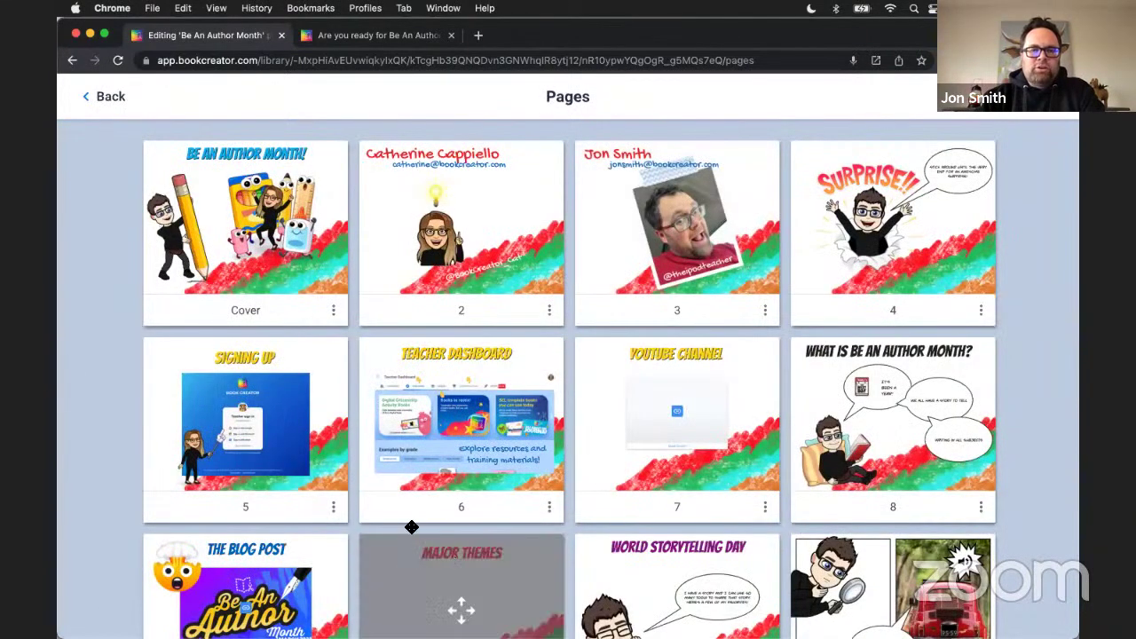
pyautogui.click(661, 571)
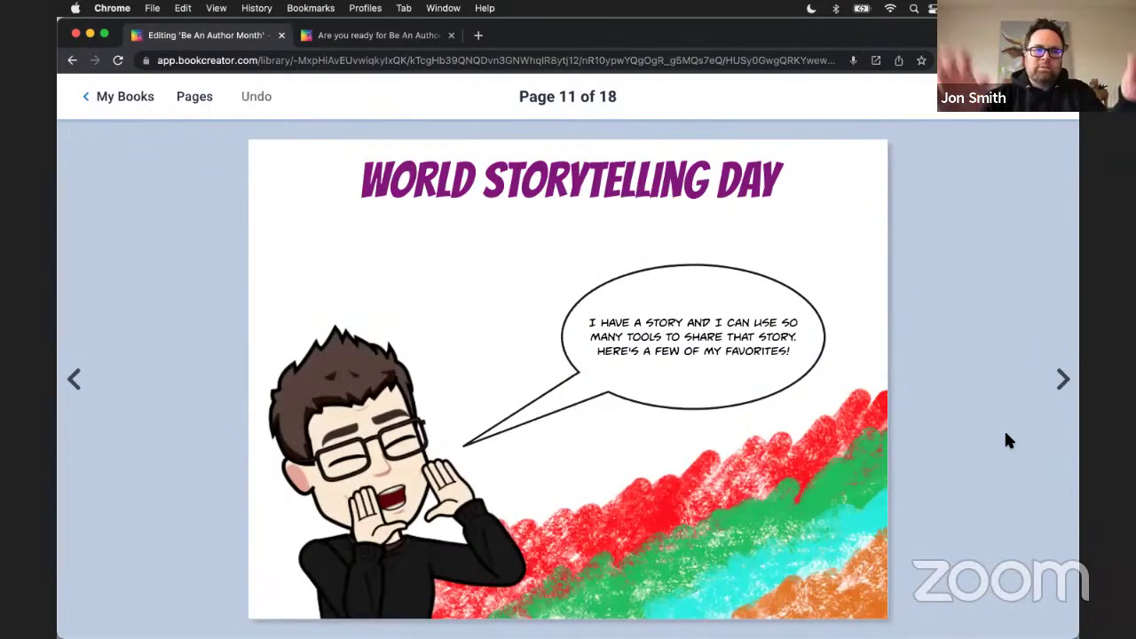
# Page forward to the World Poetry Day page and show it in reading mode
pyautogui.click(1061, 382)
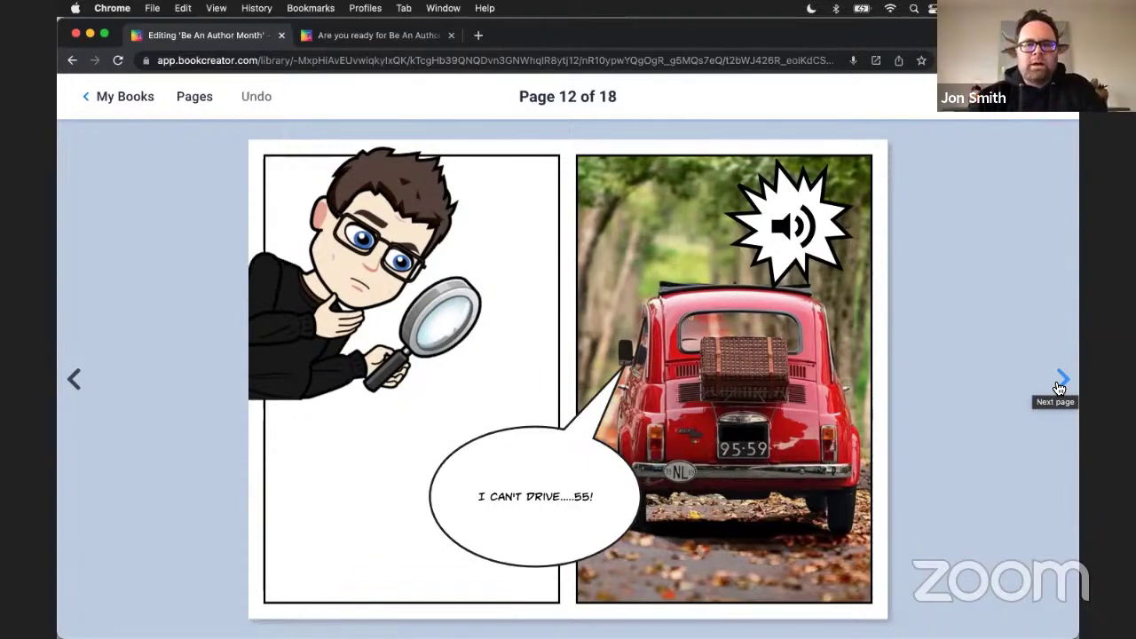
pyautogui.click(1061, 380)
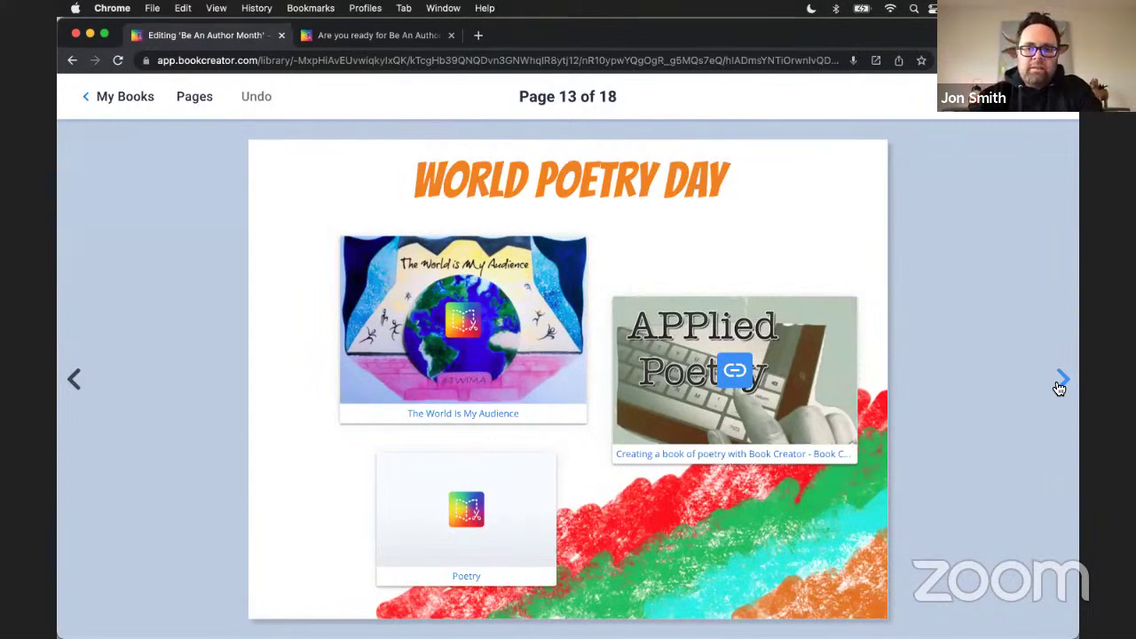
pyautogui.click(1056, 113)
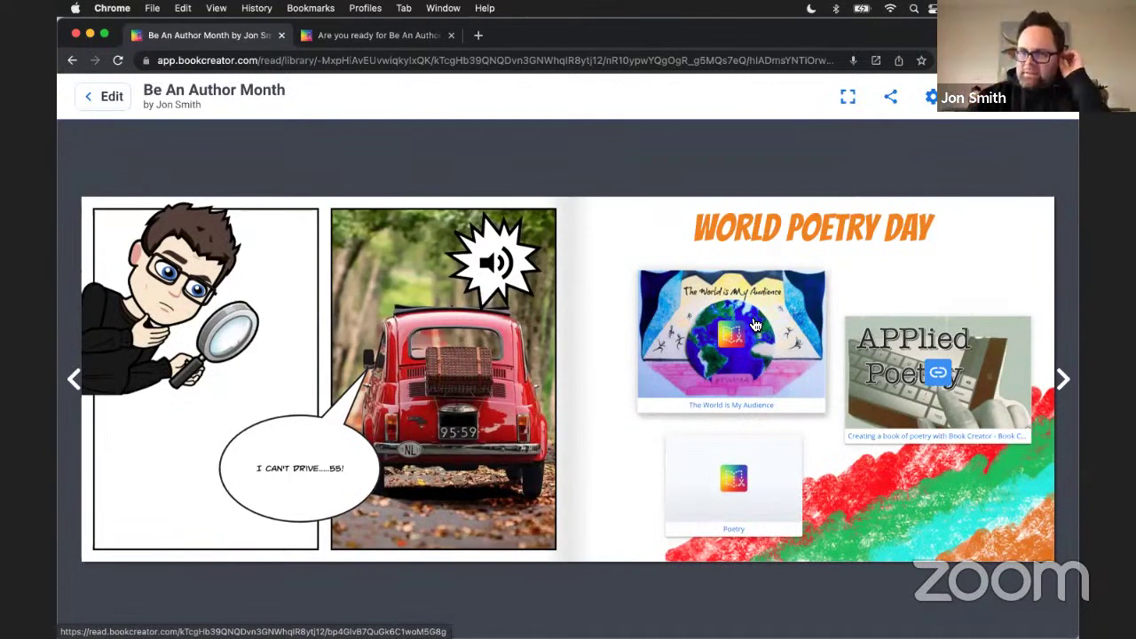
# Open the embedded book The World Is My Audience, page through its class poems and close it
pyautogui.click(736, 362)
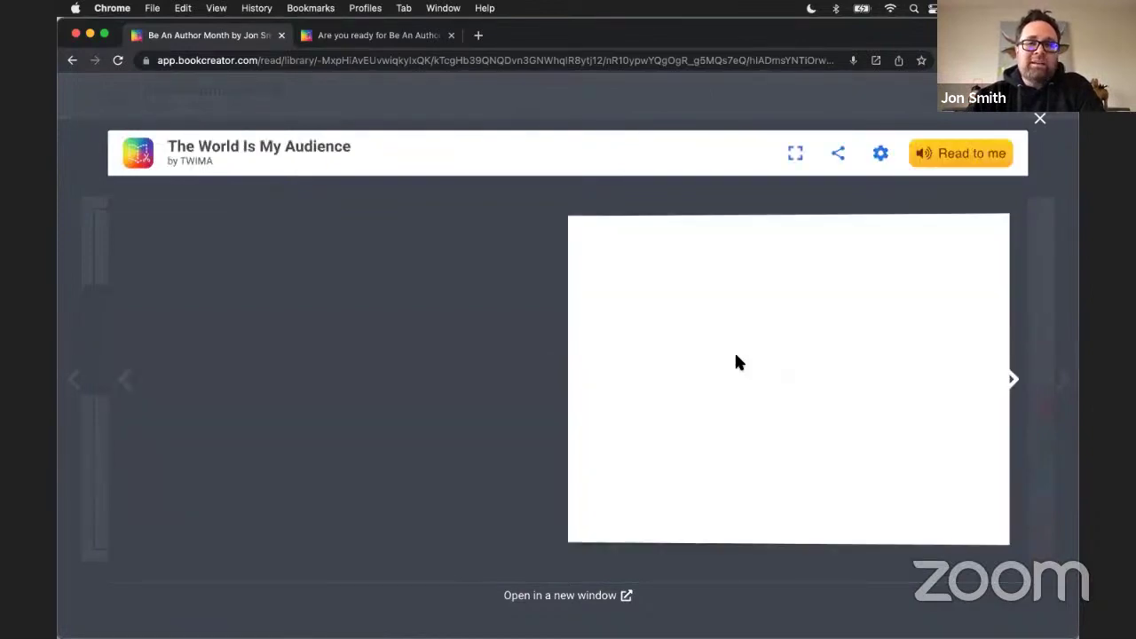
pyautogui.click(1001, 380)
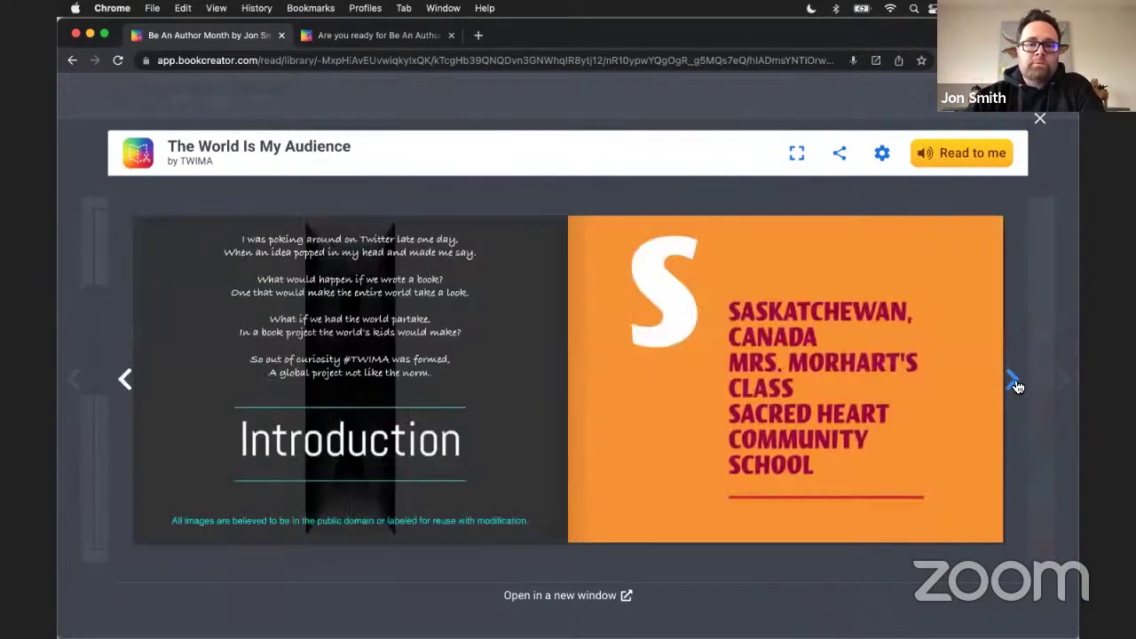
pyautogui.click(1016, 385)
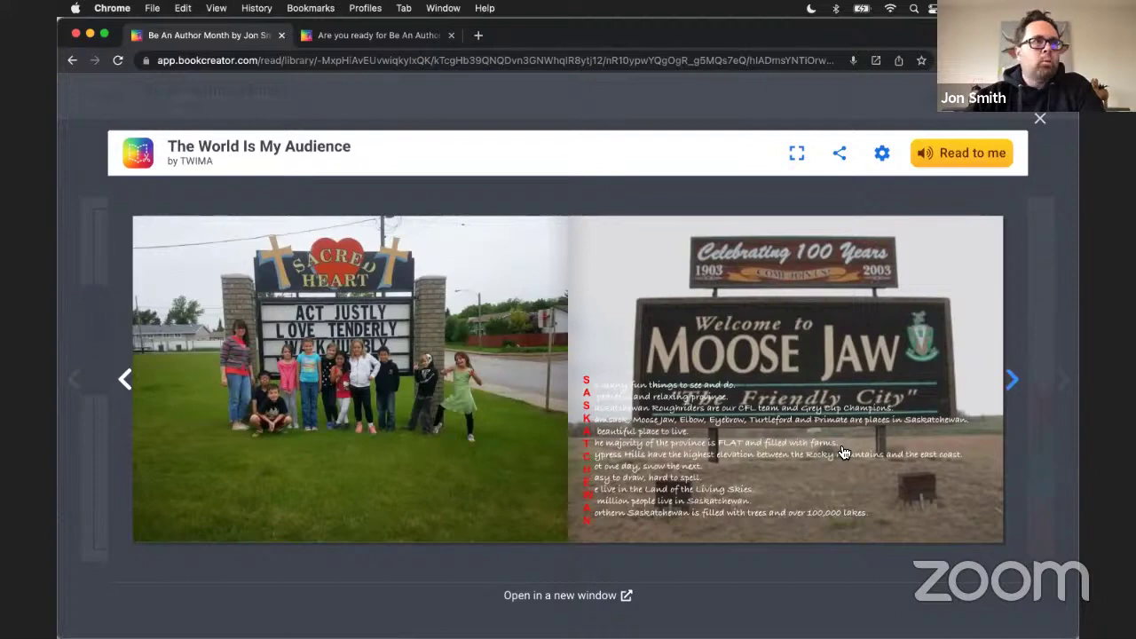
pyautogui.click(1011, 380)
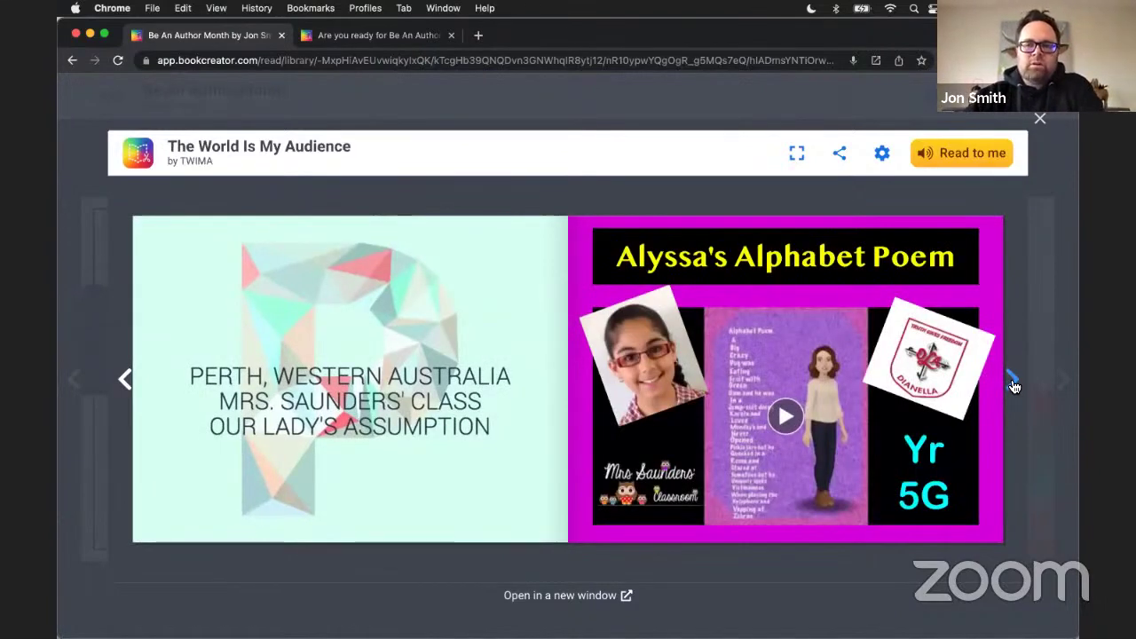
pyautogui.click(1012, 380)
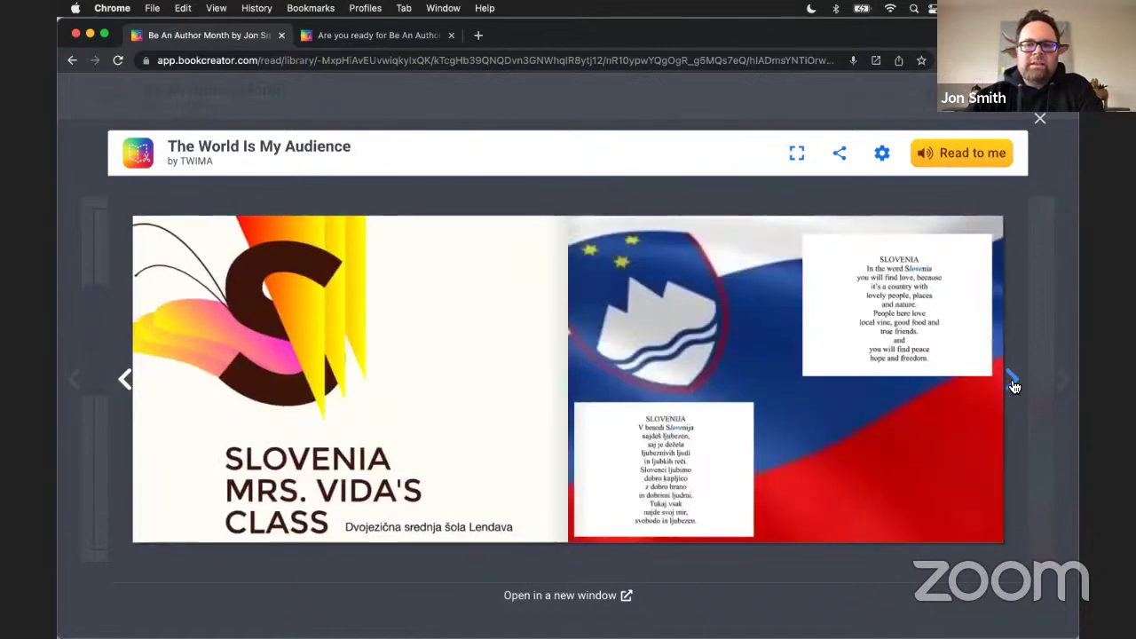
pyautogui.click(1012, 379)
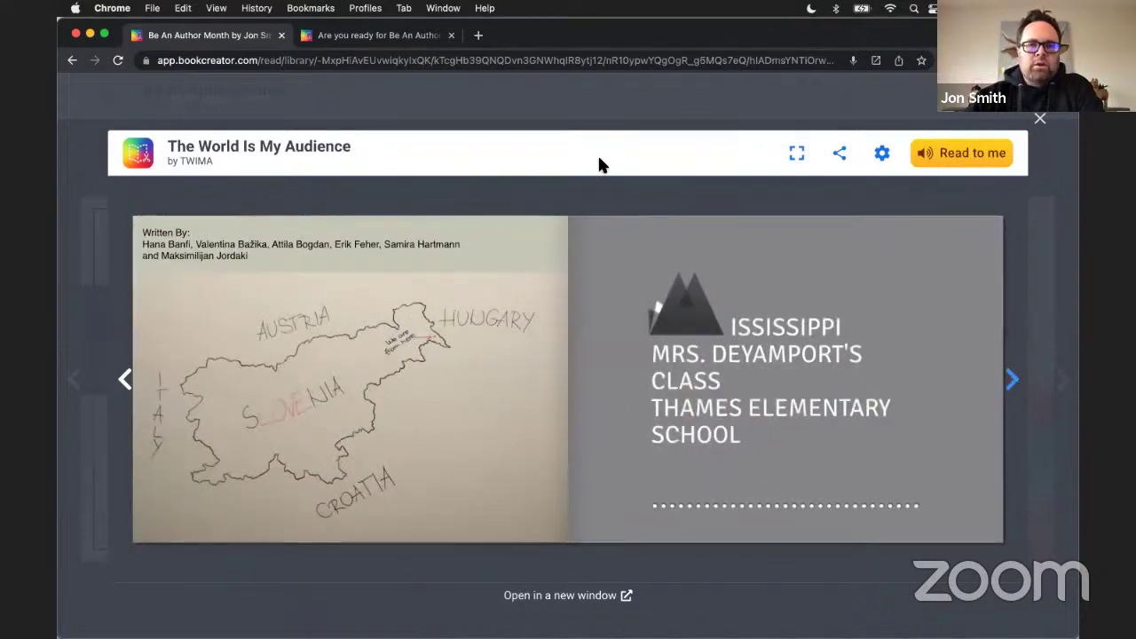
pyautogui.click(1040, 118)
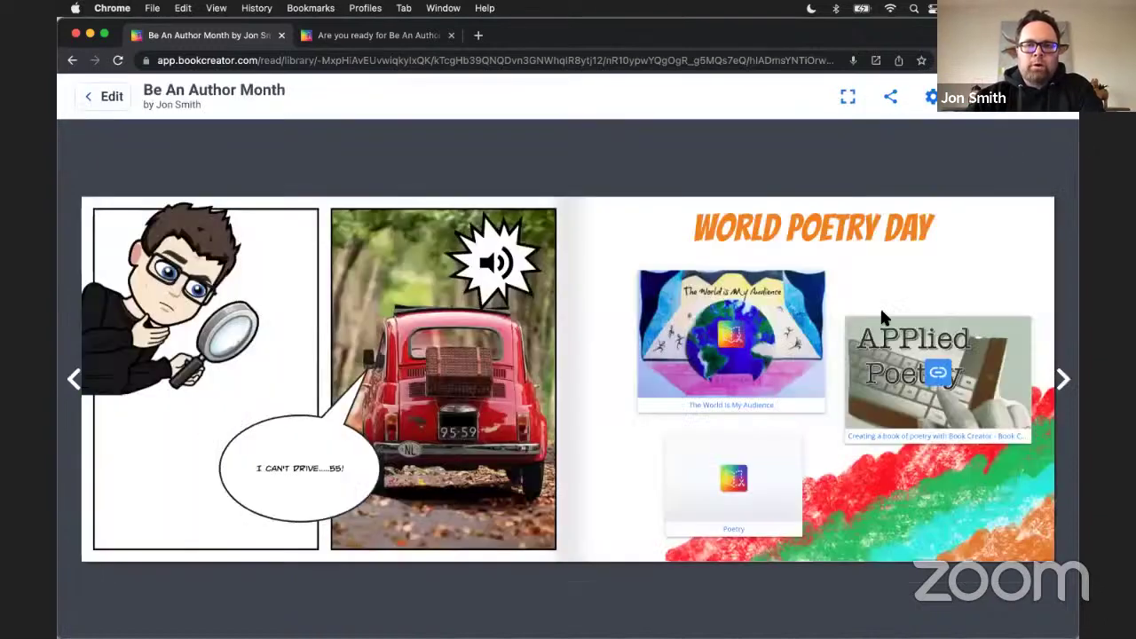
# Read through the linked article on creating a book of poetry with its sample poem pages, and return to the book
pyautogui.click(920, 374)
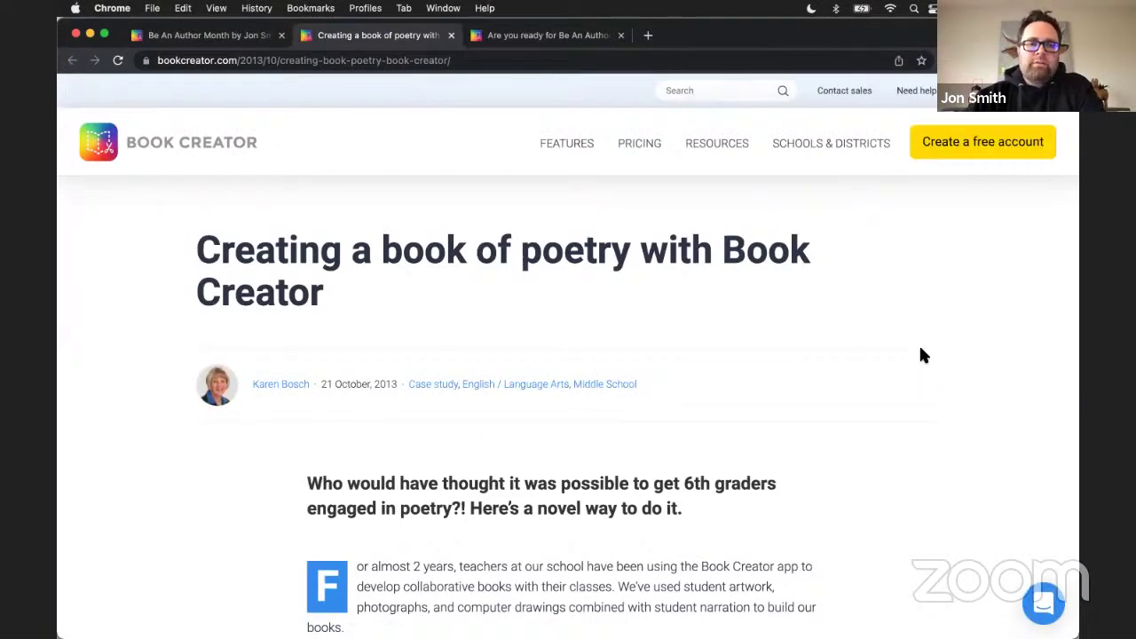
pyautogui.scroll(-3, 921, 352)
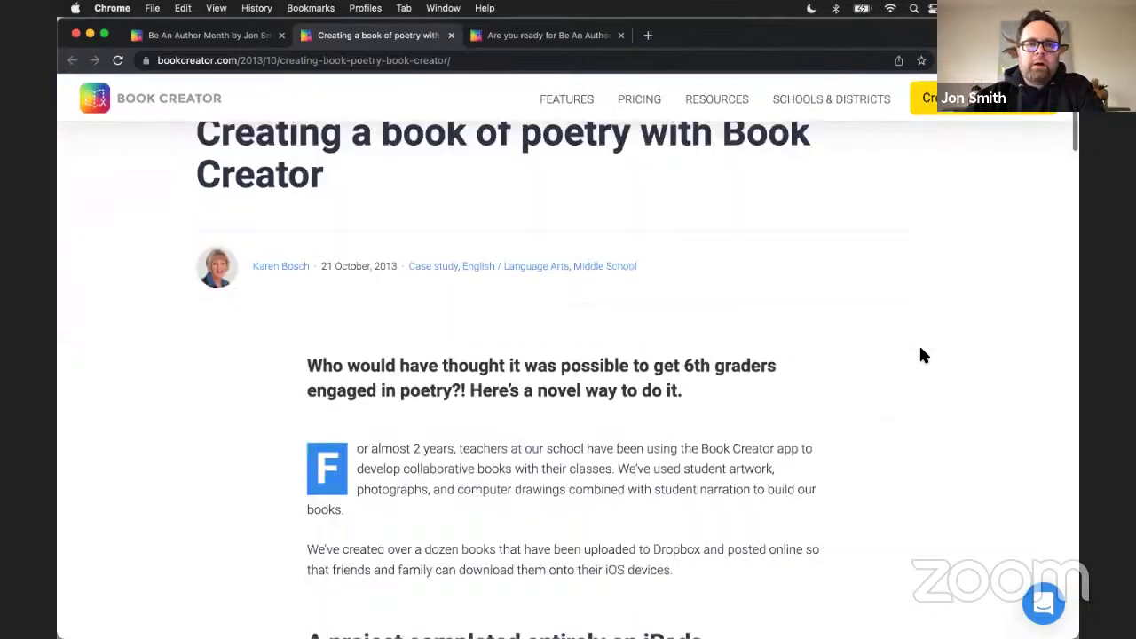
pyautogui.scroll(-5, 921, 354)
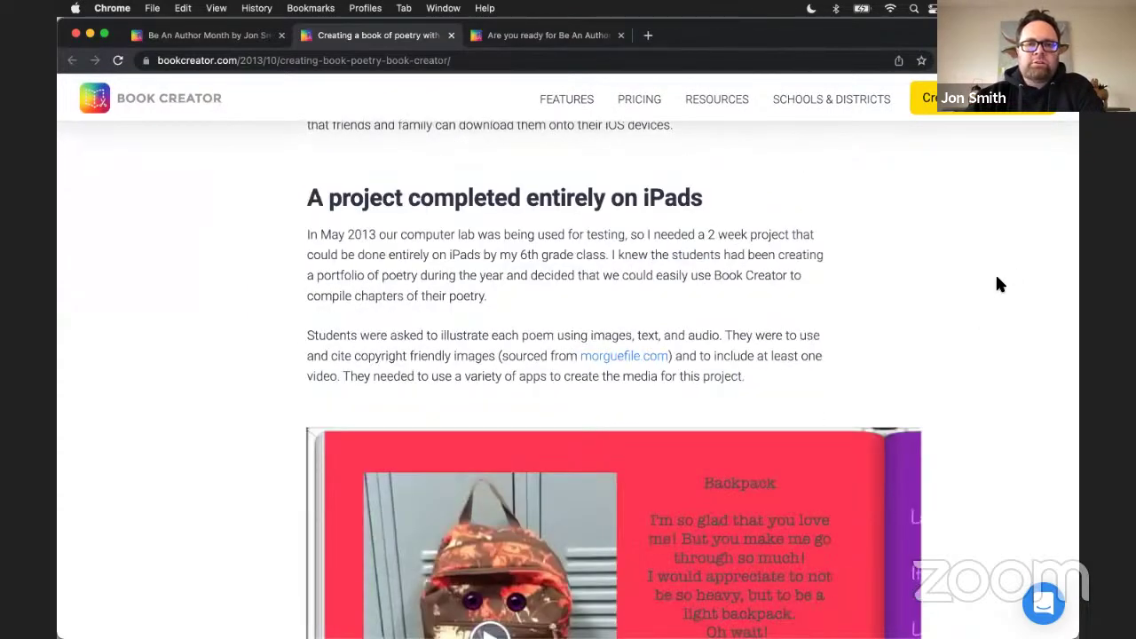
pyautogui.scroll(-3, 996, 284)
pyautogui.scroll(-1, 997, 283)
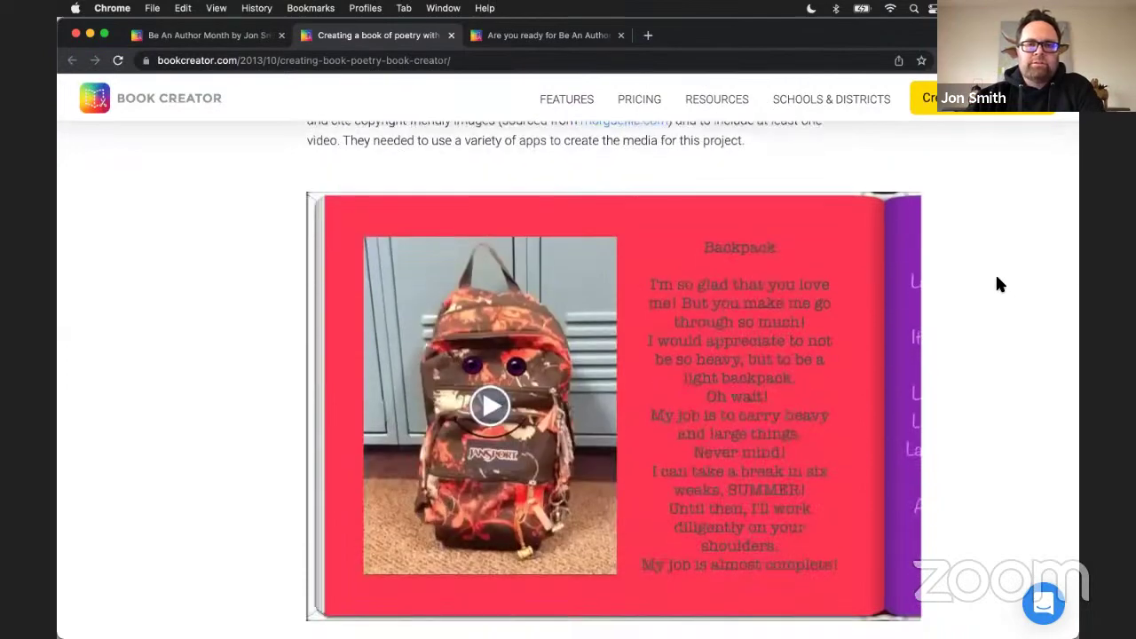
pyautogui.scroll(-2, 997, 283)
pyautogui.scroll(-3, 996, 285)
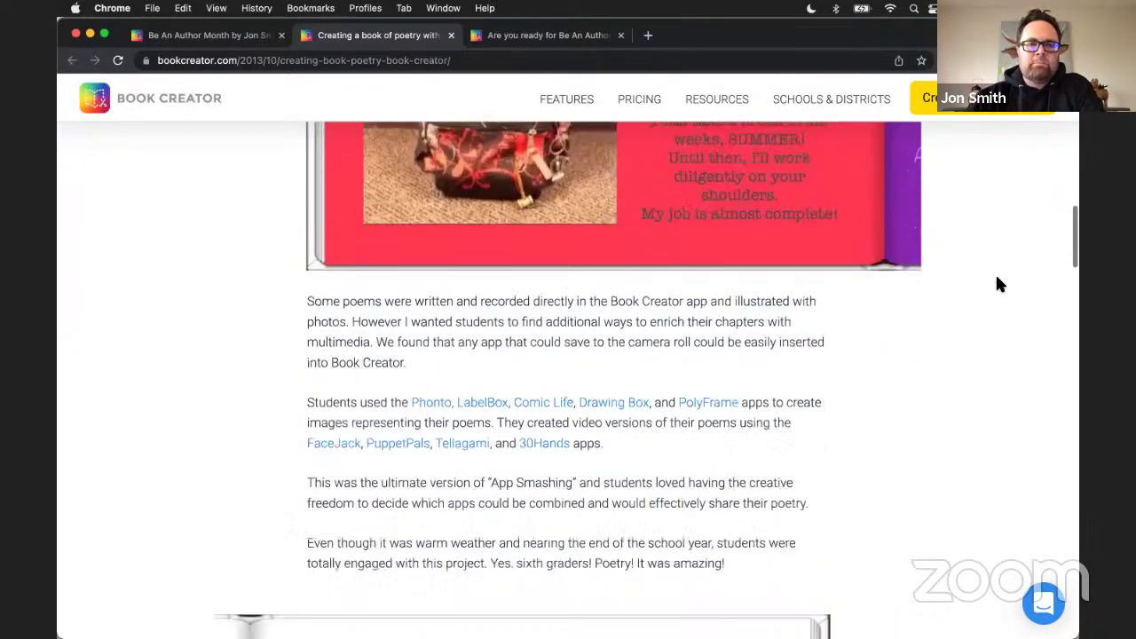
pyautogui.scroll(-1, 997, 284)
pyautogui.scroll(-3, 997, 284)
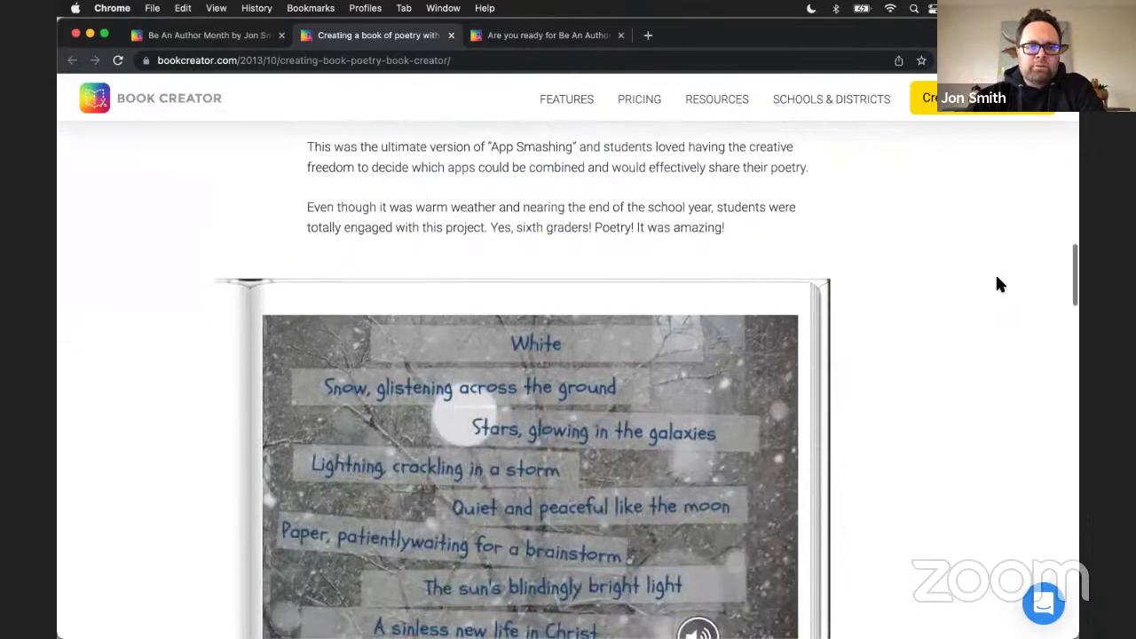
pyautogui.scroll(-1, 996, 284)
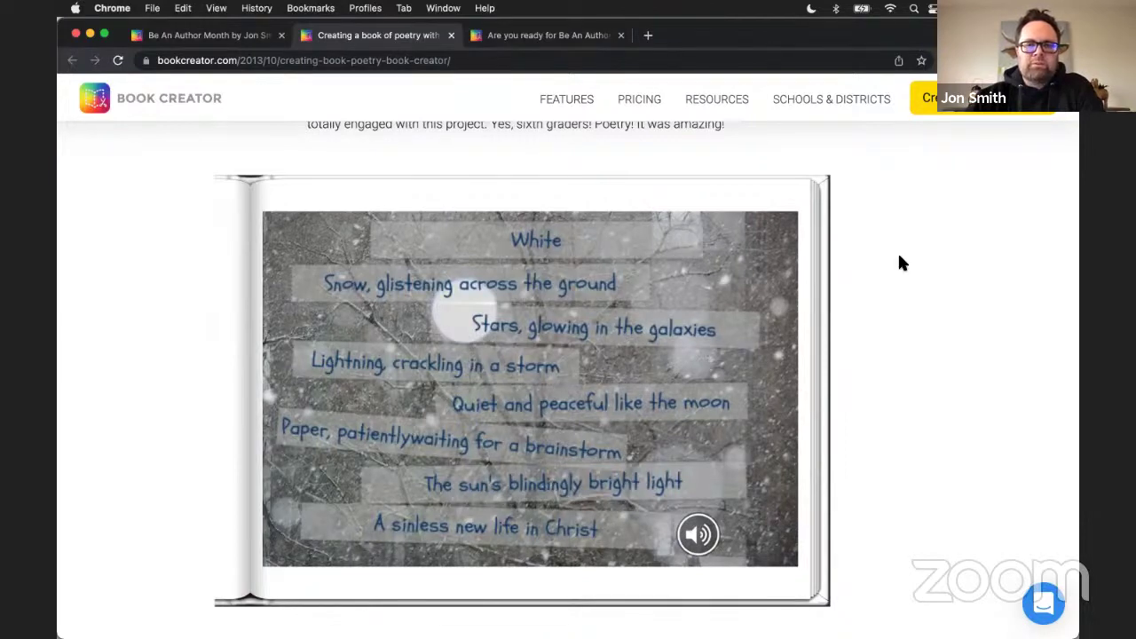
pyautogui.scroll(-5, 907, 253)
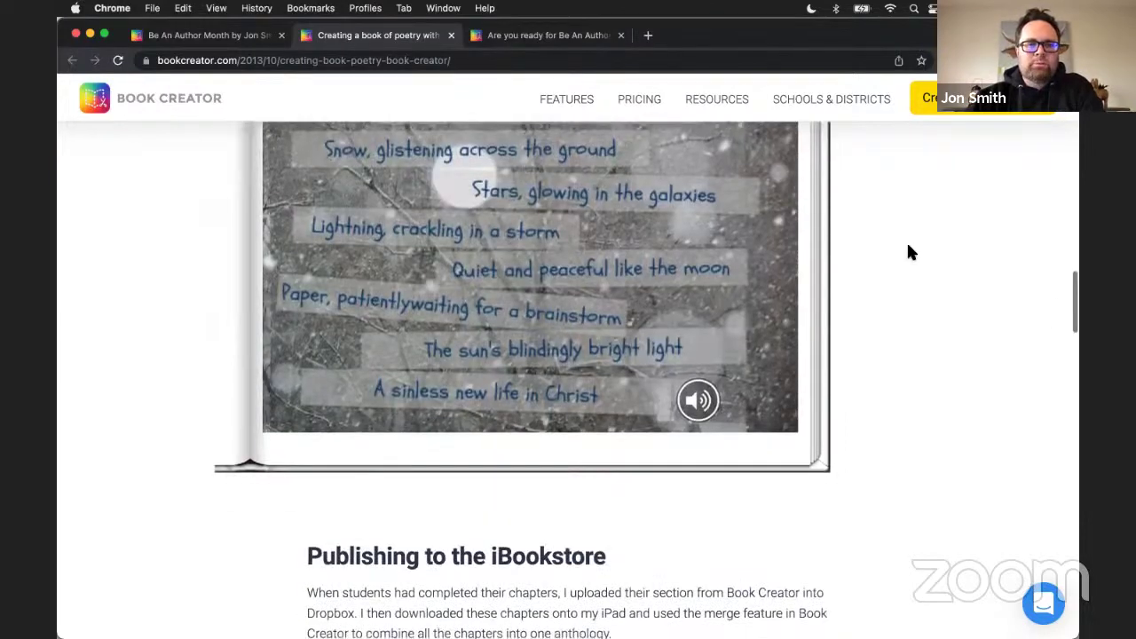
pyautogui.scroll(-10, 907, 253)
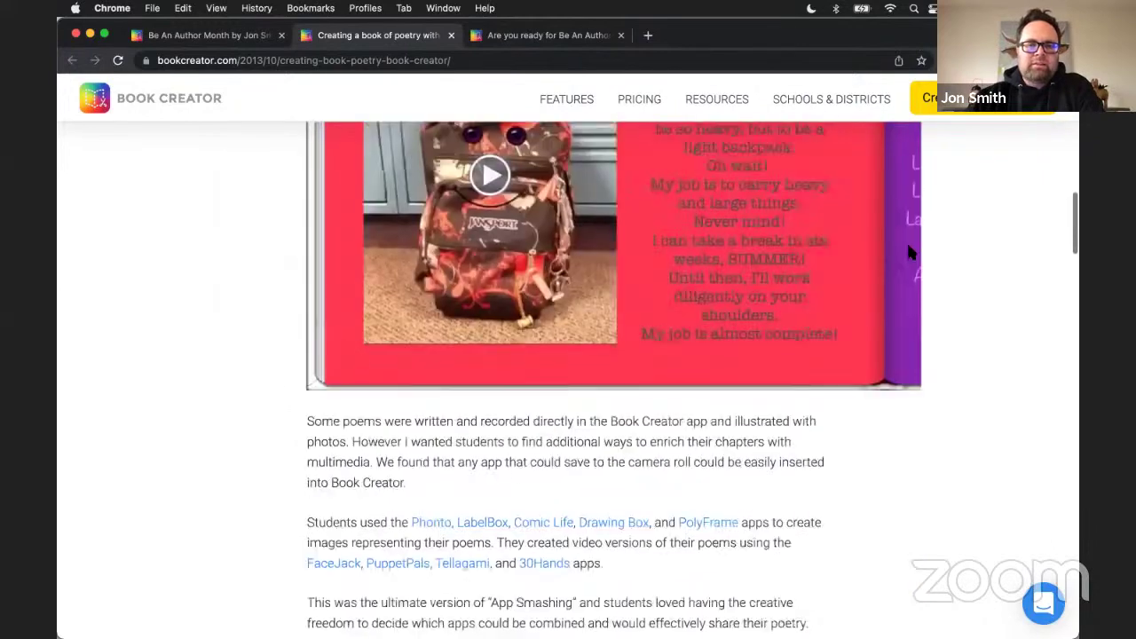
pyautogui.scroll(10, 907, 253)
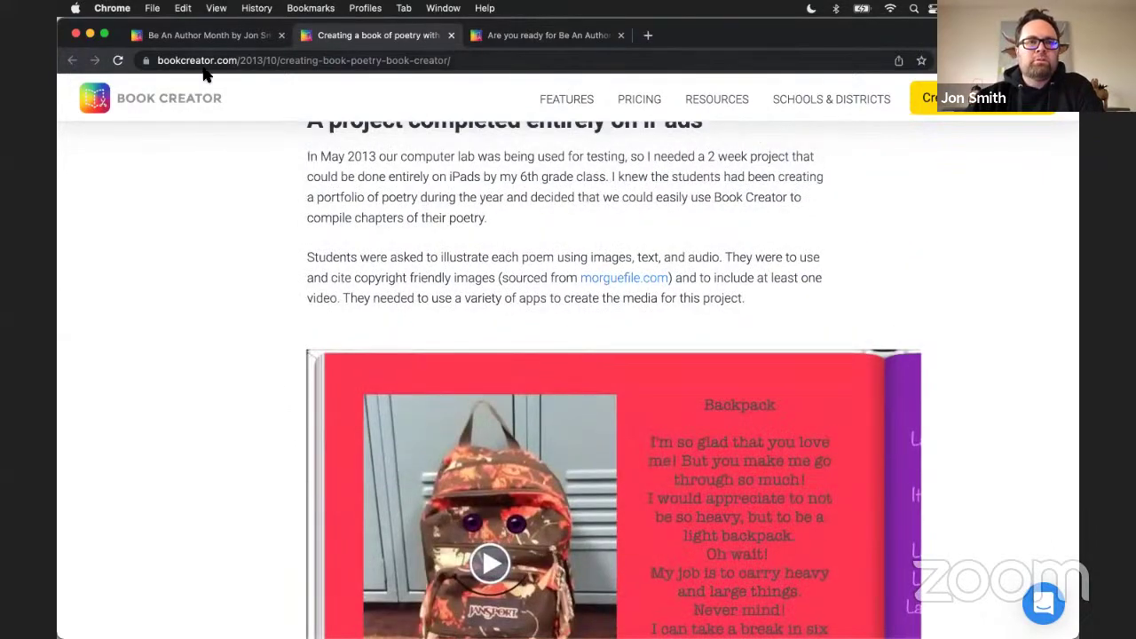
pyautogui.click(154, 36)
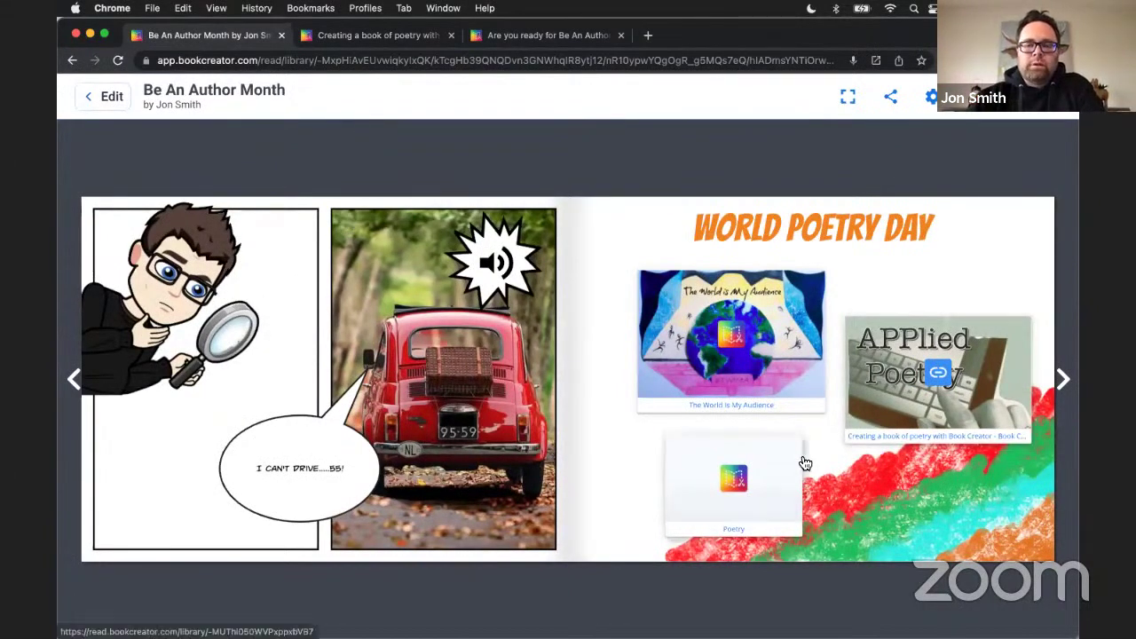
# Open the embedded Poetry library, look through its collection of poetry books and close it
pyautogui.click(735, 480)
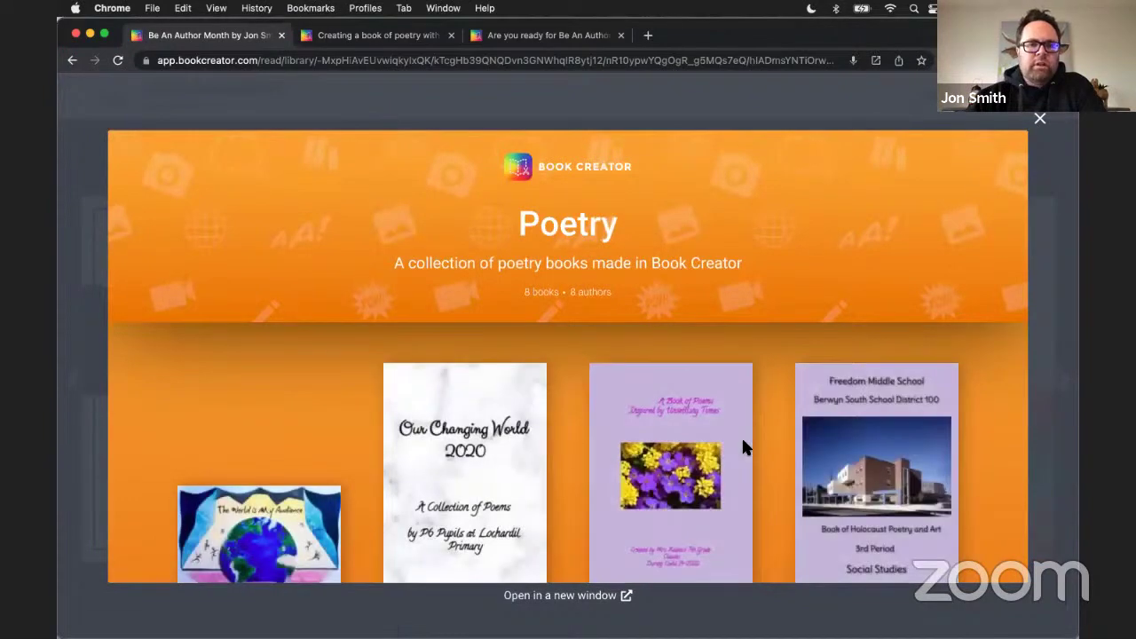
pyautogui.scroll(-3, 741, 436)
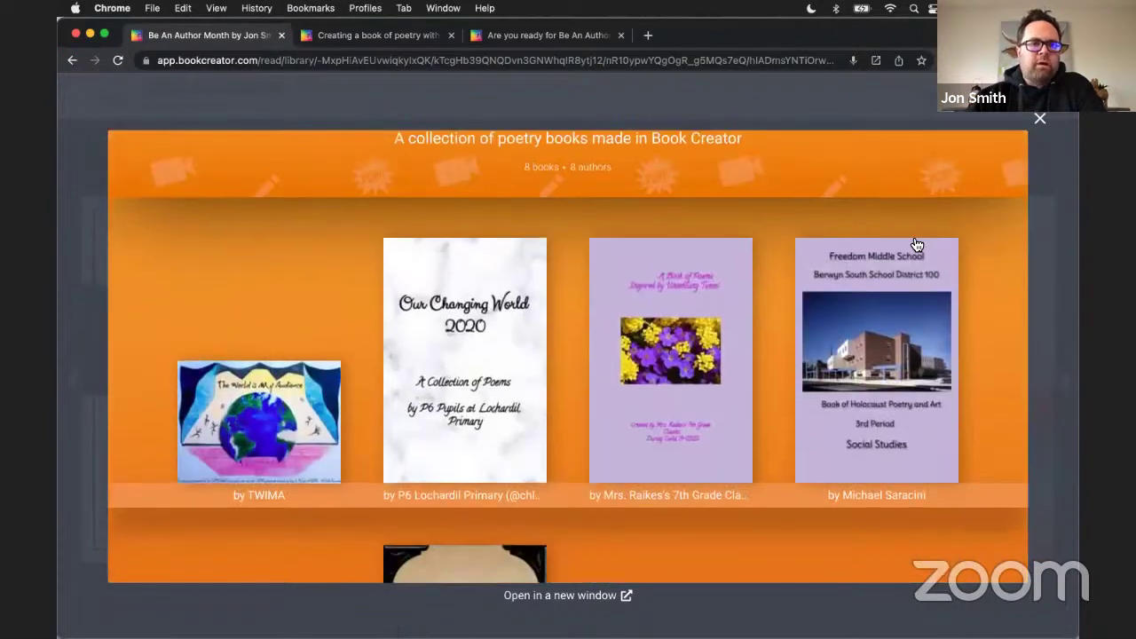
pyautogui.scroll(-5, 895, 393)
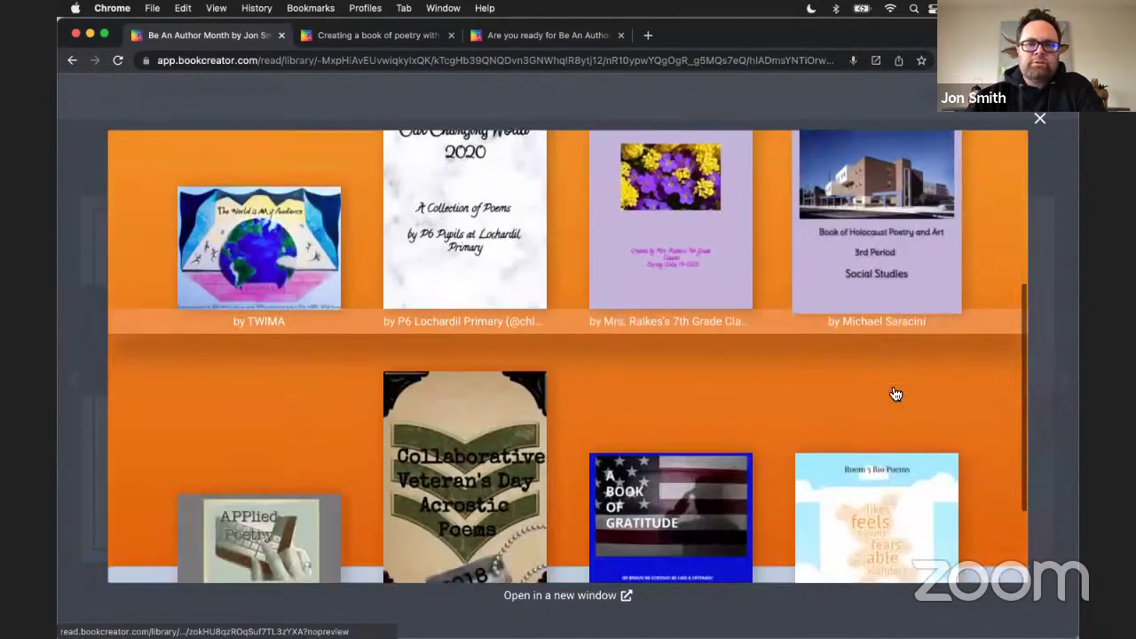
pyautogui.scroll(-3, 892, 391)
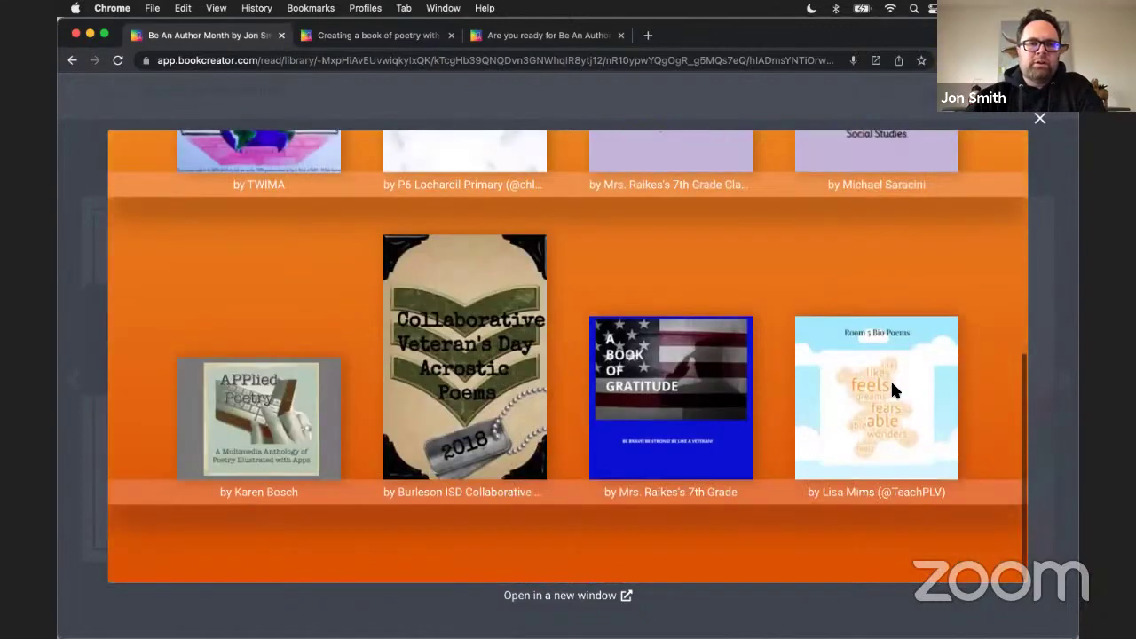
pyautogui.scroll(6, 897, 307)
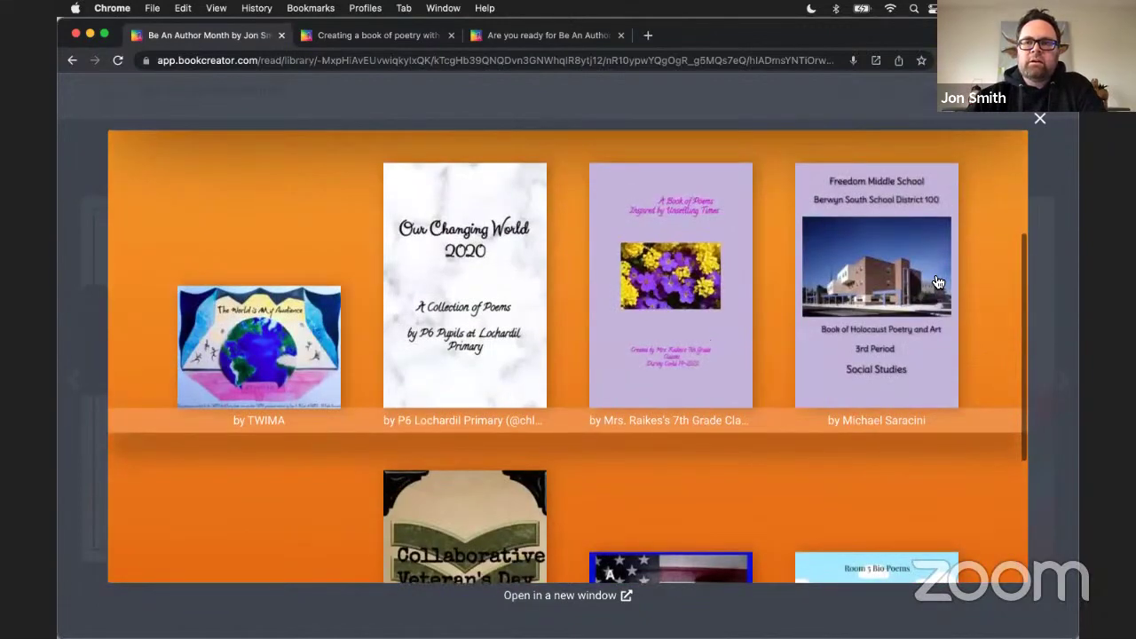
pyautogui.scroll(3, 939, 282)
pyautogui.click(1040, 119)
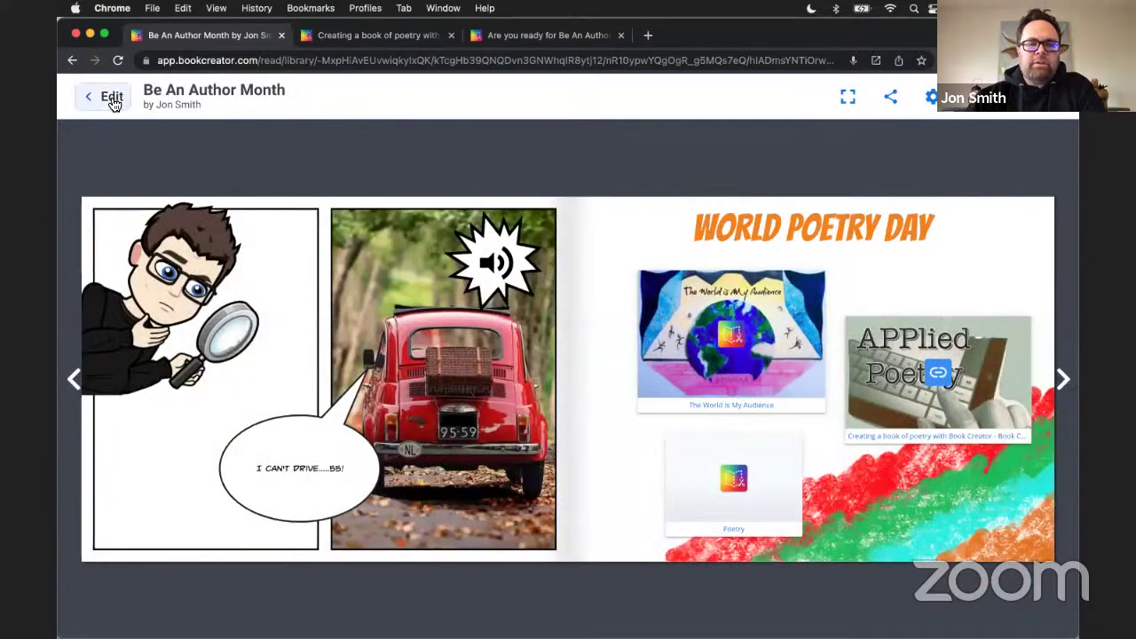
# Return to editing the book, go to page 14 and look through the list of additional apps
pyautogui.click(107, 97)
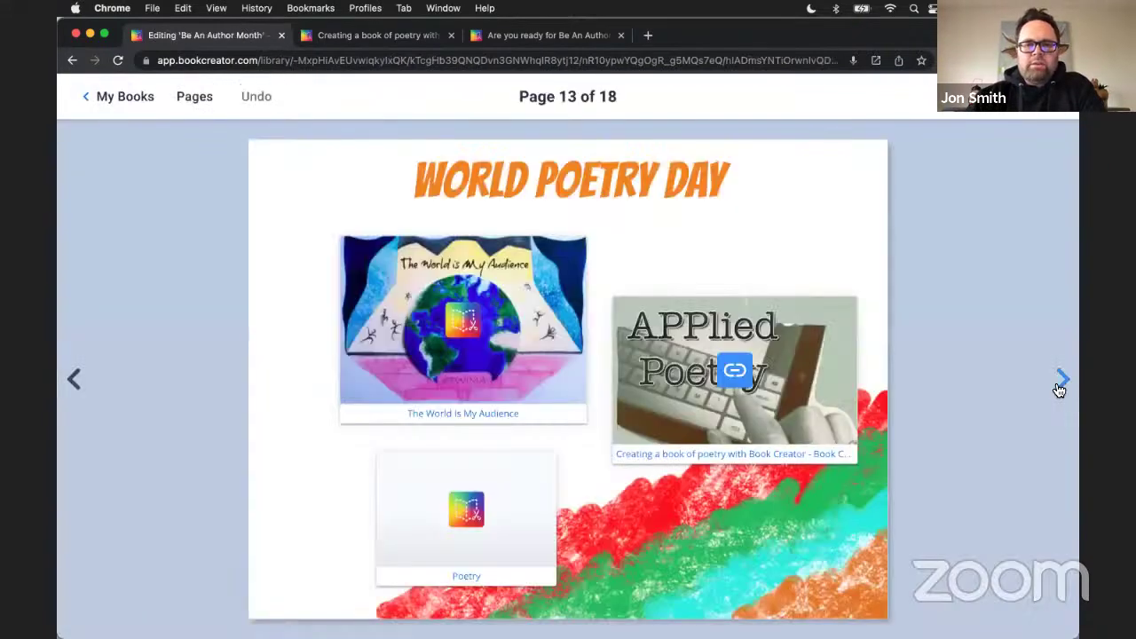
pyautogui.click(1061, 381)
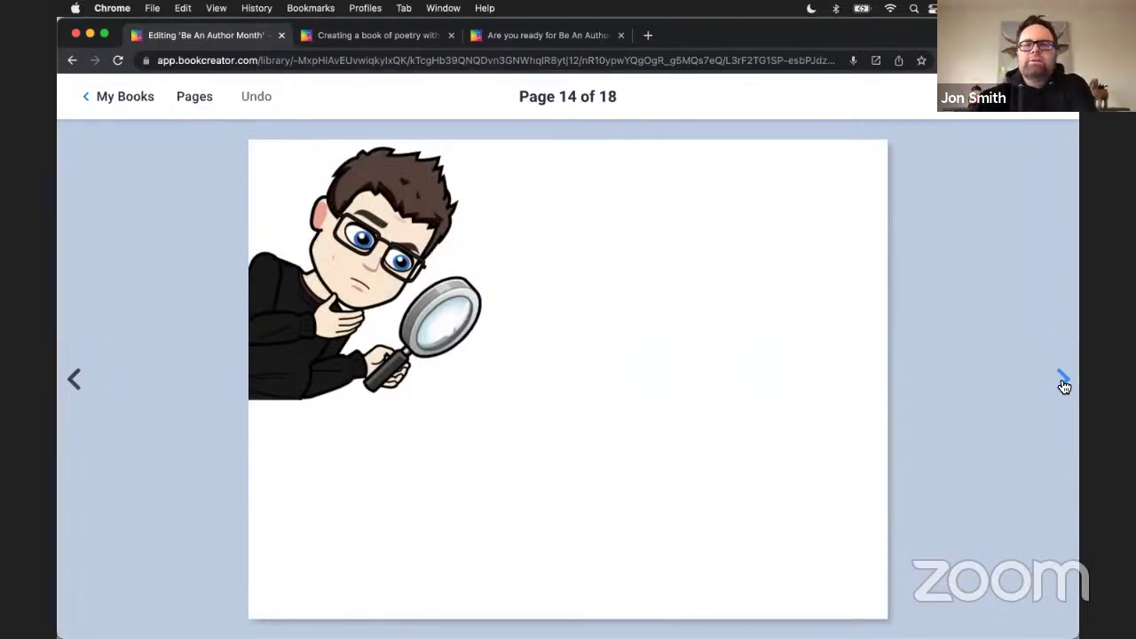
pyautogui.click(965, 110)
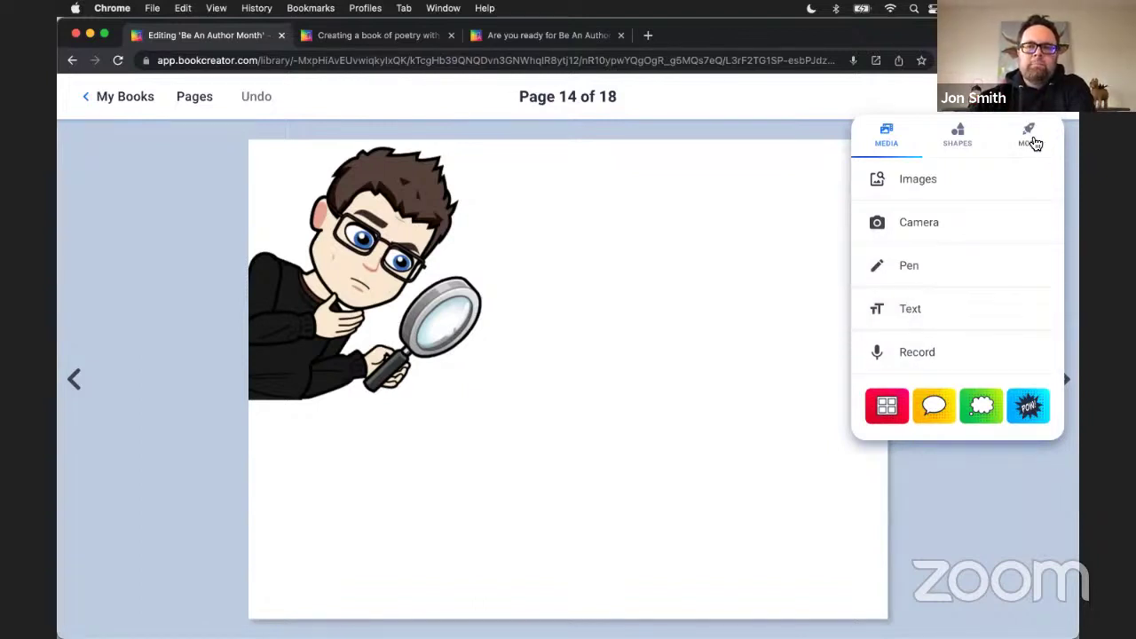
pyautogui.click(1029, 138)
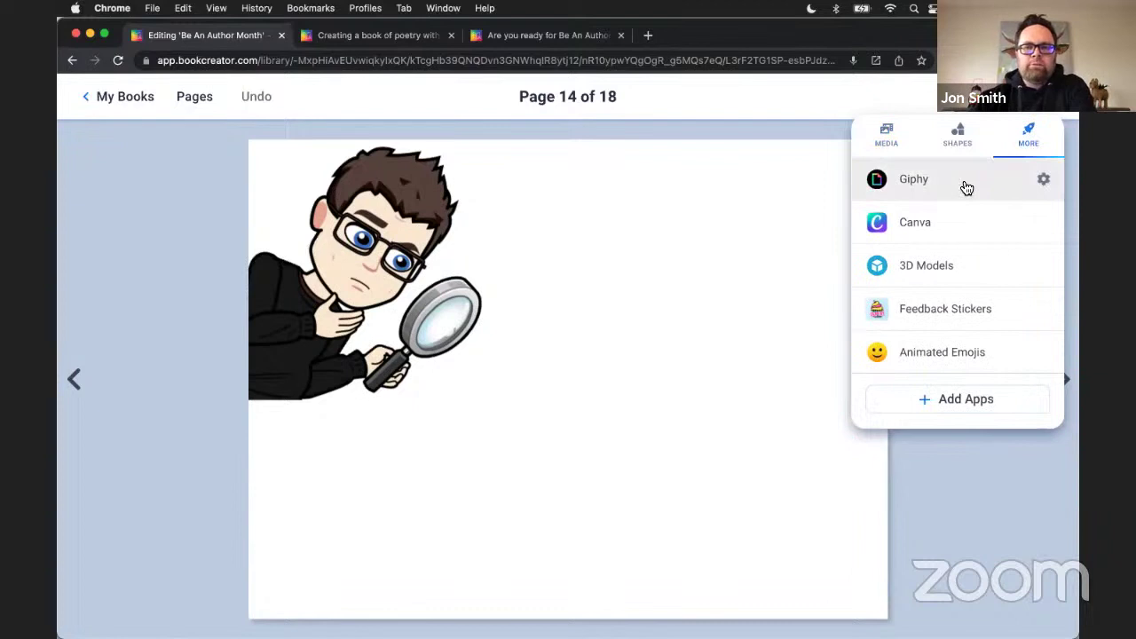
pyautogui.scroll(-2, 966, 188)
pyautogui.scroll(2, 966, 188)
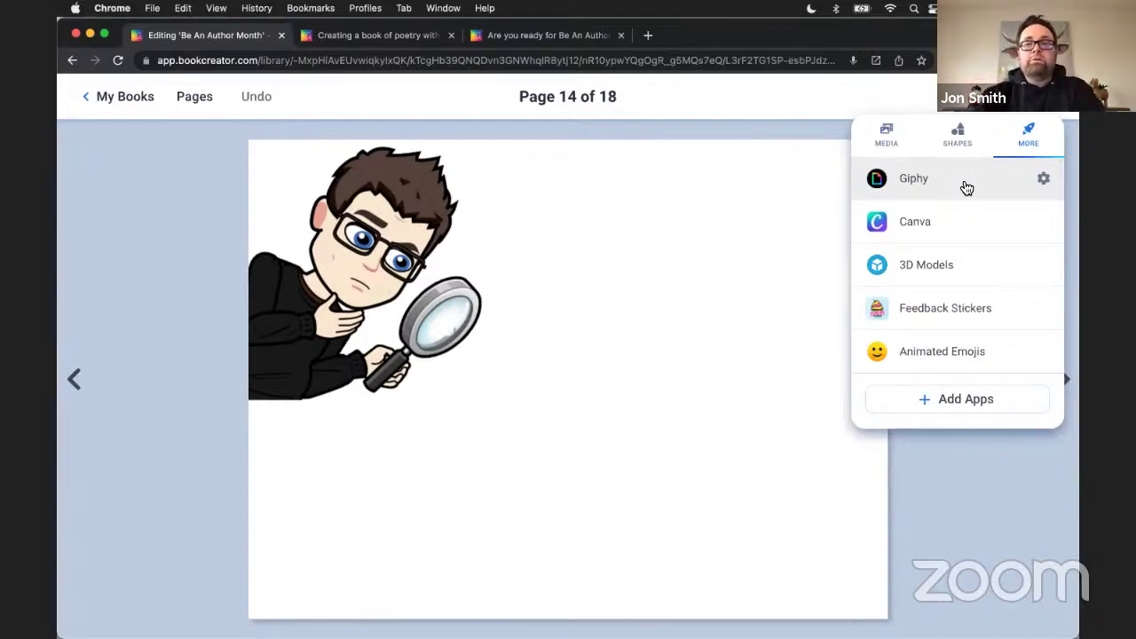
# Insert the Monday coffee mug GIF from Giphy, shrink it and place it in the page's upper-right area
pyautogui.click(965, 184)
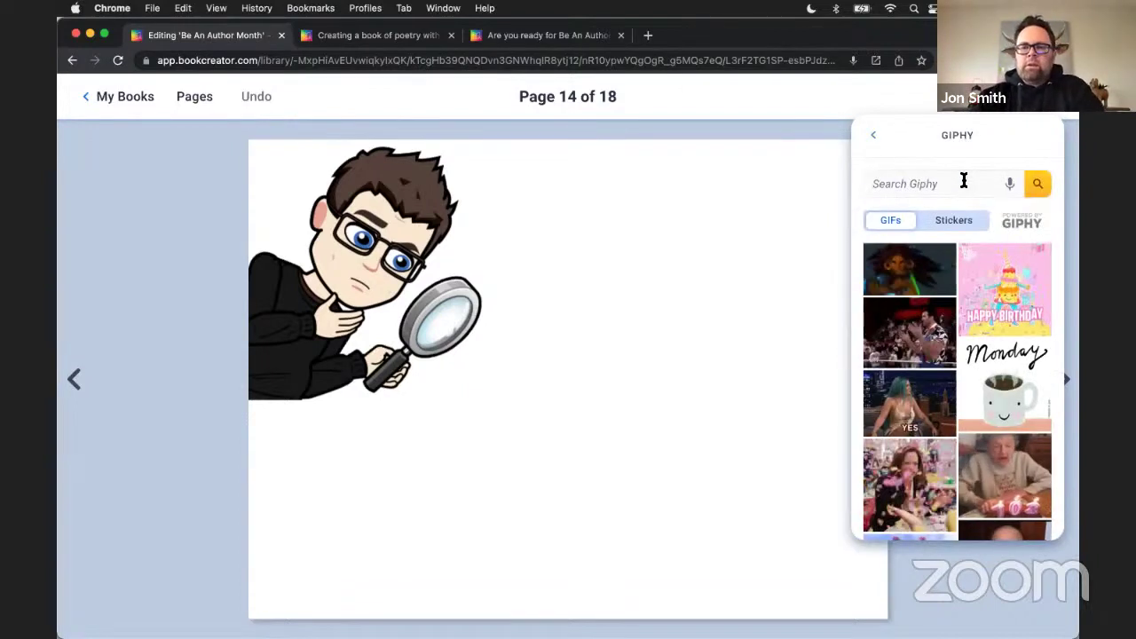
pyautogui.click(1008, 377)
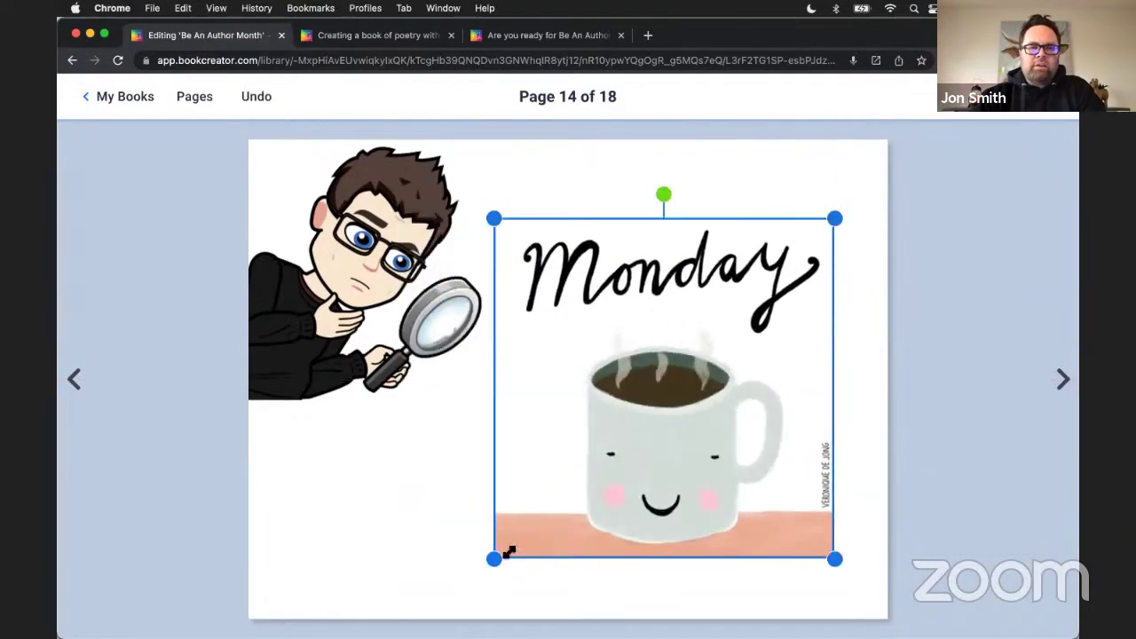
pyautogui.moveTo(496, 556); pyautogui.dragTo(650, 439)
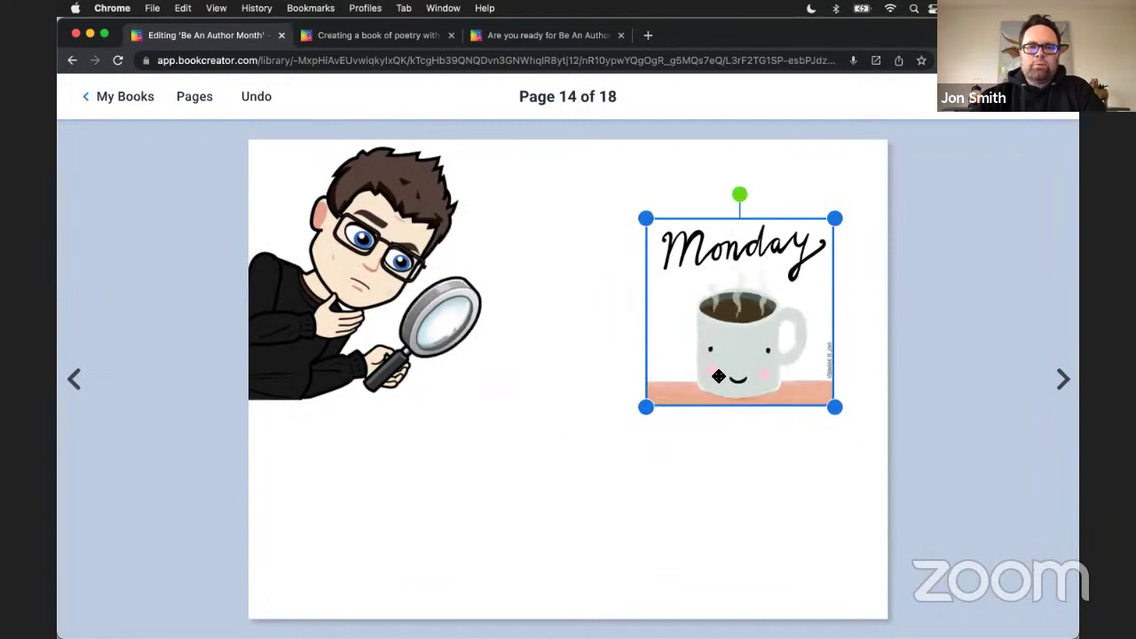
pyautogui.moveTo(832, 359); pyautogui.dragTo(857, 321)
pyautogui.click(939, 295)
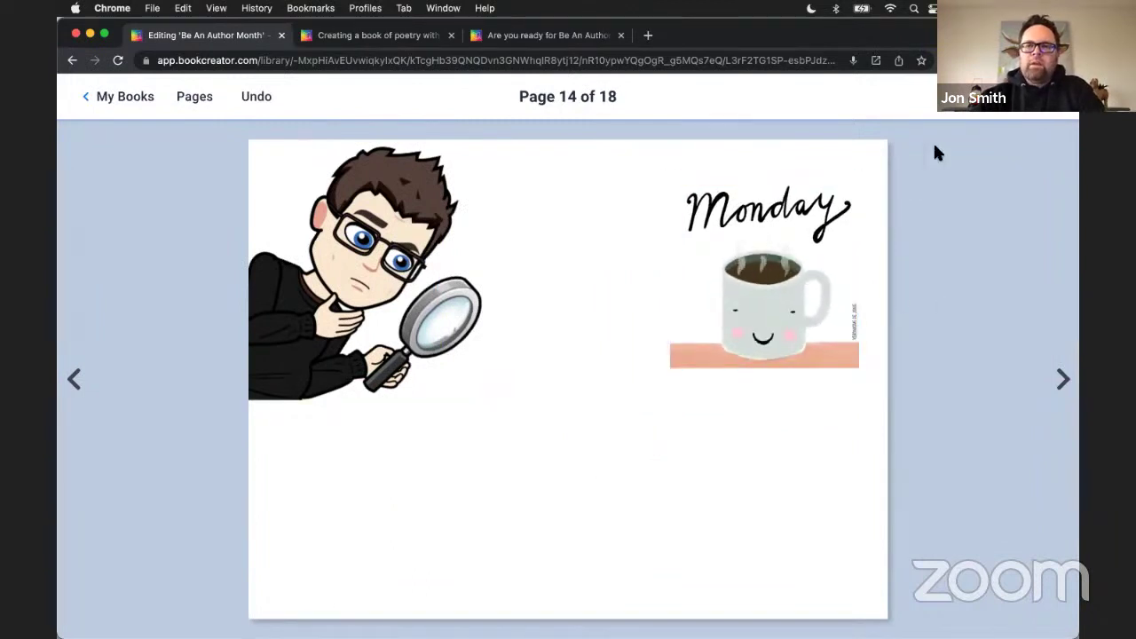
# Insert the heart-eyes face from Animated Emojis and place it below the Monday mug
pyautogui.click(1022, 96)
pyautogui.click(1027, 140)
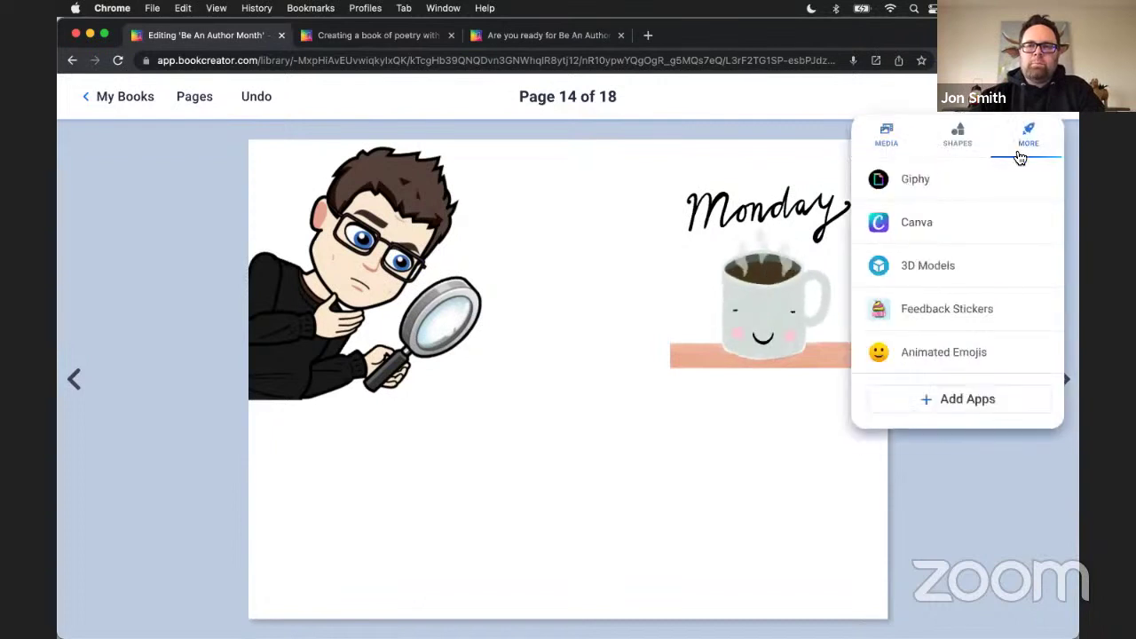
pyautogui.click(950, 353)
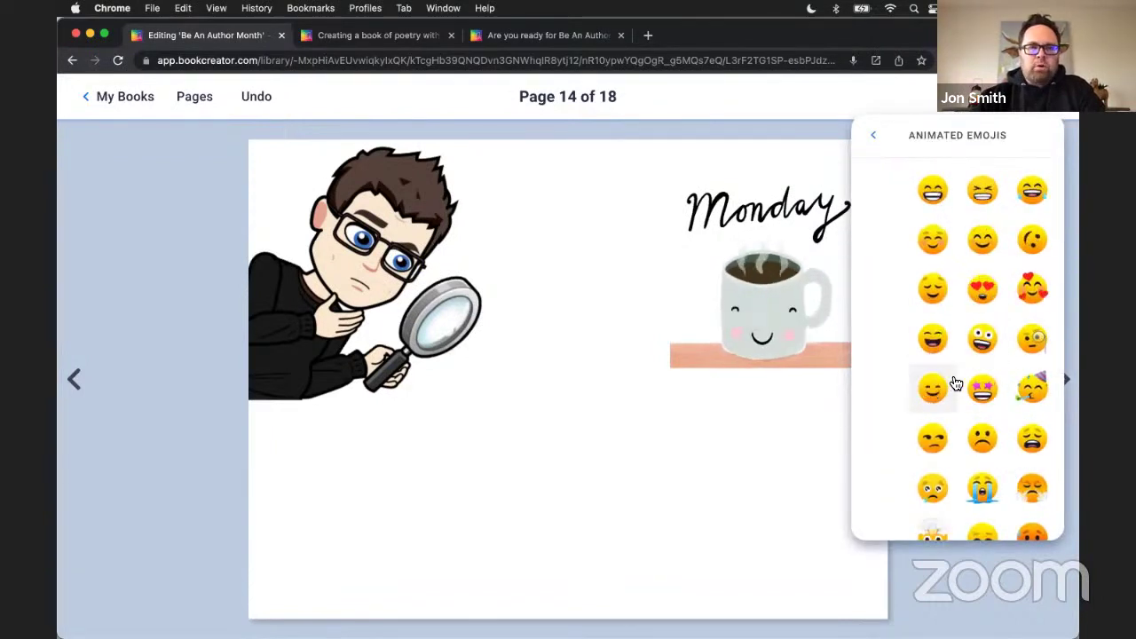
pyautogui.click(983, 289)
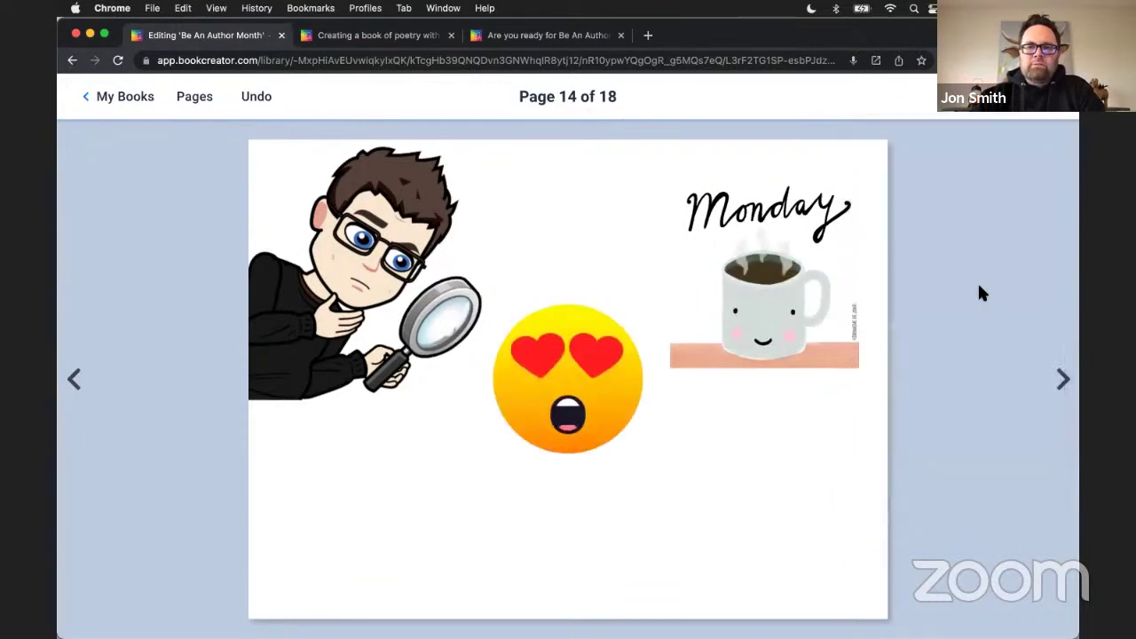
pyautogui.click(586, 395)
pyautogui.moveTo(585, 395); pyautogui.dragTo(784, 485)
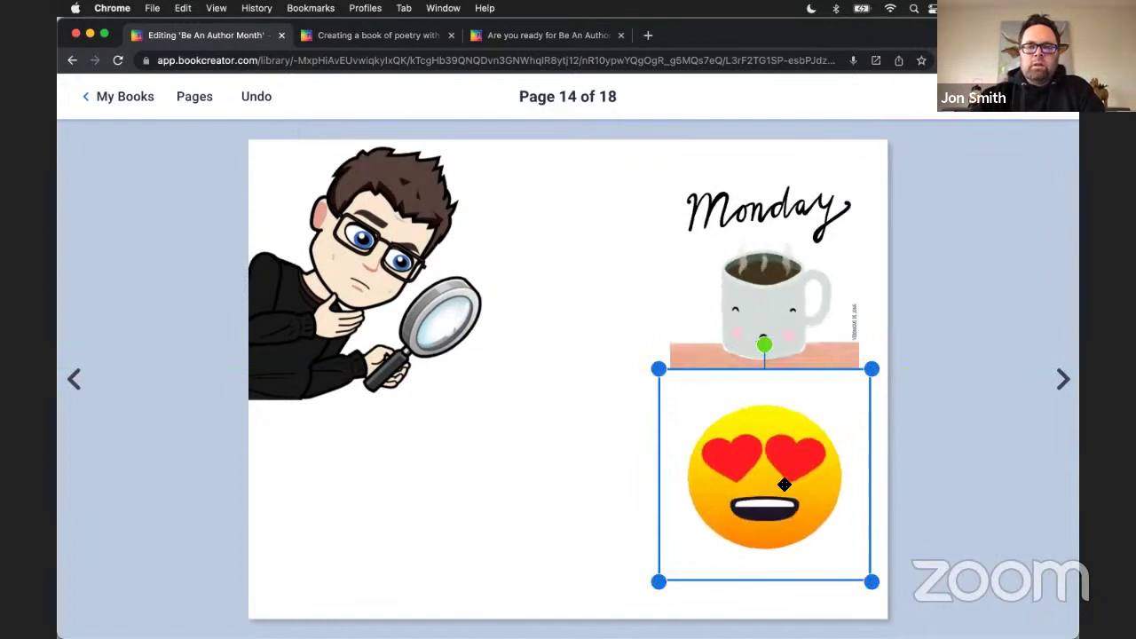
pyautogui.click(910, 294)
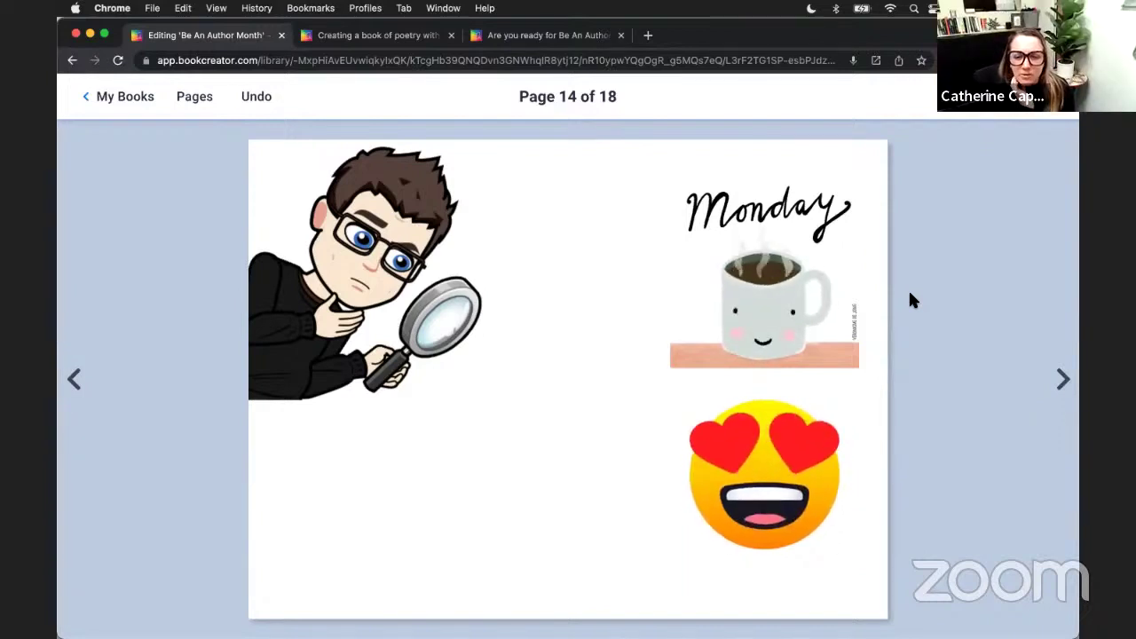
# Open the Canva app for the page and browse its design templates
pyautogui.click(967, 111)
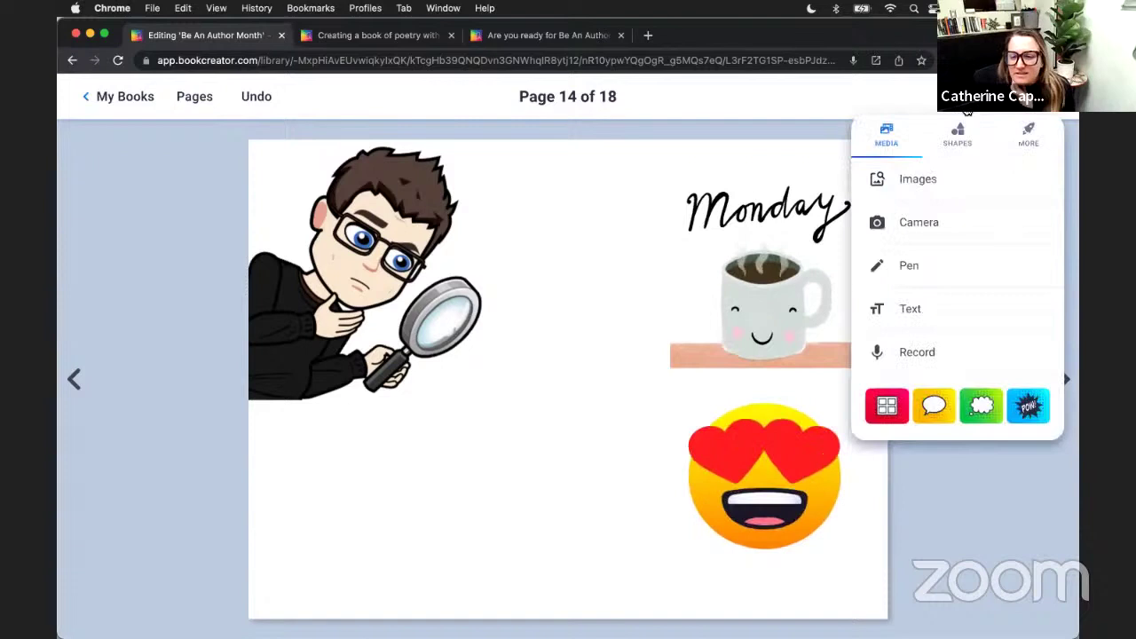
pyautogui.click(1027, 149)
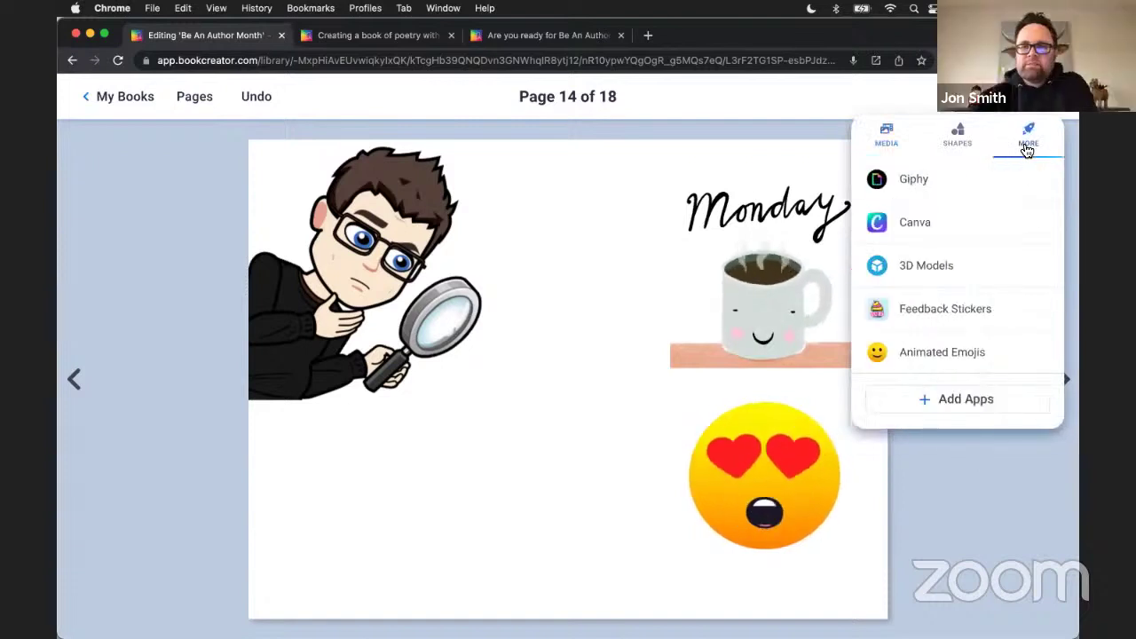
pyautogui.click(909, 223)
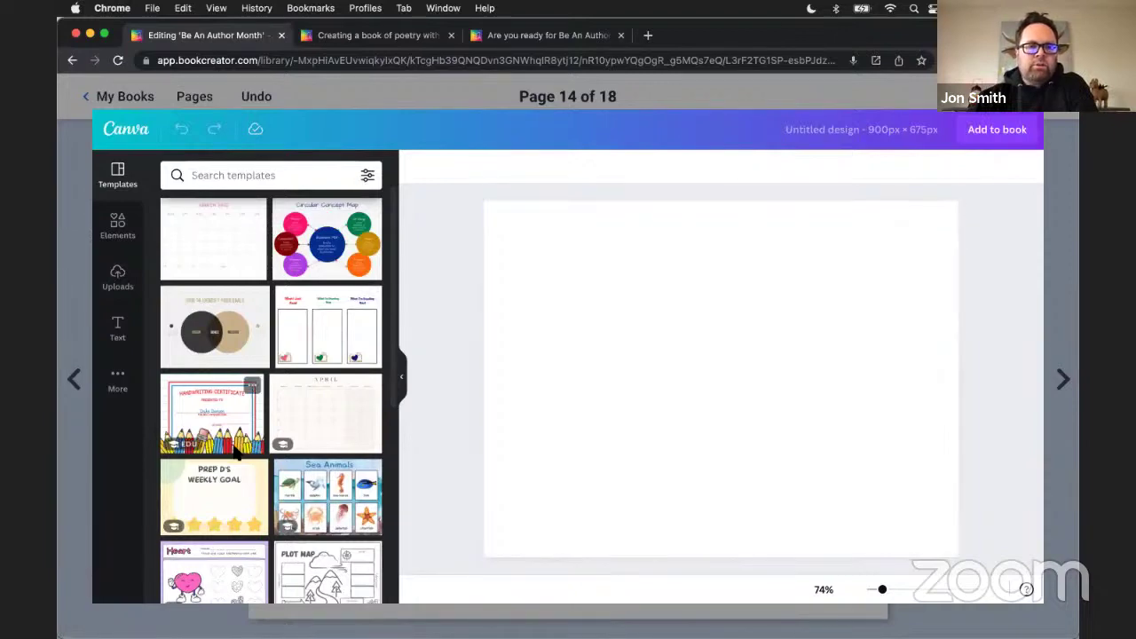
pyautogui.scroll(-2, 288, 376)
pyautogui.scroll(-5, 289, 376)
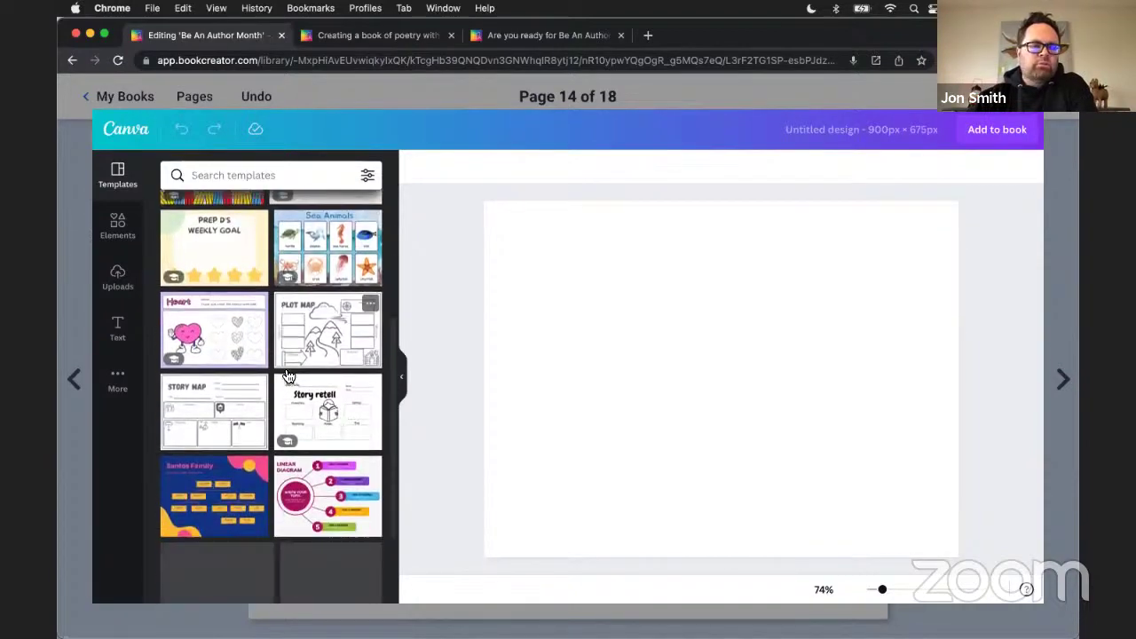
pyautogui.scroll(6, 331, 461)
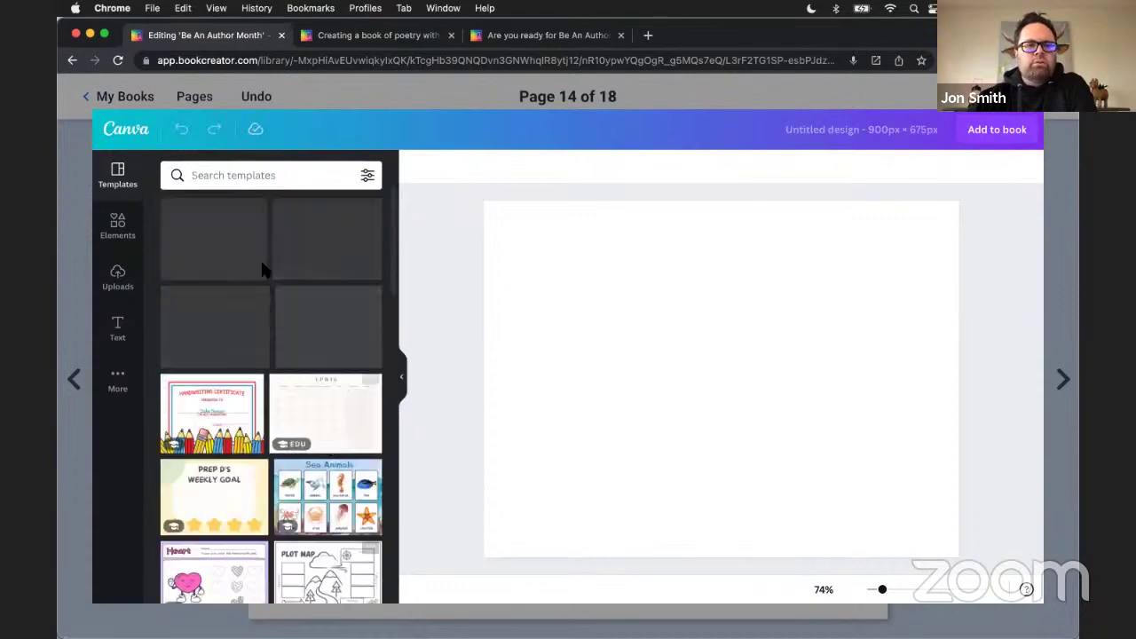
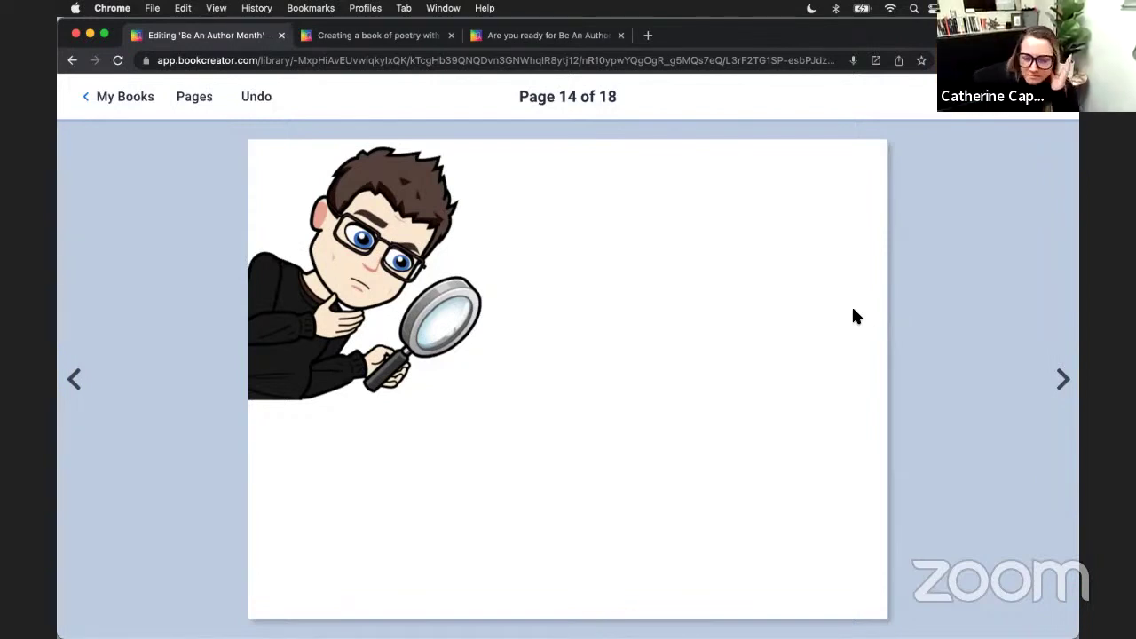
# Open the template linked on the Women's History Month page and view its remix library choices without copying the book
pyautogui.click(1060, 379)
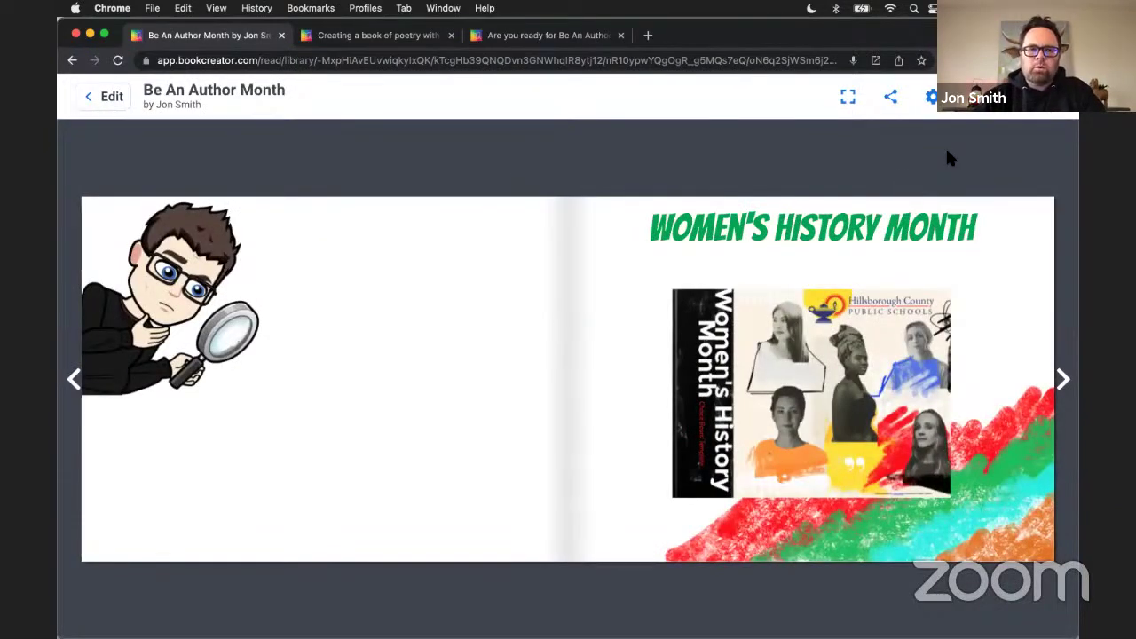
pyautogui.click(871, 399)
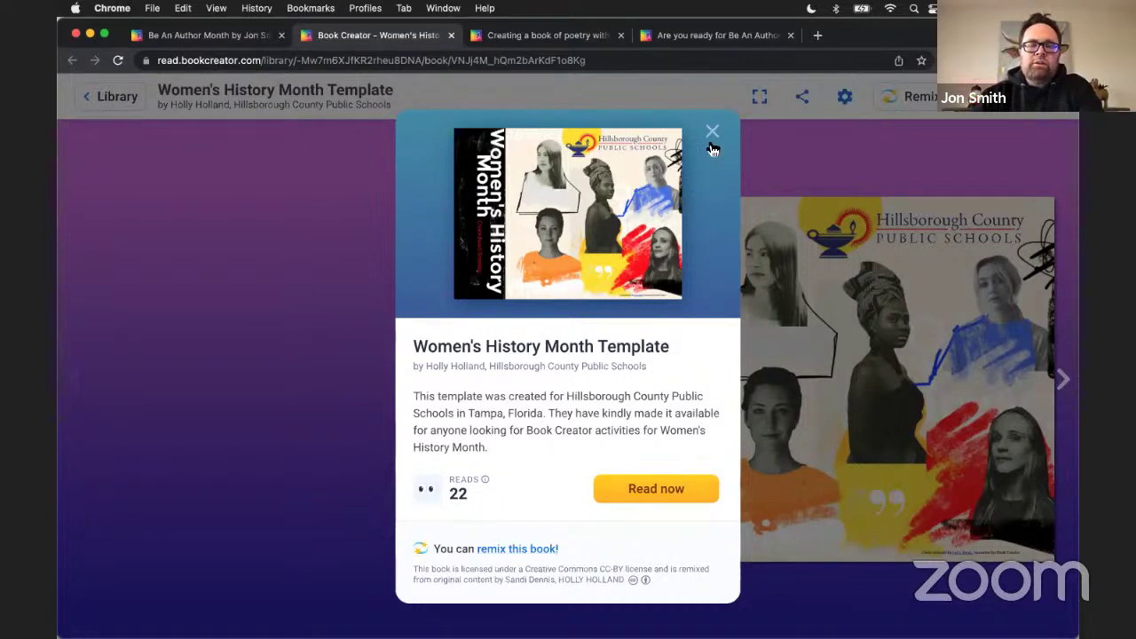
pyautogui.click(499, 548)
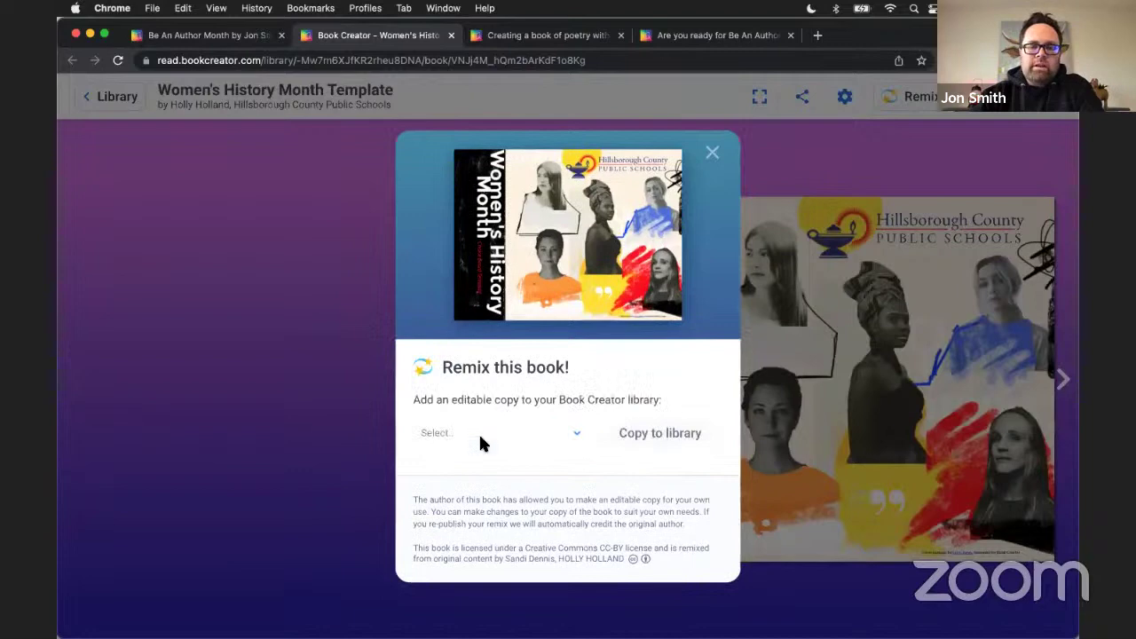
pyautogui.click(480, 435)
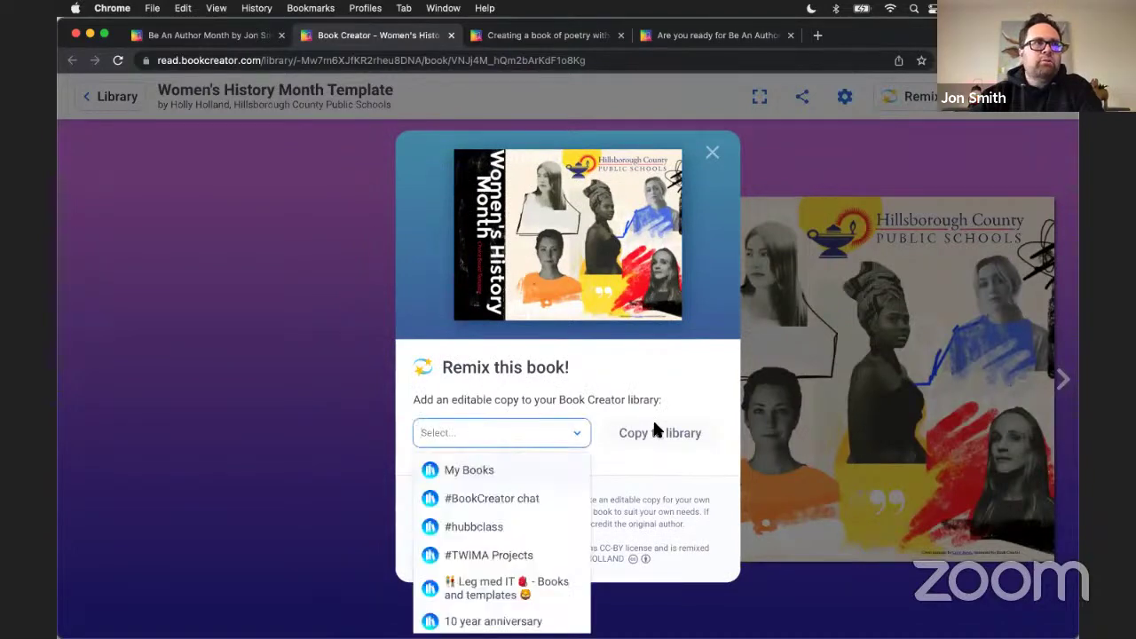
pyautogui.click(710, 195)
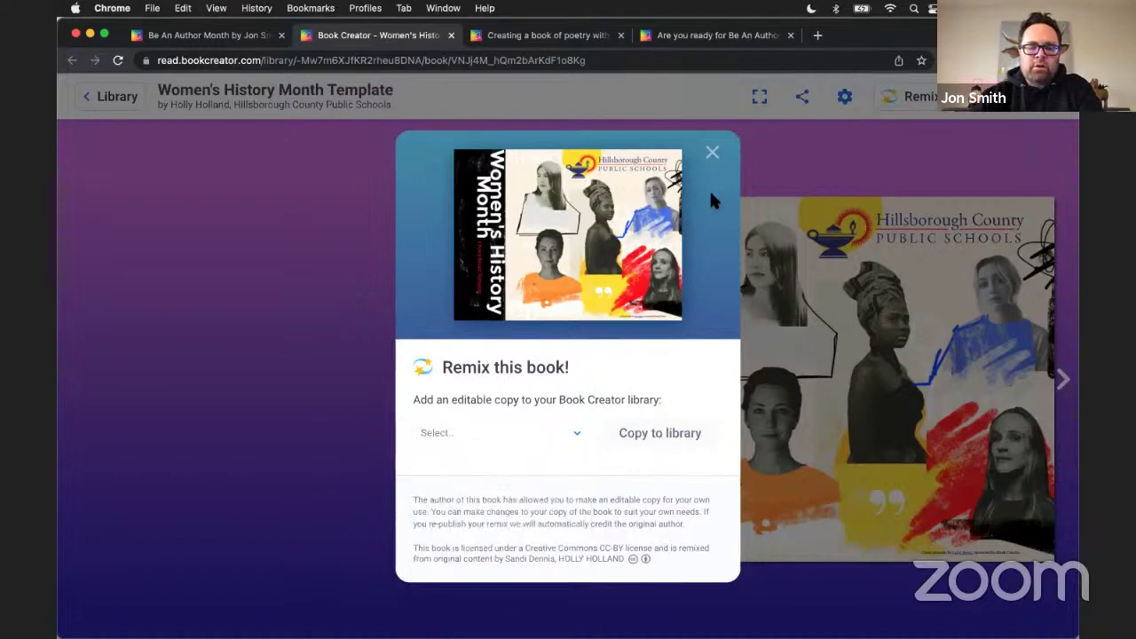
pyautogui.click(711, 152)
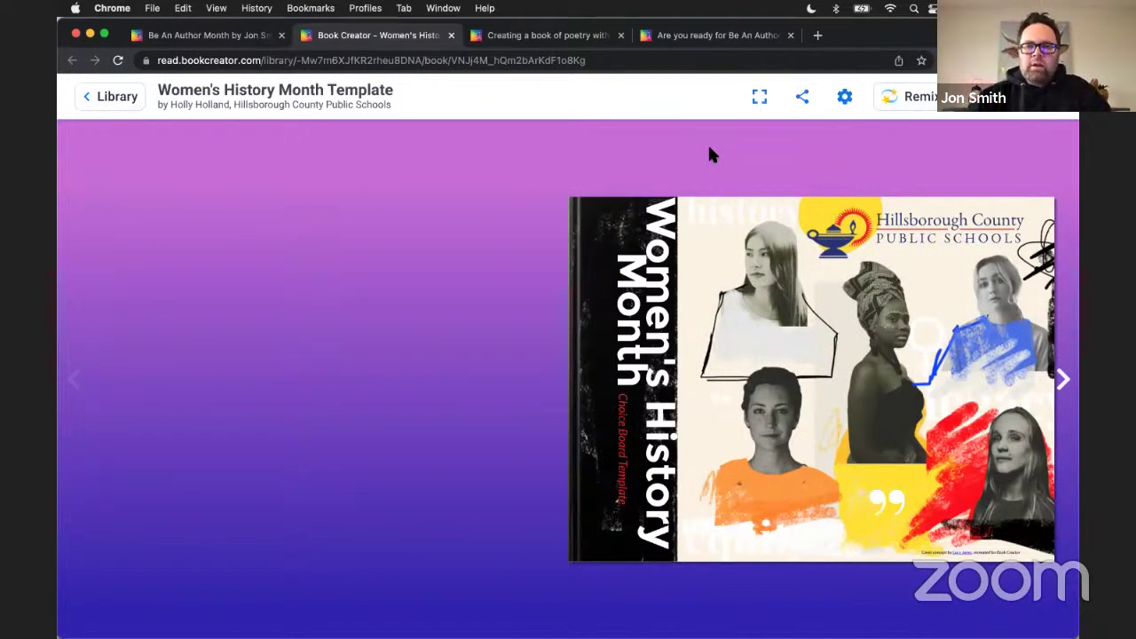
# Page through the template's introduction and resource pages to the Choice Board activities
pyautogui.click(1062, 382)
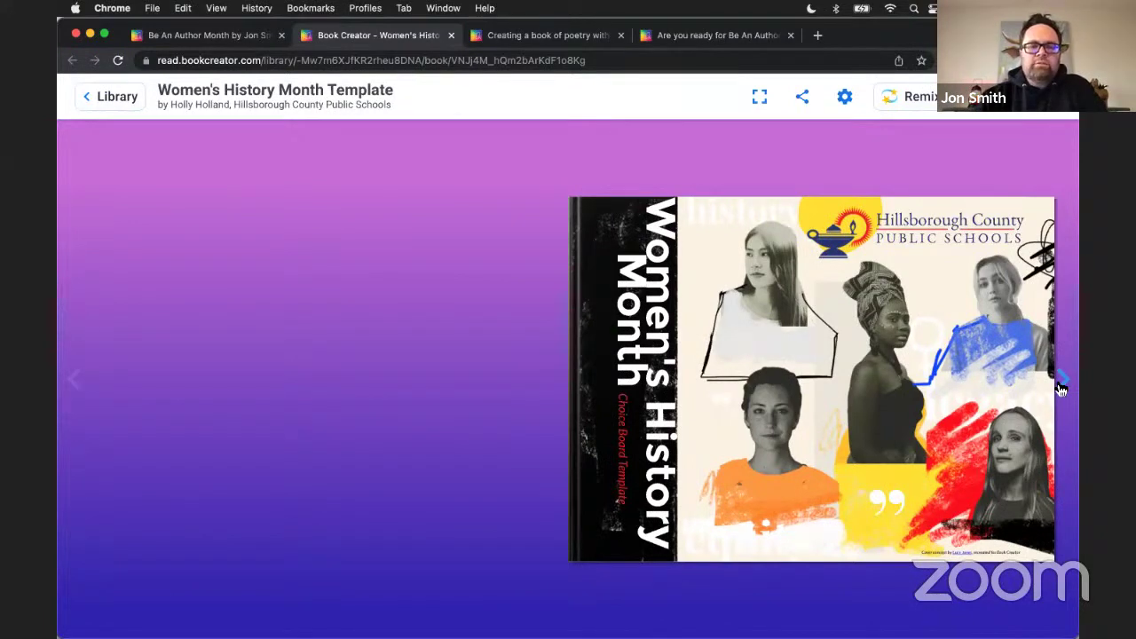
pyautogui.click(1061, 382)
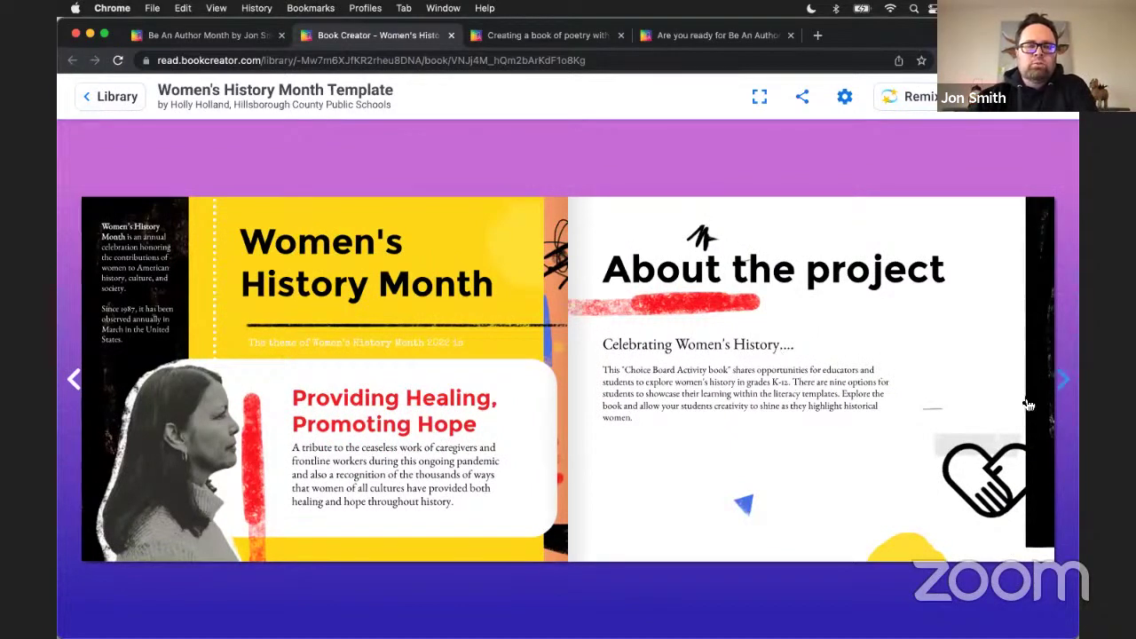
pyautogui.click(1063, 384)
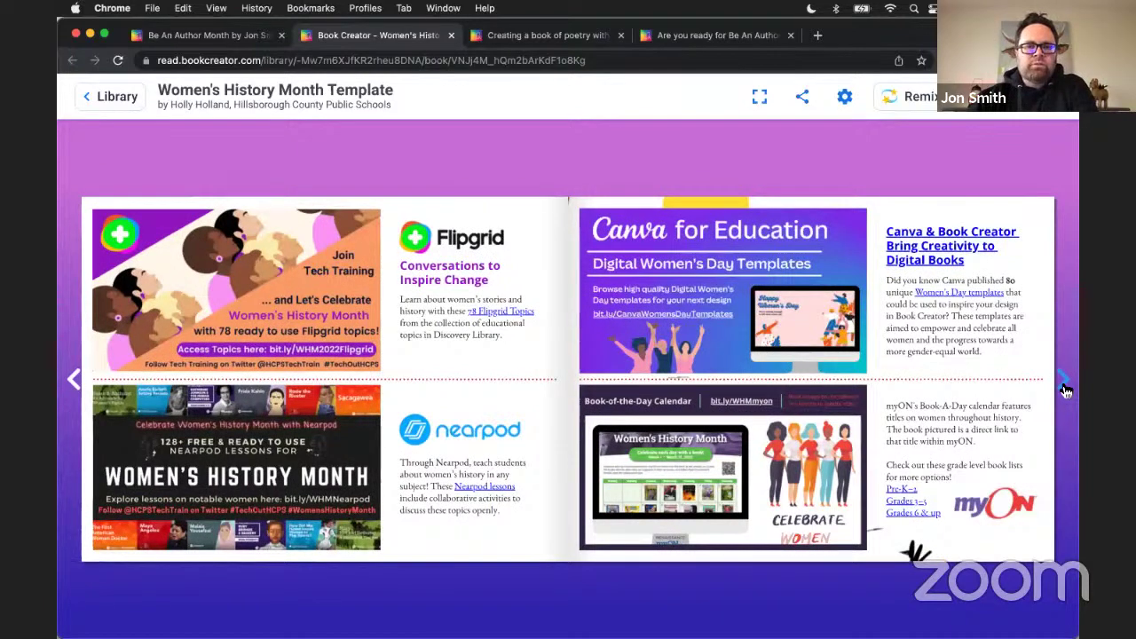
pyautogui.click(1065, 389)
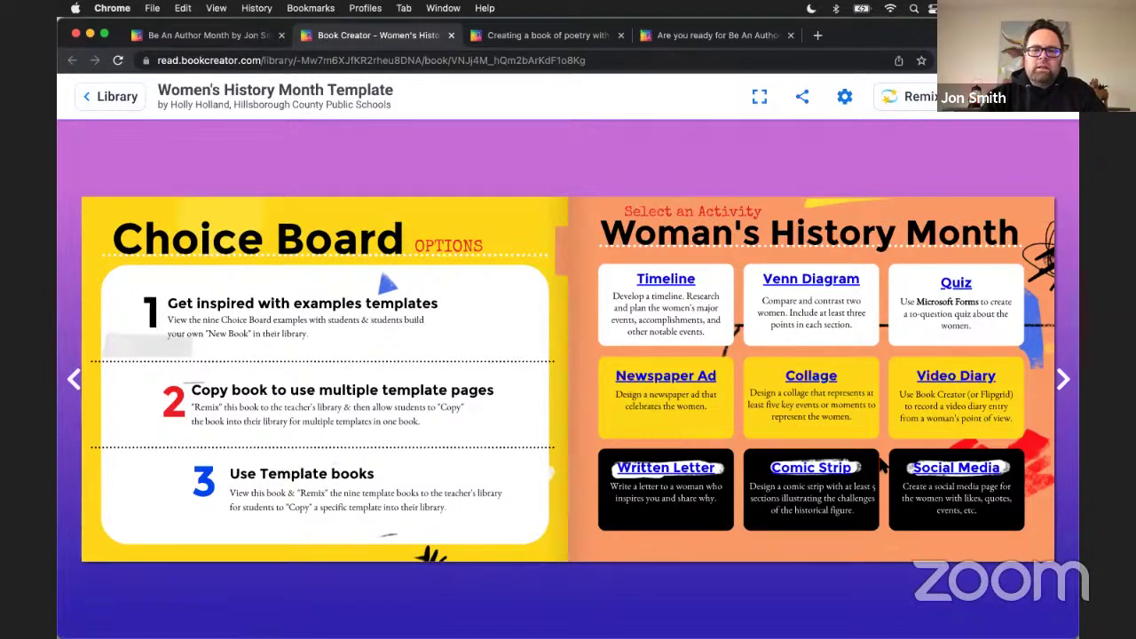
# Follow the Newspaper Ad activity, page through the remaining template pages and return to the Be An Author Month book
pyautogui.click(668, 382)
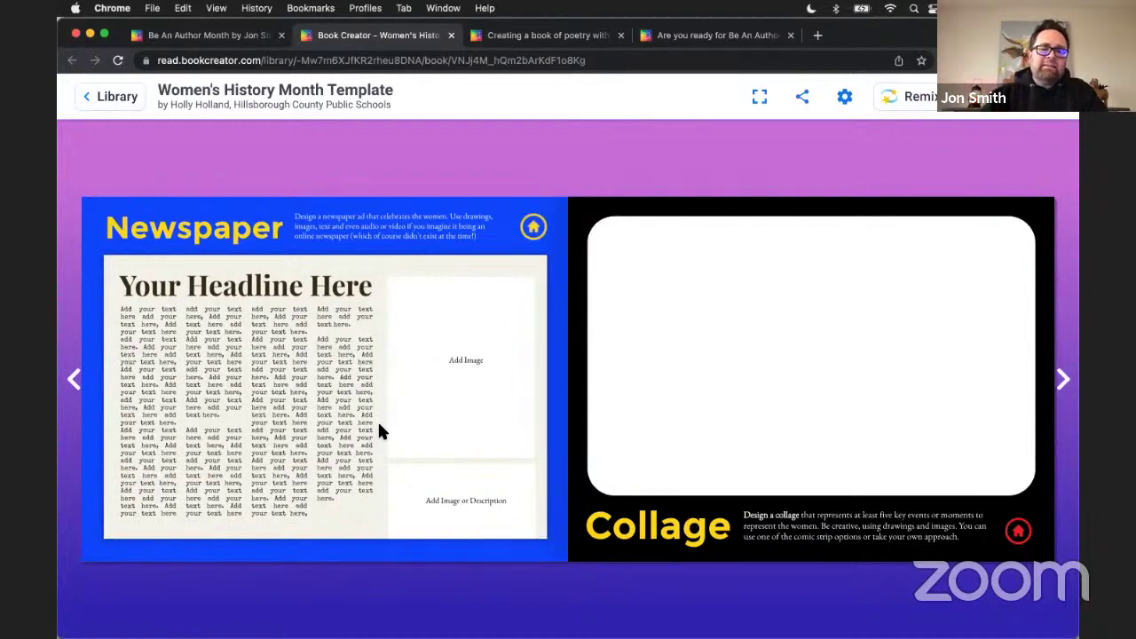
pyautogui.click(1020, 342)
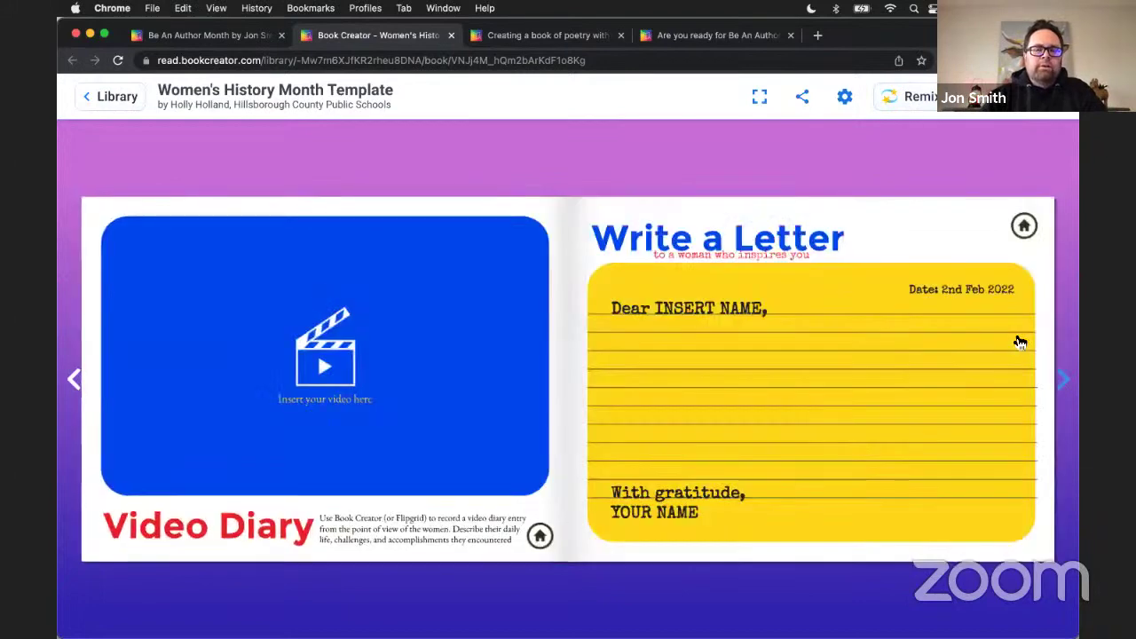
pyautogui.click(1063, 384)
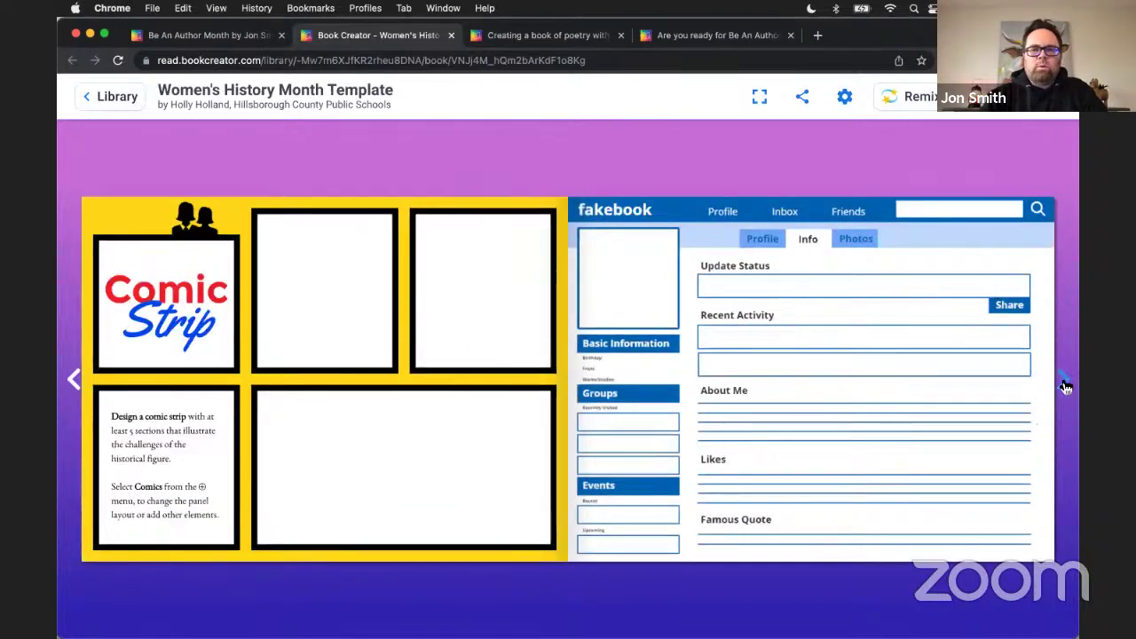
pyautogui.click(1063, 382)
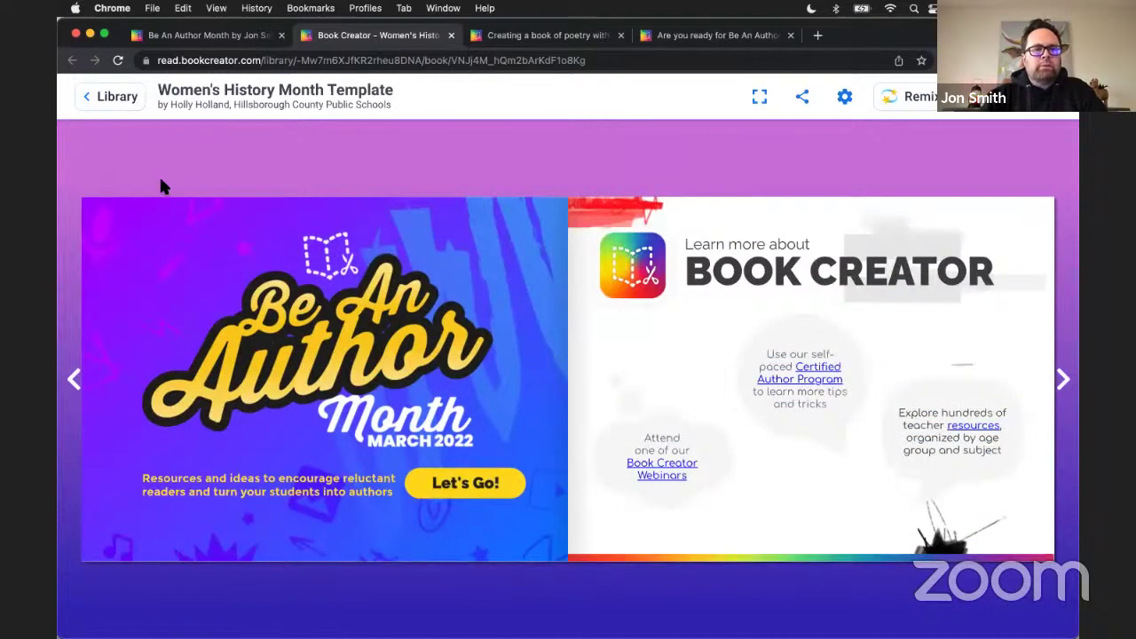
pyautogui.click(77, 387)
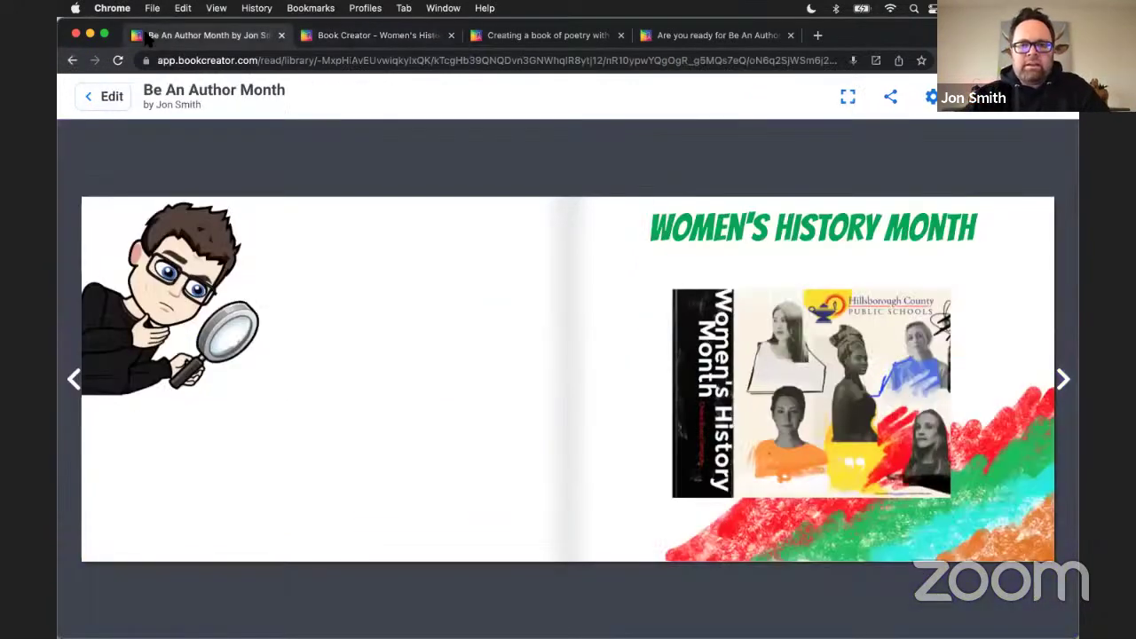
# Advance the Be An Author Month book past the Women's History Month page and open The Secret Sauce page for editing
pyautogui.click(148, 33)
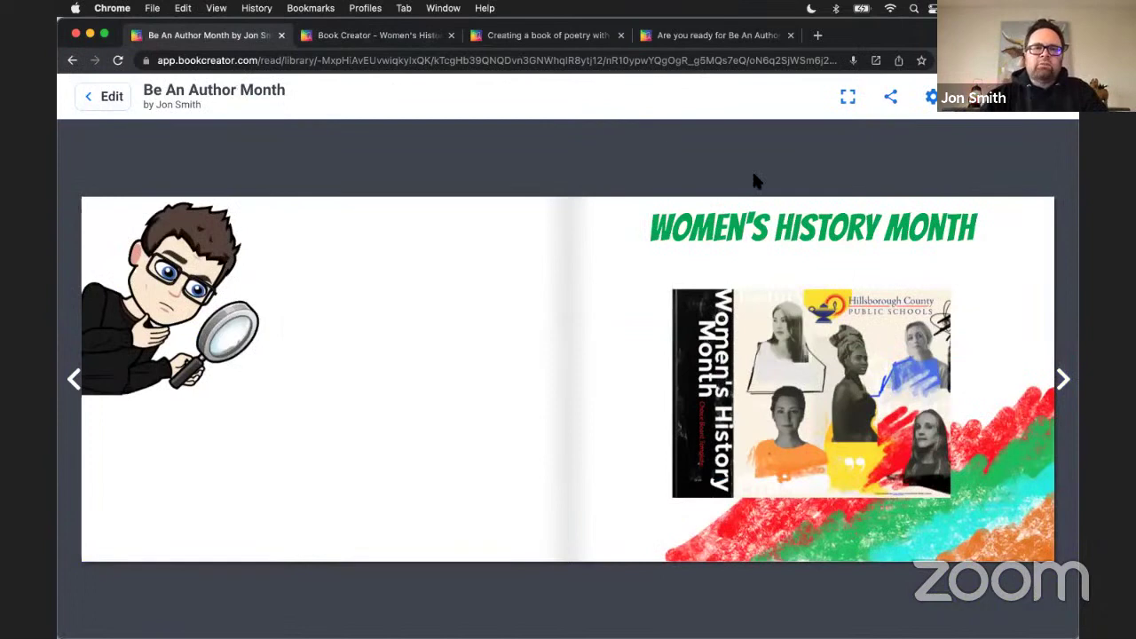
pyautogui.click(1056, 372)
pyautogui.click(107, 97)
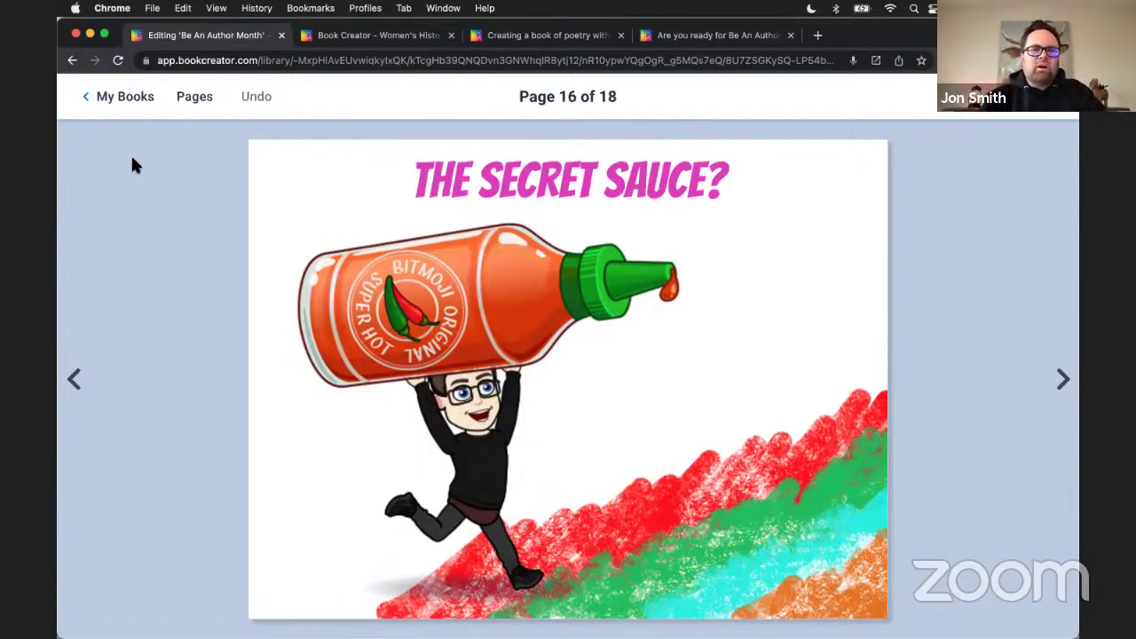
# Return to the library and review the Be An Author Month book's online publishing details and analytics map
pyautogui.click(125, 96)
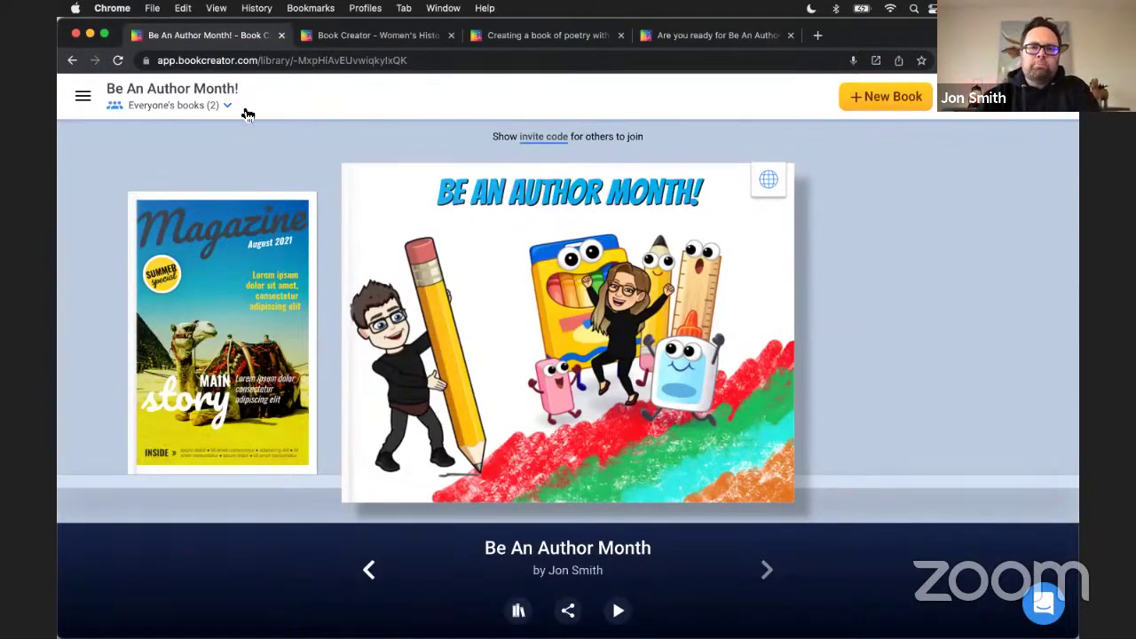
pyautogui.click(569, 610)
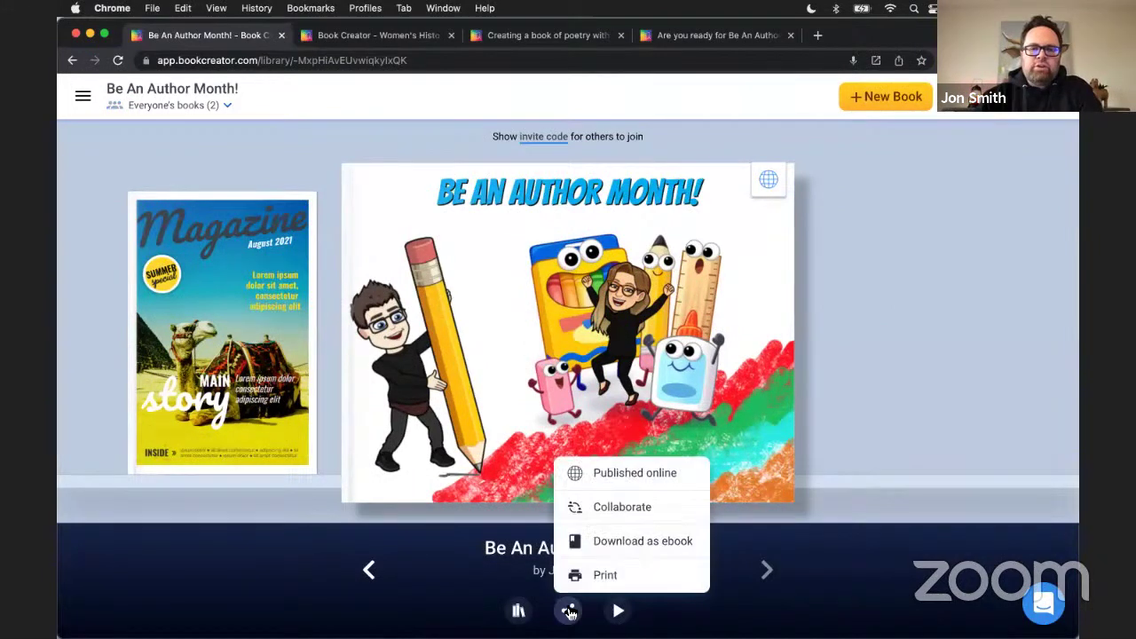
pyautogui.click(619, 474)
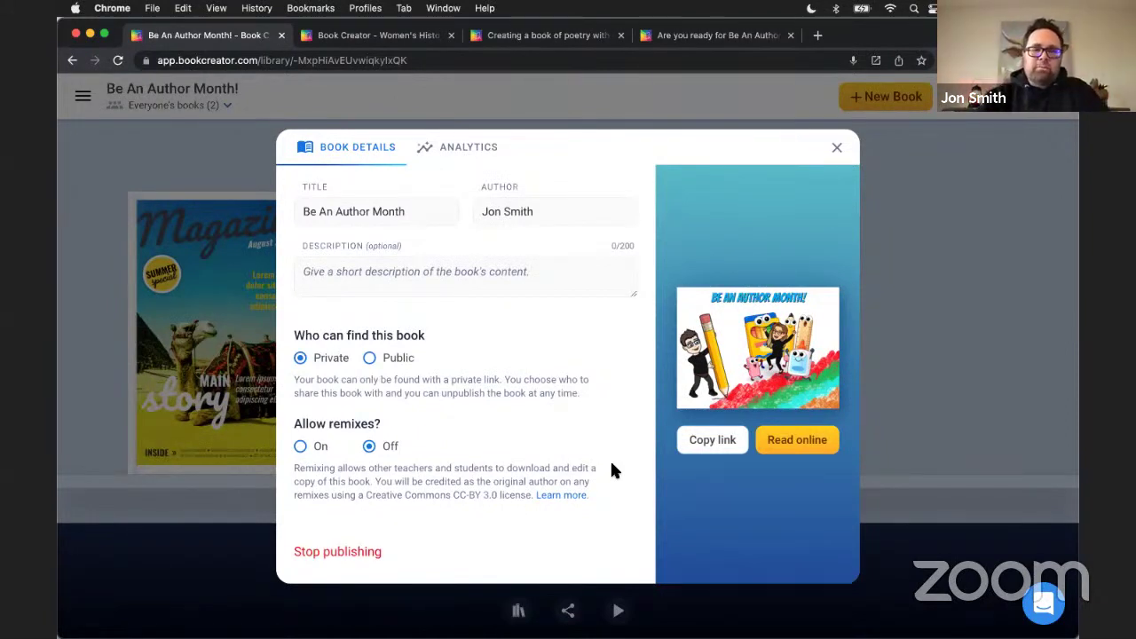
pyautogui.click(459, 157)
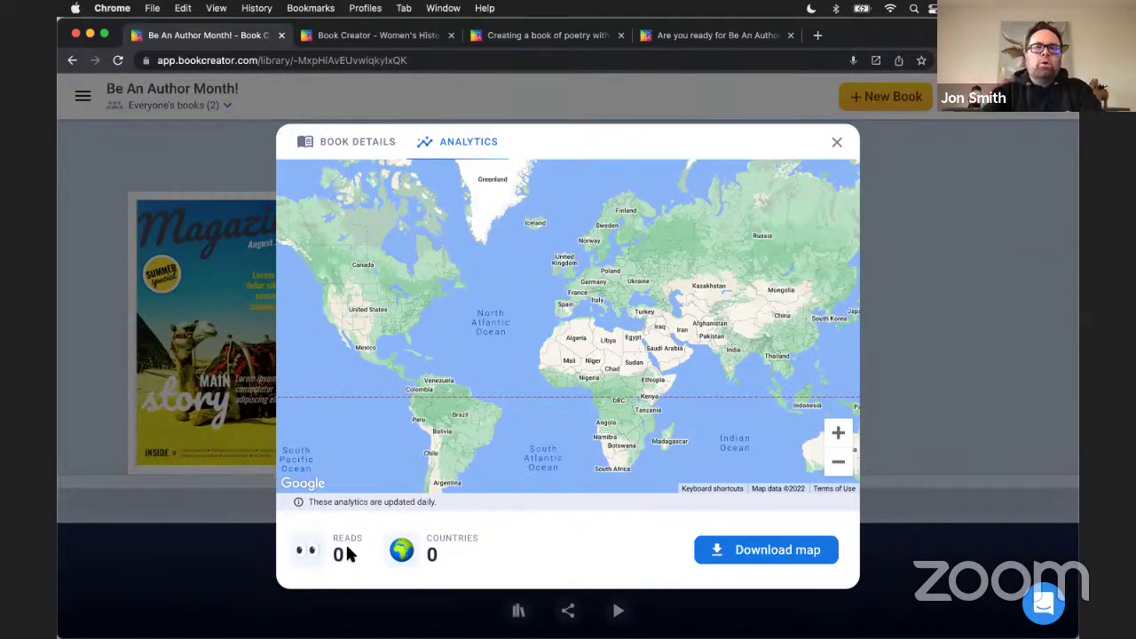
pyautogui.click(836, 144)
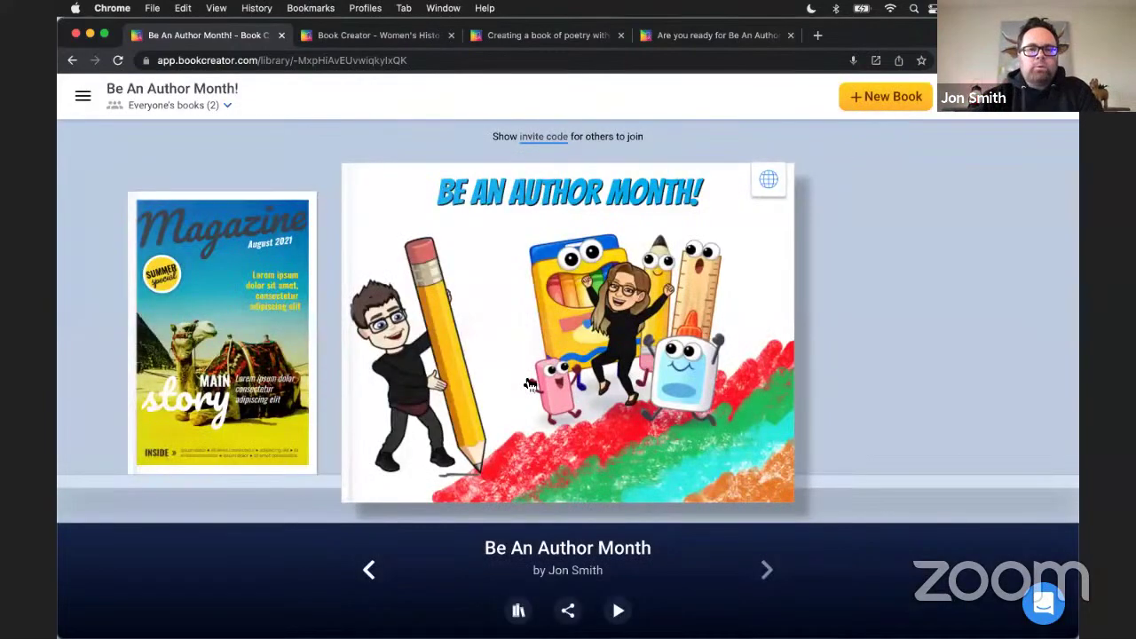
# Reopen the Be An Author Month book and go to The Secret Sauce page, page 16, from the page overview
pyautogui.click(568, 335)
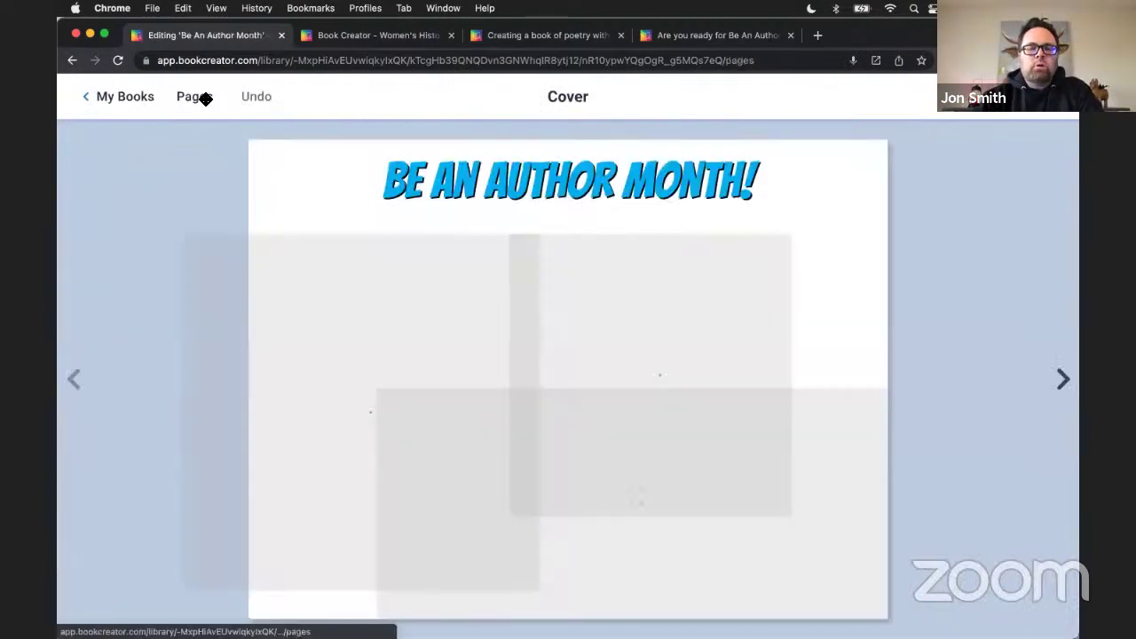
pyautogui.click(202, 98)
pyautogui.scroll(-5, 766, 391)
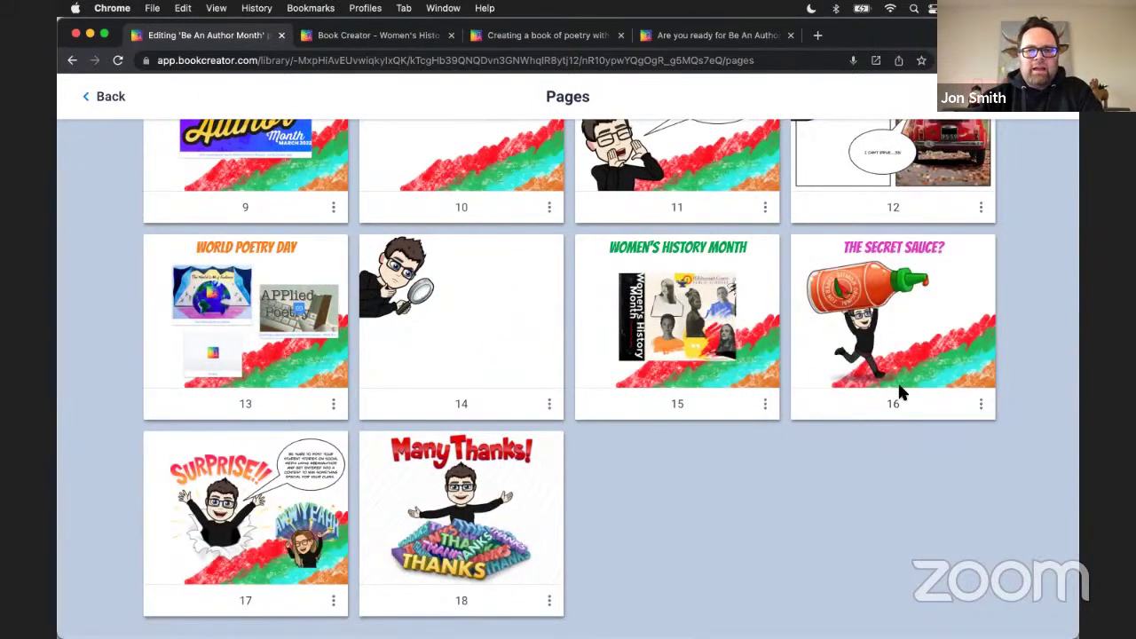
pyautogui.click(901, 329)
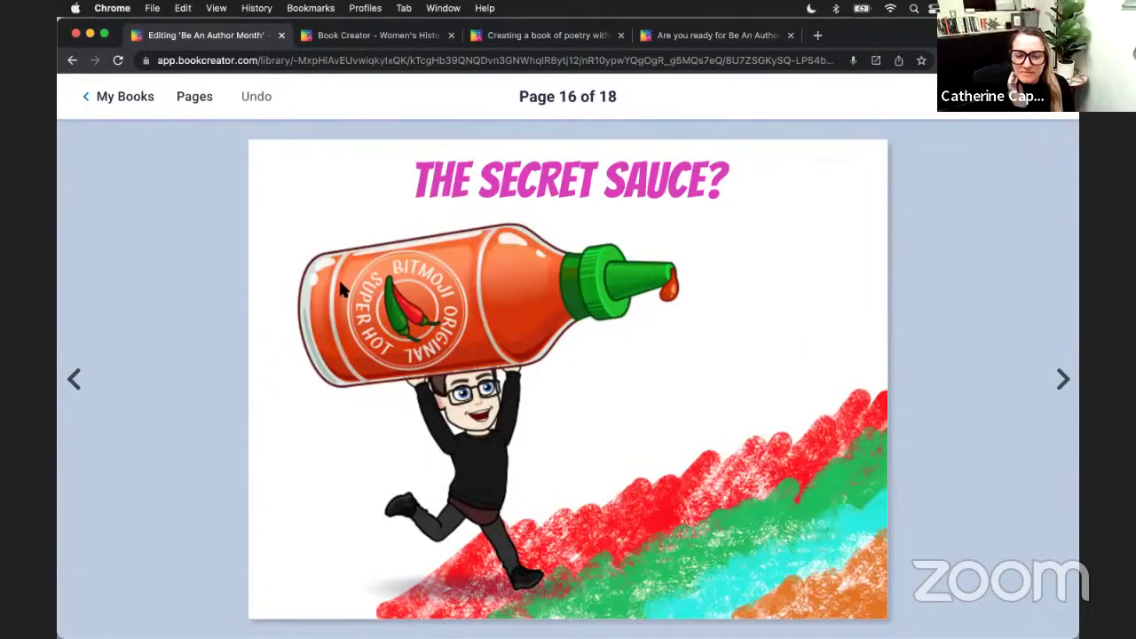
# Go back to the library and check the published book's details and analytics through its online-publishing badge
pyautogui.click(118, 100)
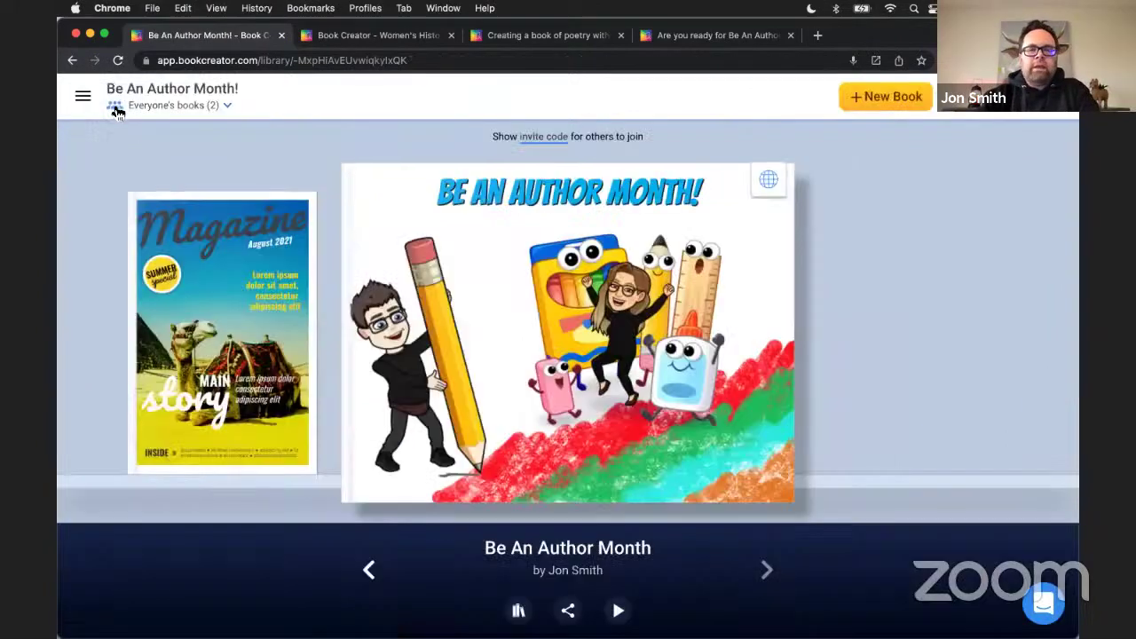
pyautogui.click(767, 181)
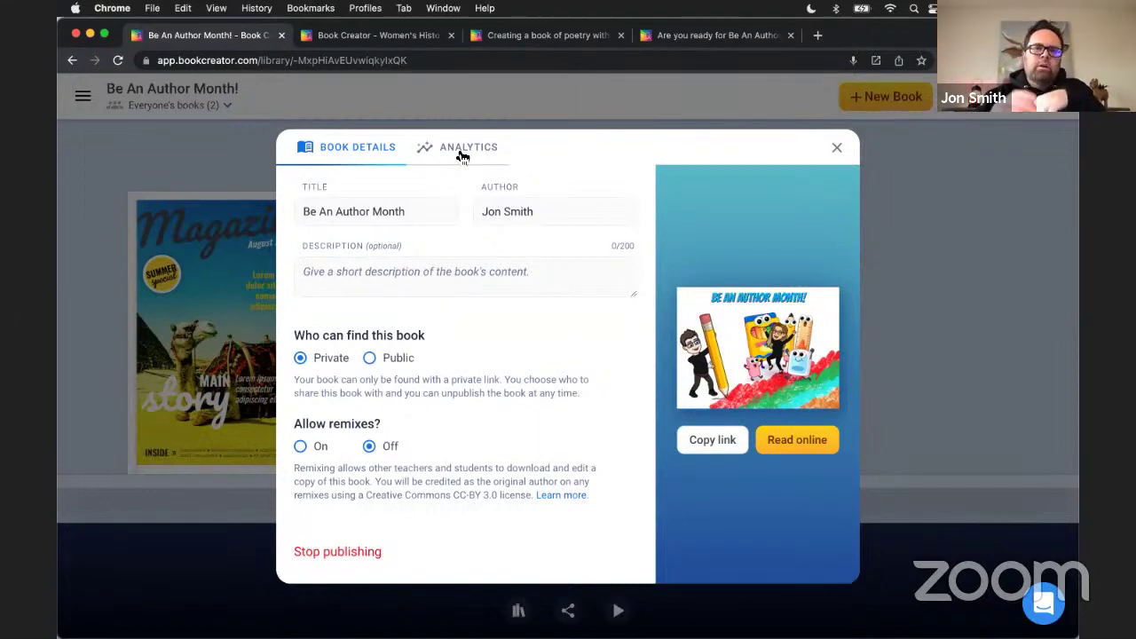
pyautogui.click(841, 150)
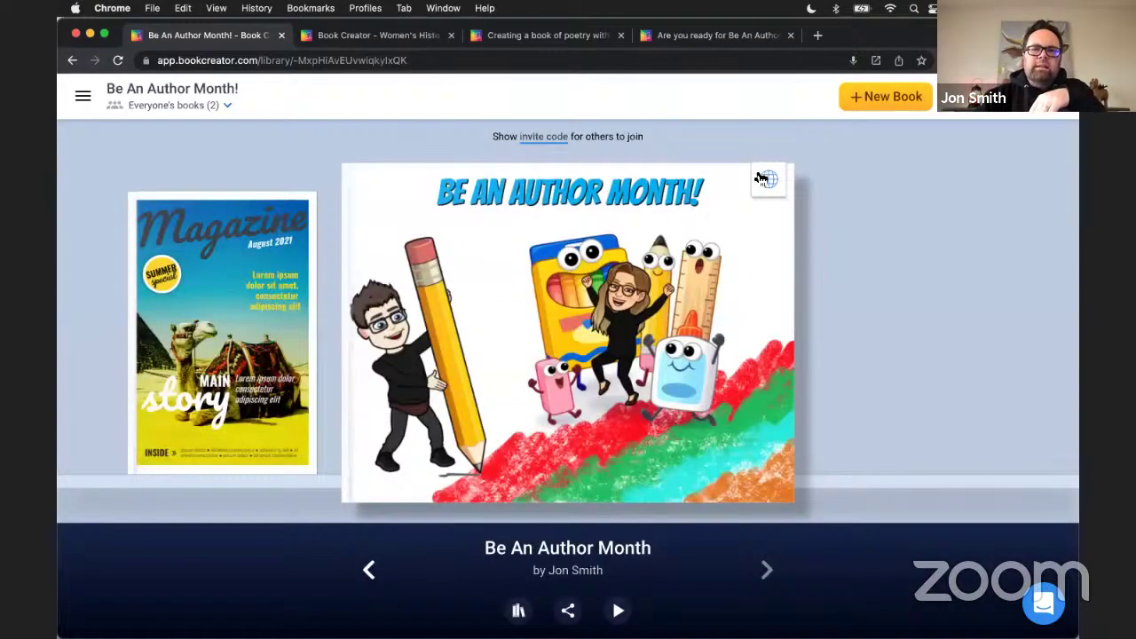
pyautogui.click(766, 178)
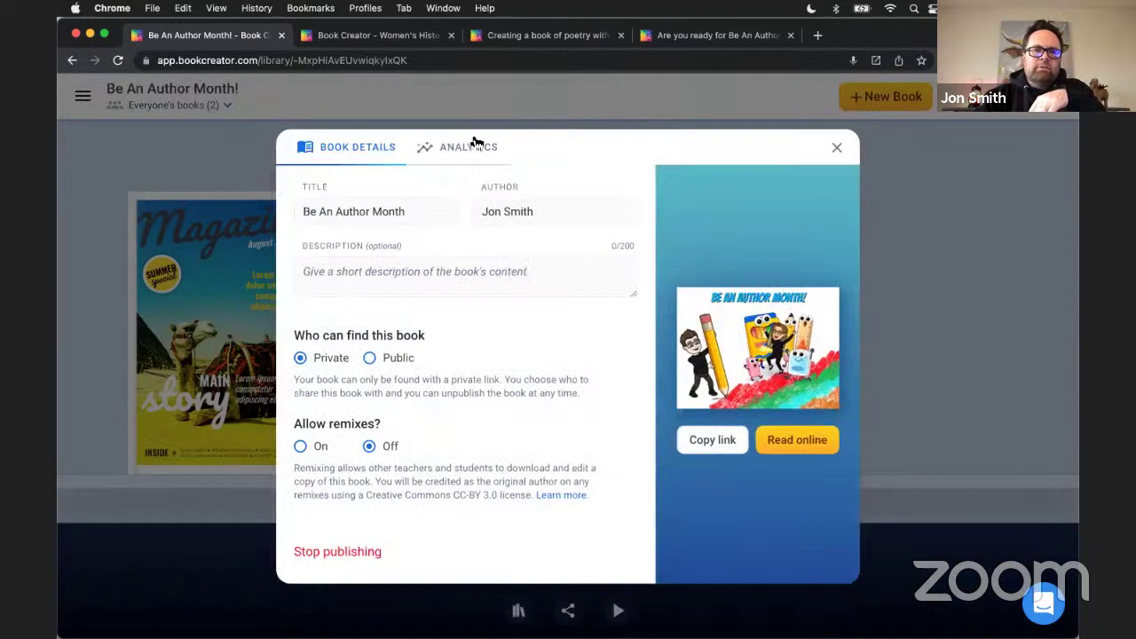
pyautogui.click(500, 142)
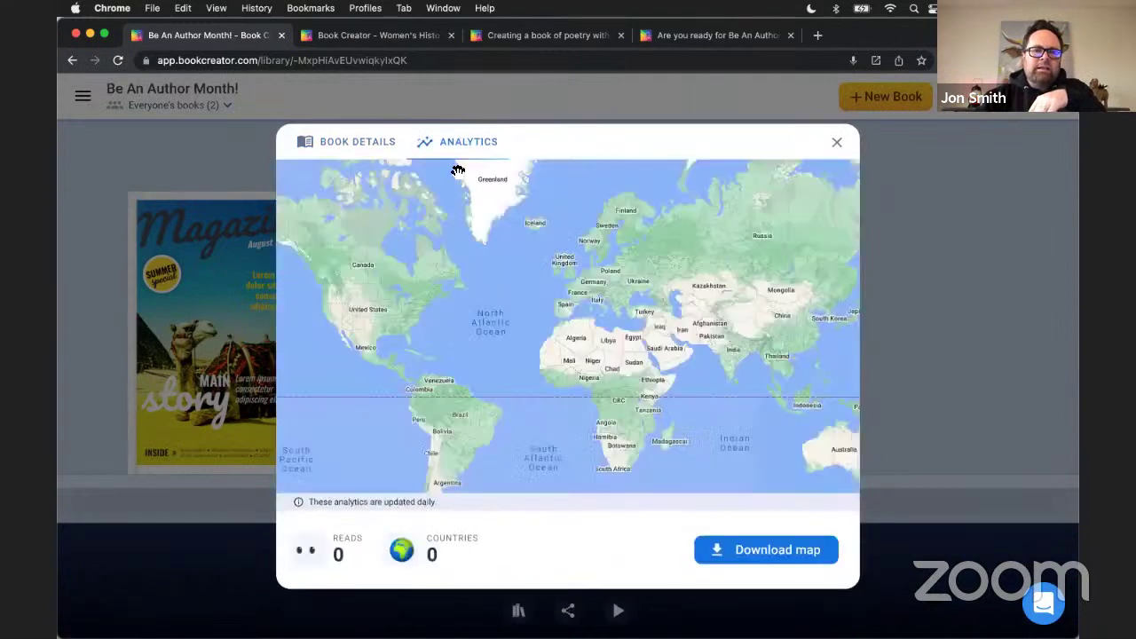
pyautogui.click(834, 146)
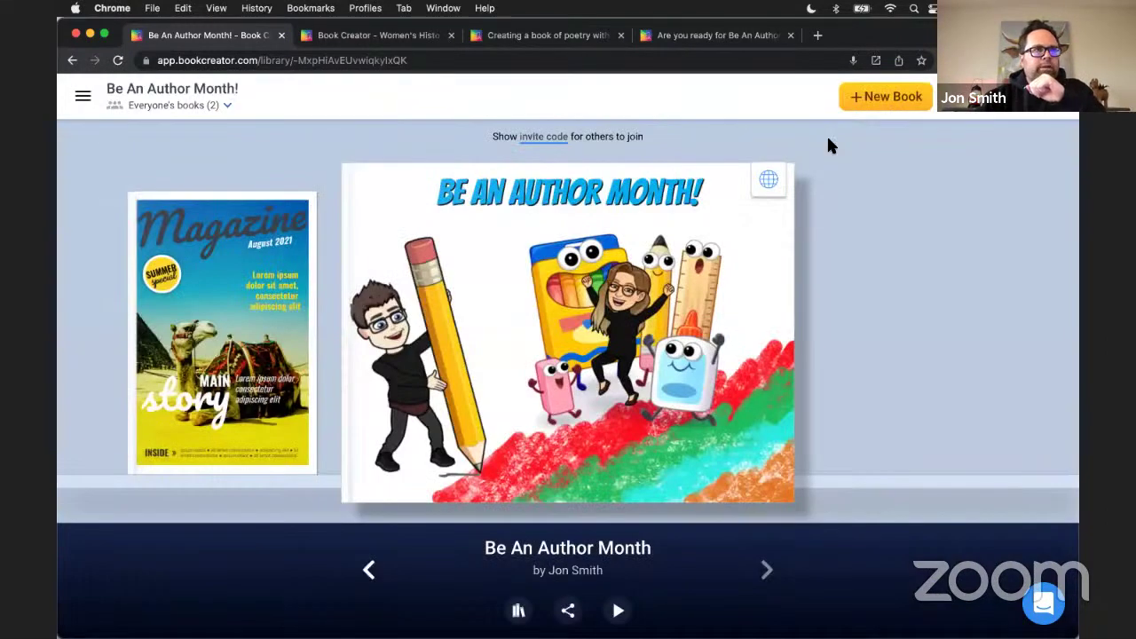
# Copy the private link of the published Be An Author Month book and close its publishing details
pyautogui.click(768, 179)
pyautogui.click(719, 440)
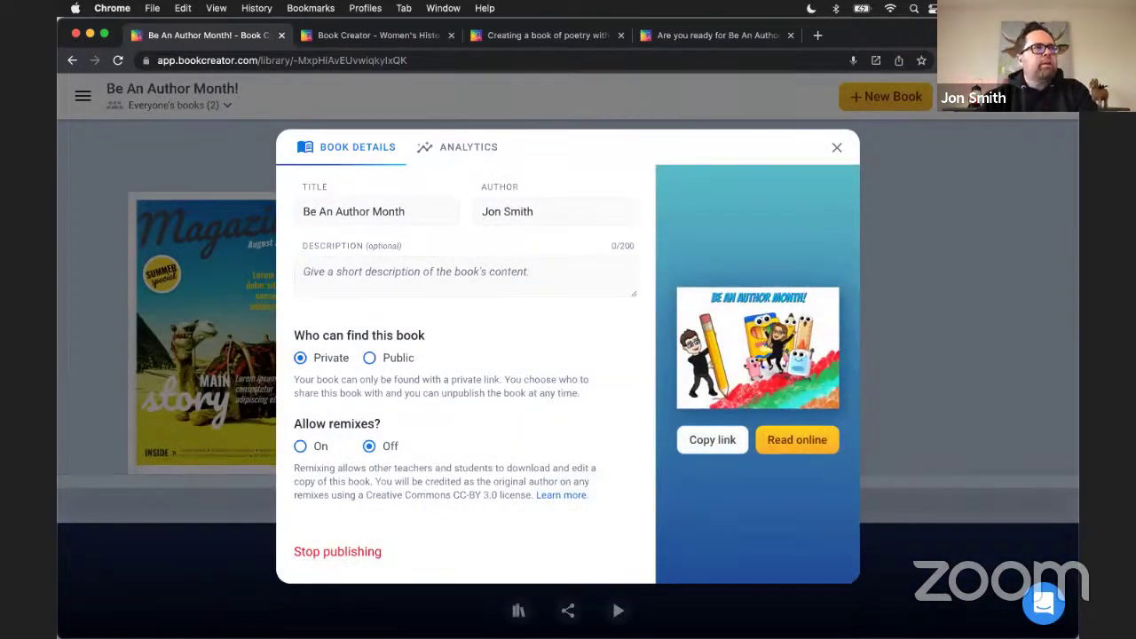
pyautogui.click(837, 148)
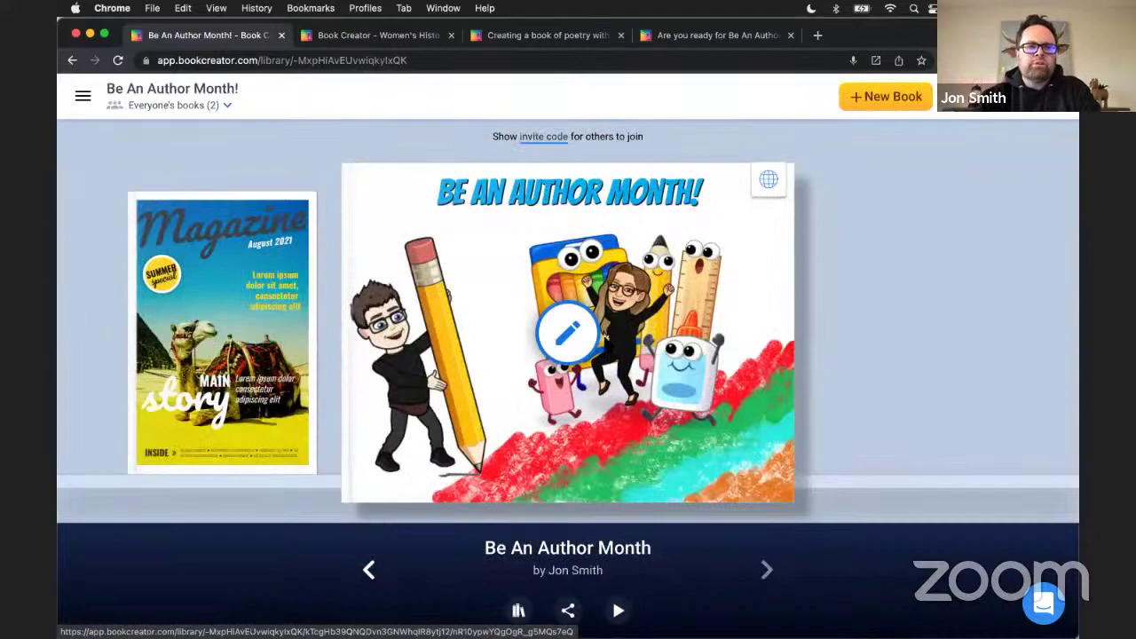
# Present the book's Surprise page 17 and closing Many Thanks page 18, and end the Zoom screen share
pyautogui.click(604, 340)
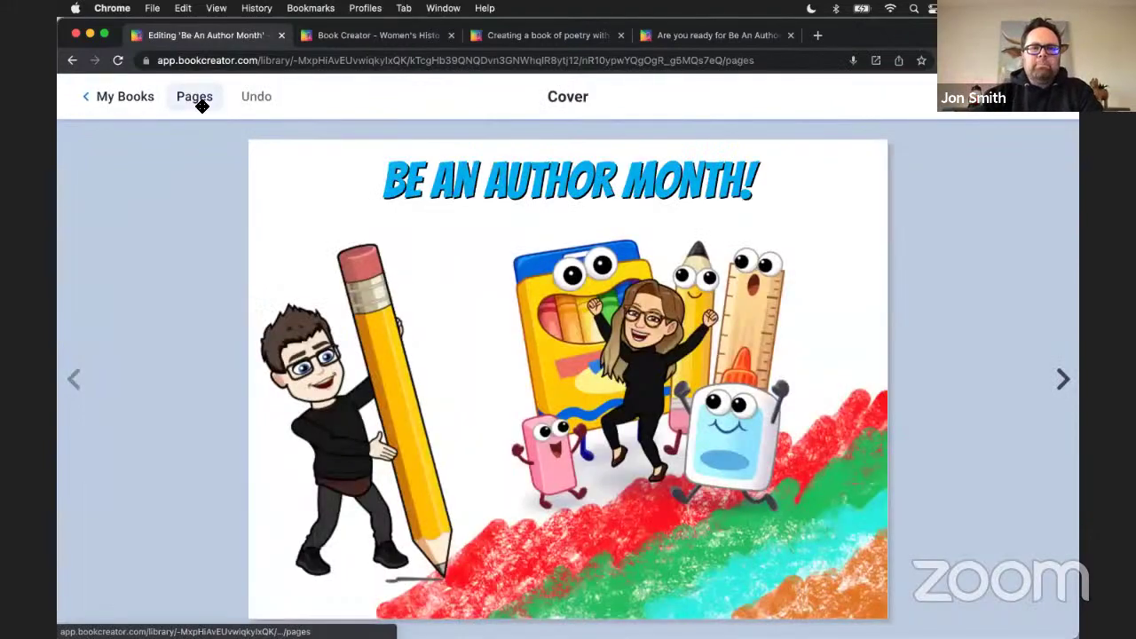
pyautogui.click(199, 97)
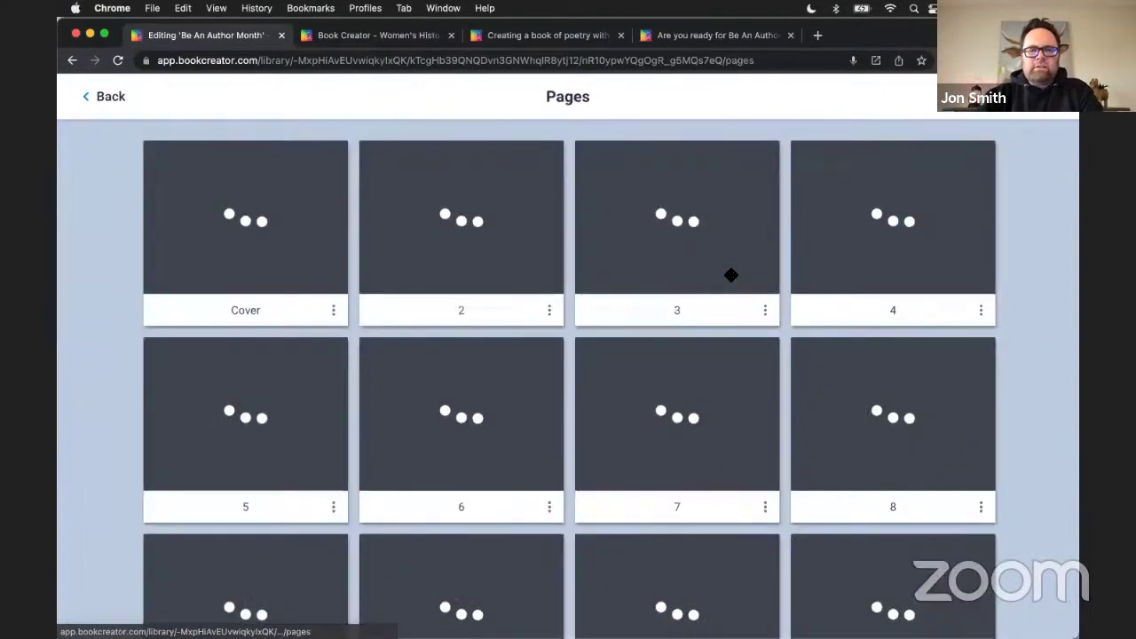
pyautogui.scroll(-5, 680, 337)
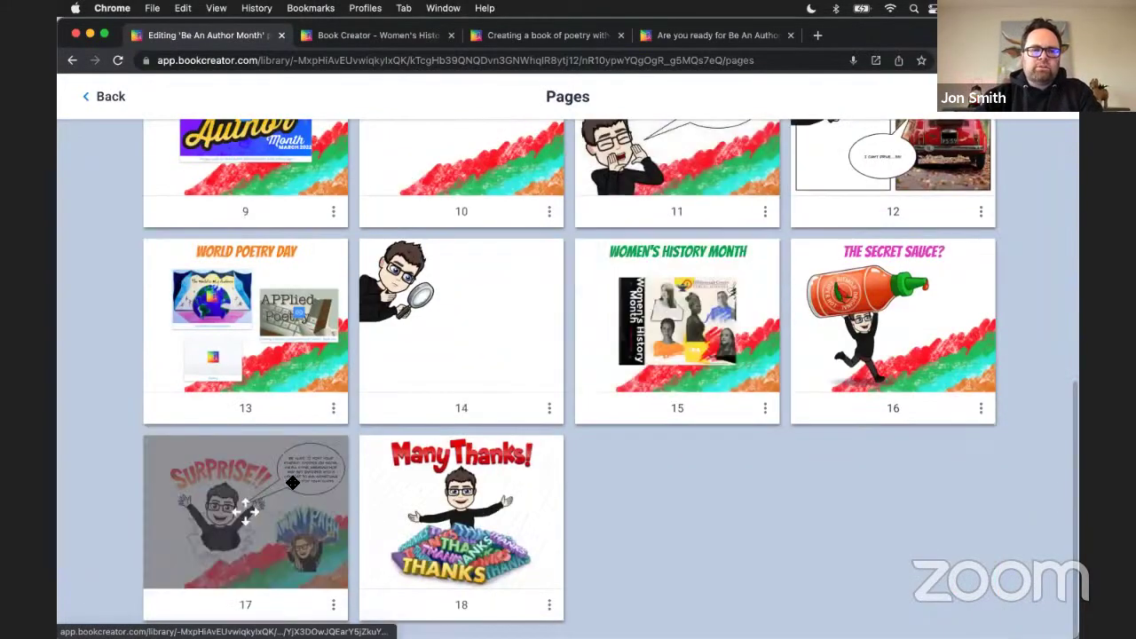
pyautogui.click(292, 484)
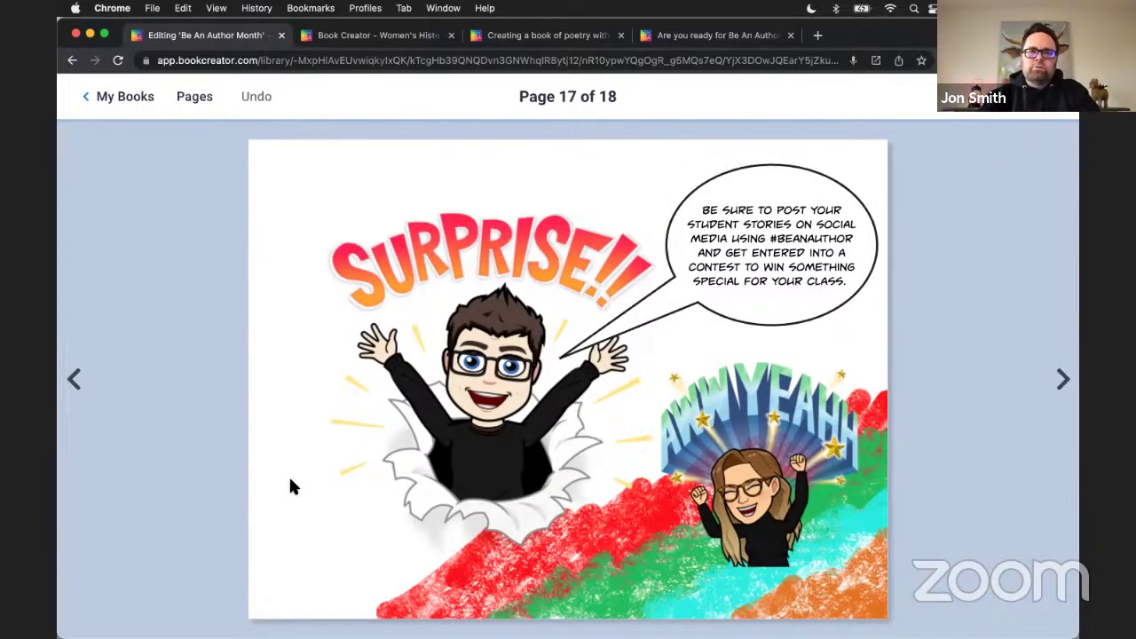
pyautogui.click(1059, 378)
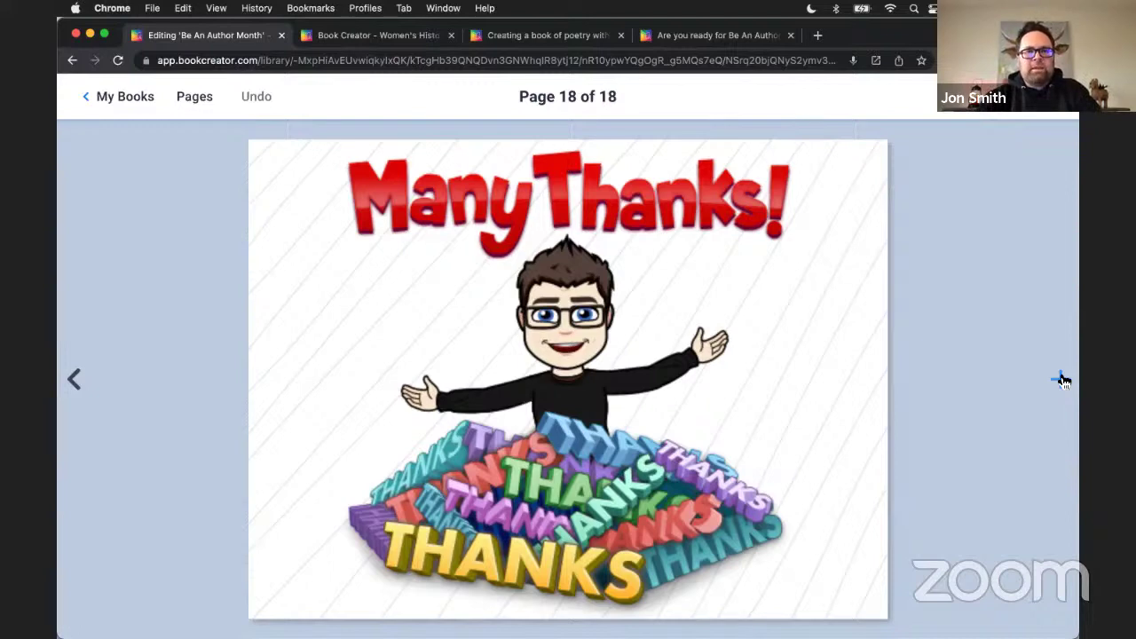
pyautogui.click(621, 76)
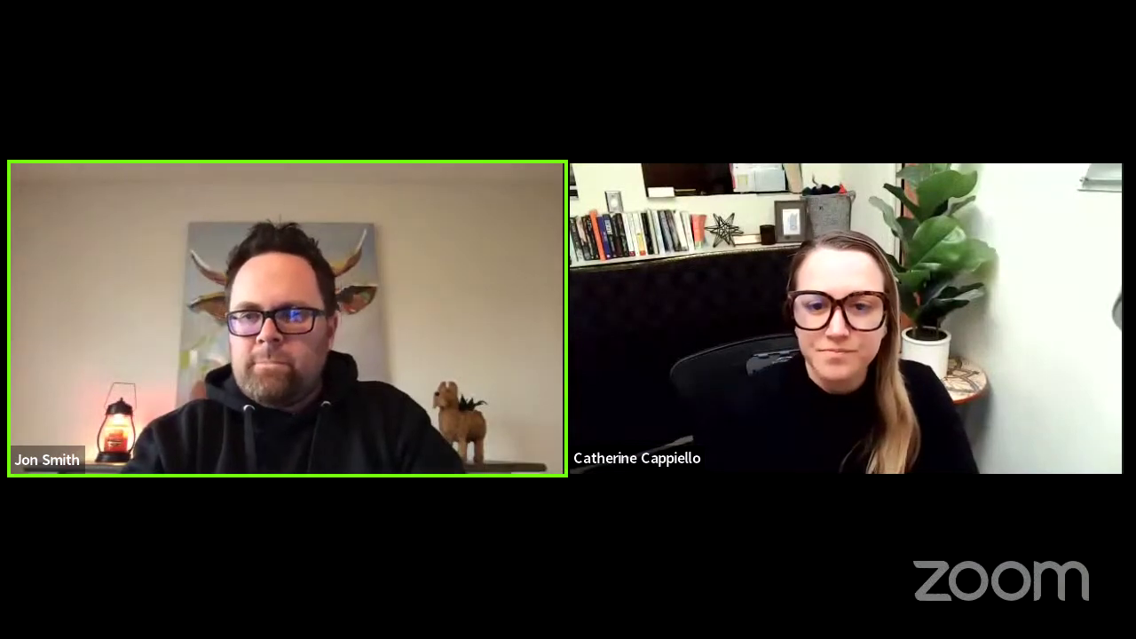